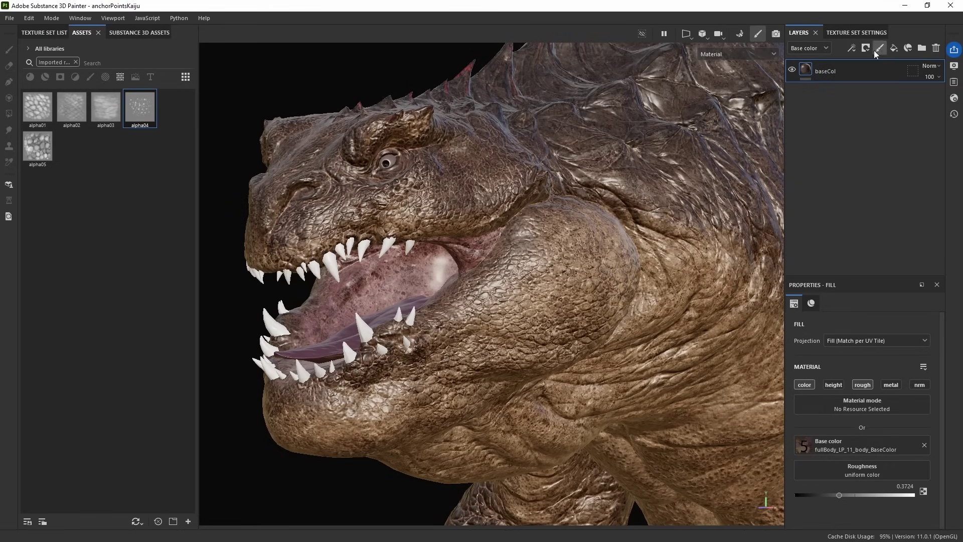
On a new paint layer, brush a white S-shaped stroke and three dots on the kaiju's cheek.
{"action": "left_click", "coordinate": [873, 50]}
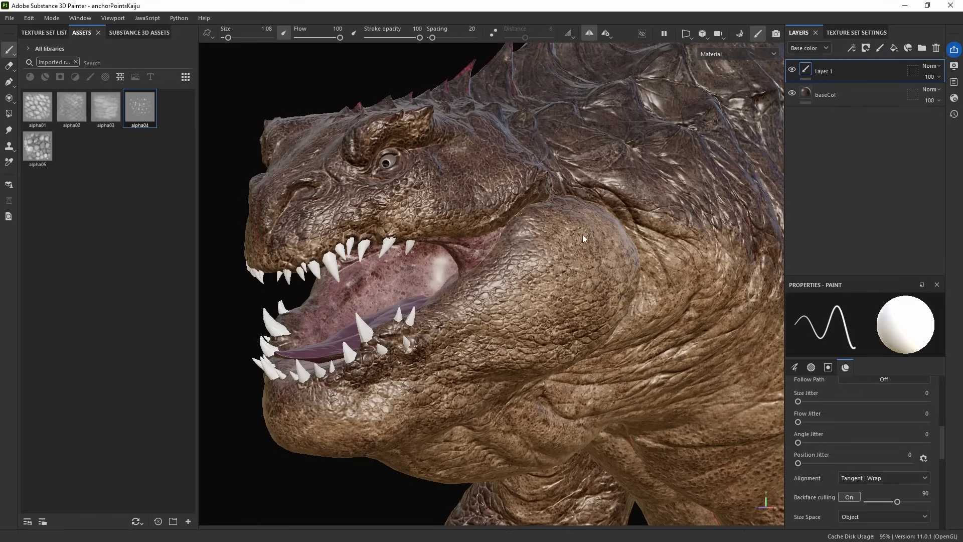
{"action": "left_click_drag", "start_coordinate": [596, 242], "coordinate": [400, 395]}
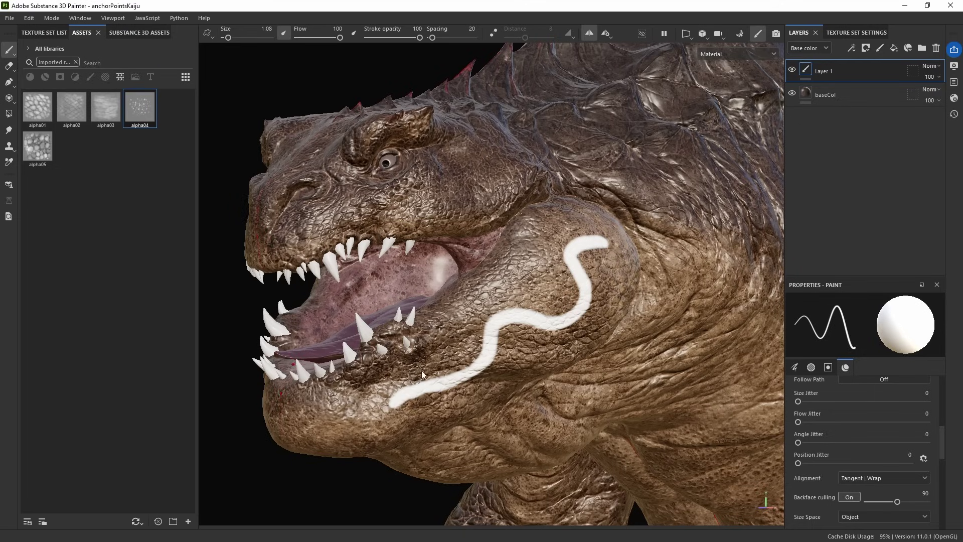
{"action": "left_click", "coordinate": [546, 286]}
{"action": "left_click", "coordinate": [519, 354]}
{"action": "left_click", "coordinate": [452, 343]}
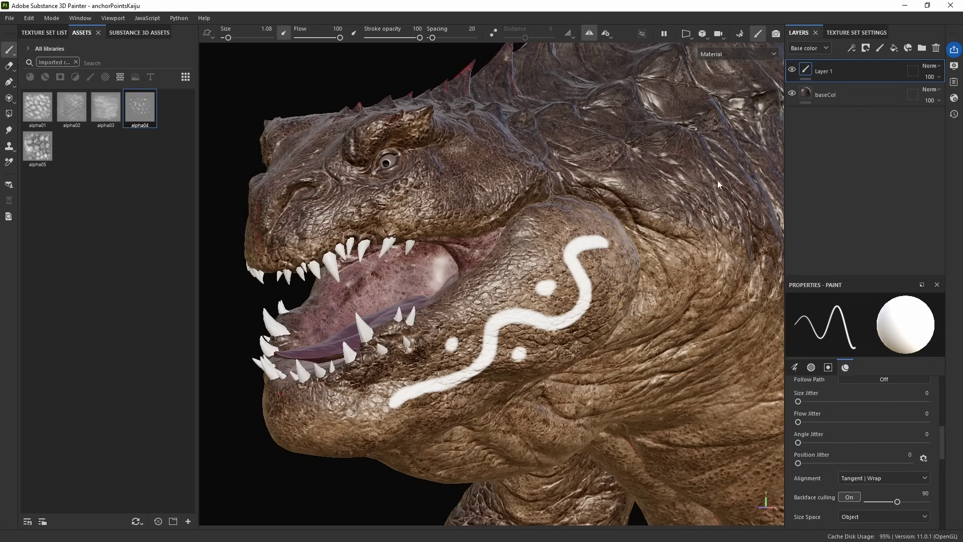
Rename the new layer to 'paint'.
{"action": "double_click", "coordinate": [826, 71]}
{"action": "type", "text": "paint"}
{"action": "key", "text": "Return"}
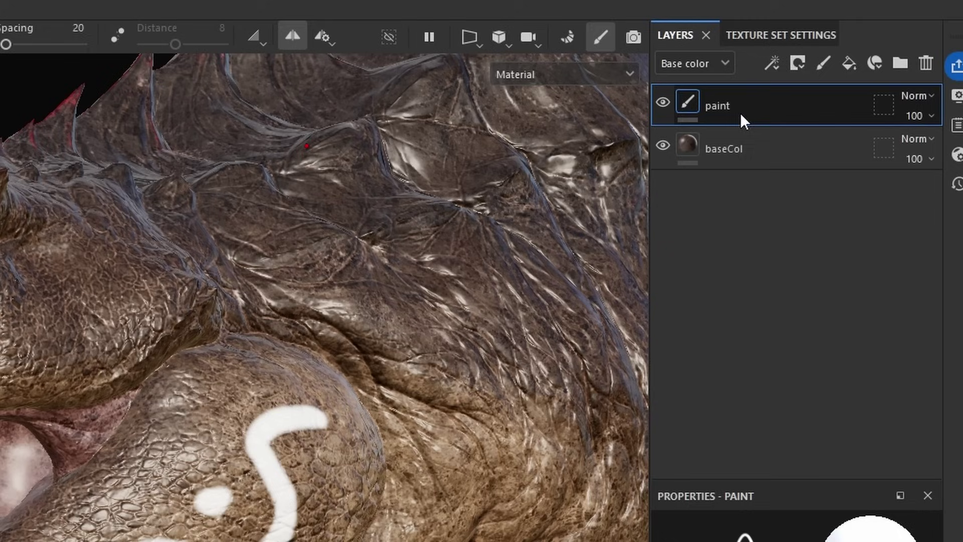
Add an anchor point named paint inside the paint layer, then reselect the layer.
{"action": "left_click", "coordinate": [771, 64]}
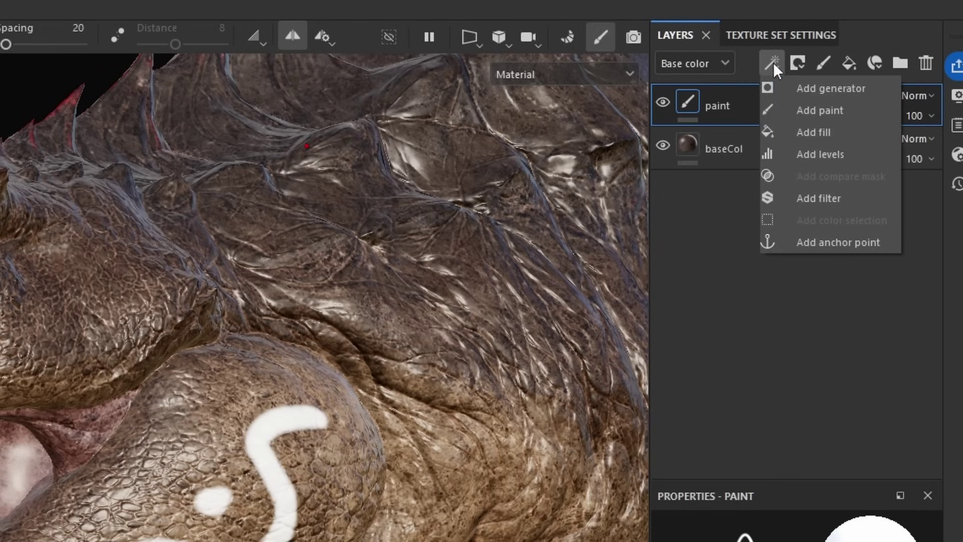
{"action": "left_click", "coordinate": [838, 242]}
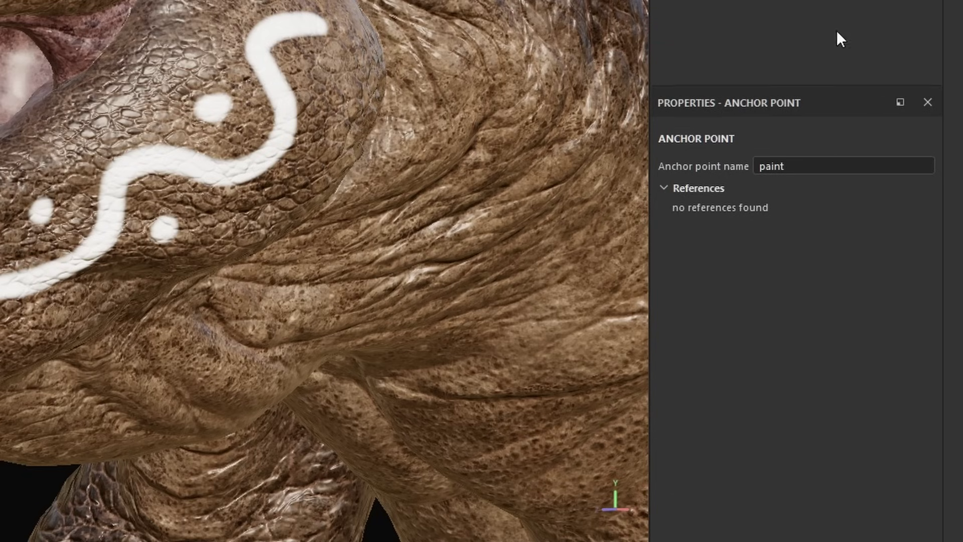
{"action": "left_click", "coordinate": [858, 71]}
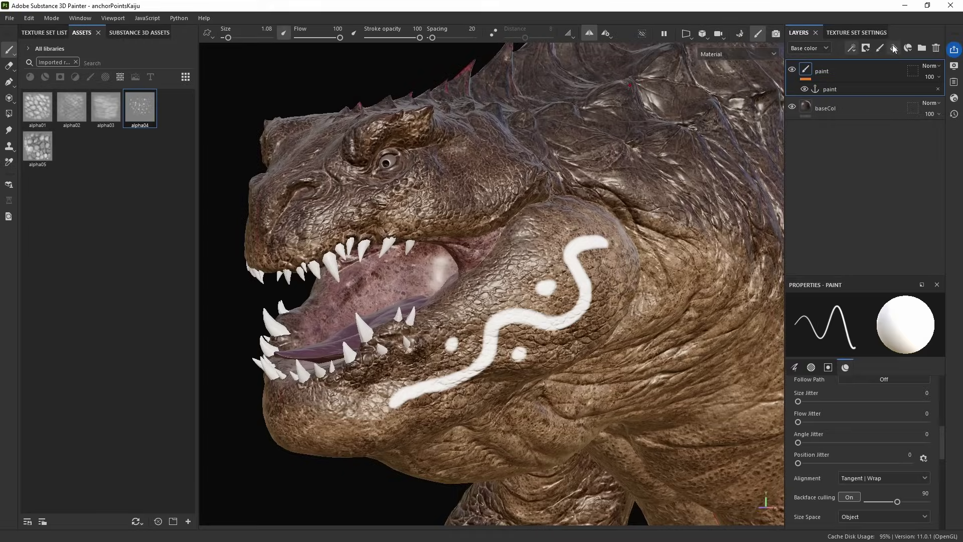
Add a new fill layer with a saturated red base colour (DE1A1A).
{"action": "left_click", "coordinate": [894, 48]}
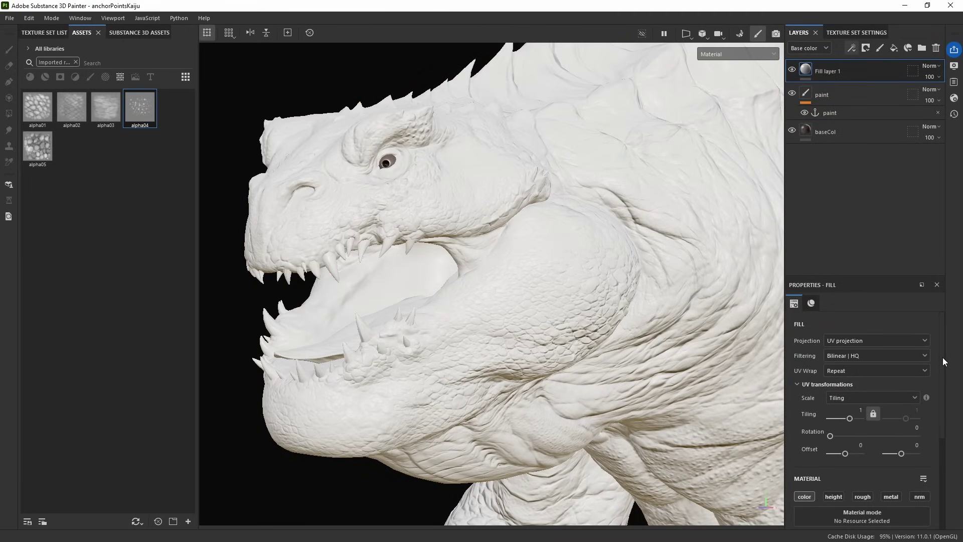
{"action": "scroll", "coordinate": [941, 376], "scroll_direction": "down", "scroll_amount": 3}
{"action": "left_click", "coordinate": [867, 484]}
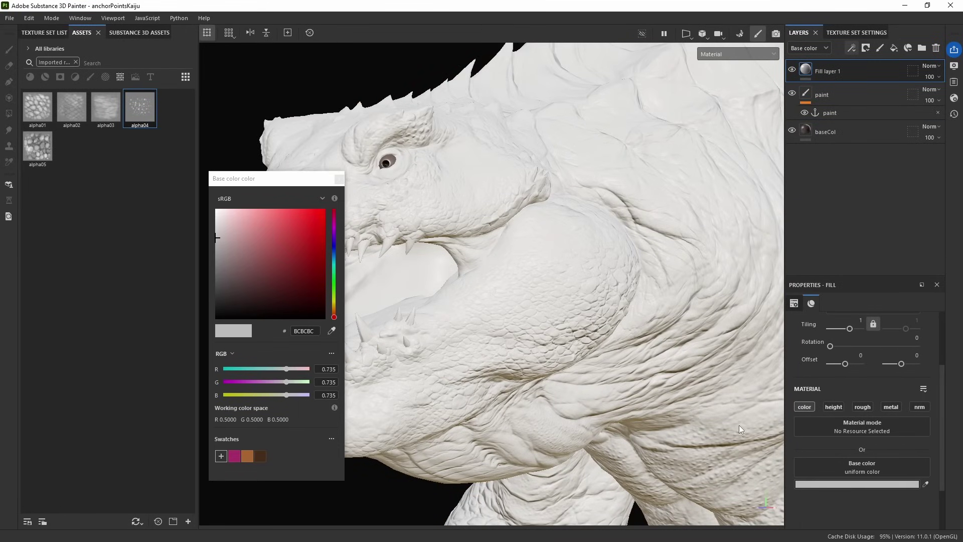
{"action": "left_click_drag", "start_coordinate": [301, 231], "coordinate": [312, 223]}
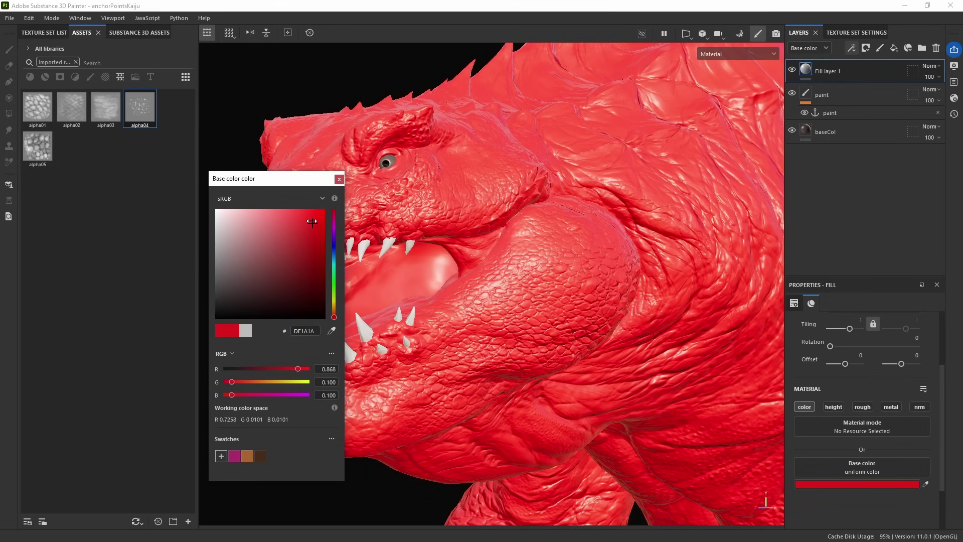
{"action": "left_click", "coordinate": [339, 179]}
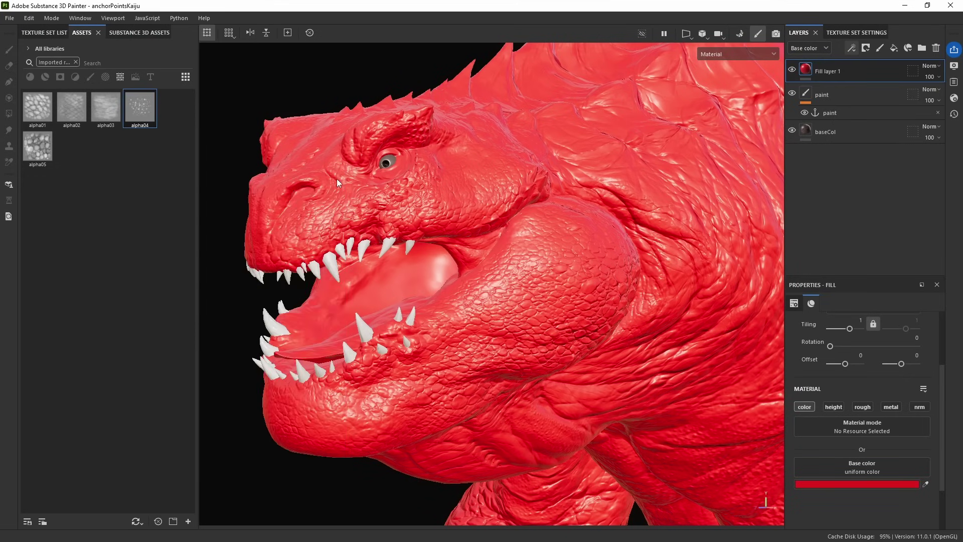
Give Fill layer 1 a black mask with a fill effect whose grayscale reads the paint anchor.
{"action": "right_click", "coordinate": [827, 70]}
{"action": "left_click", "coordinate": [839, 89]}
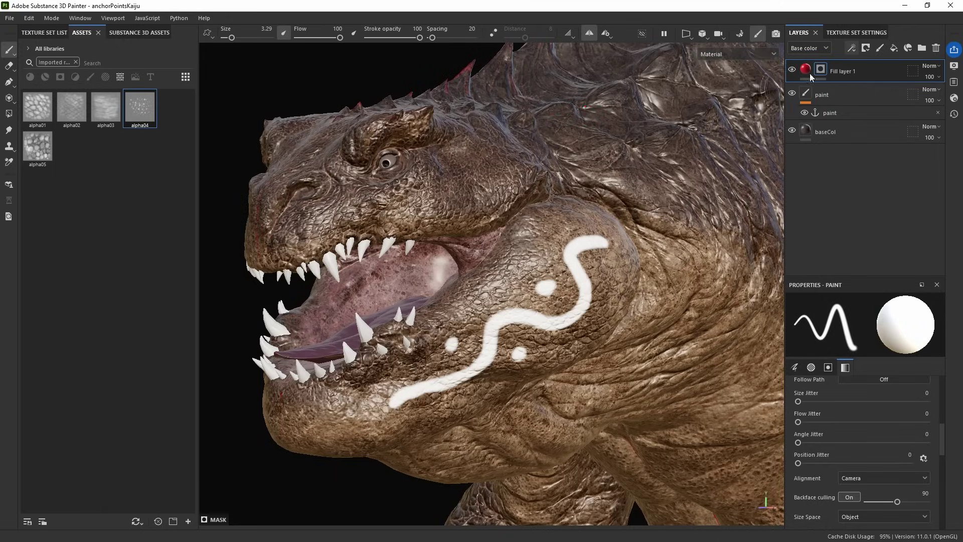
{"action": "left_click", "coordinate": [852, 47]}
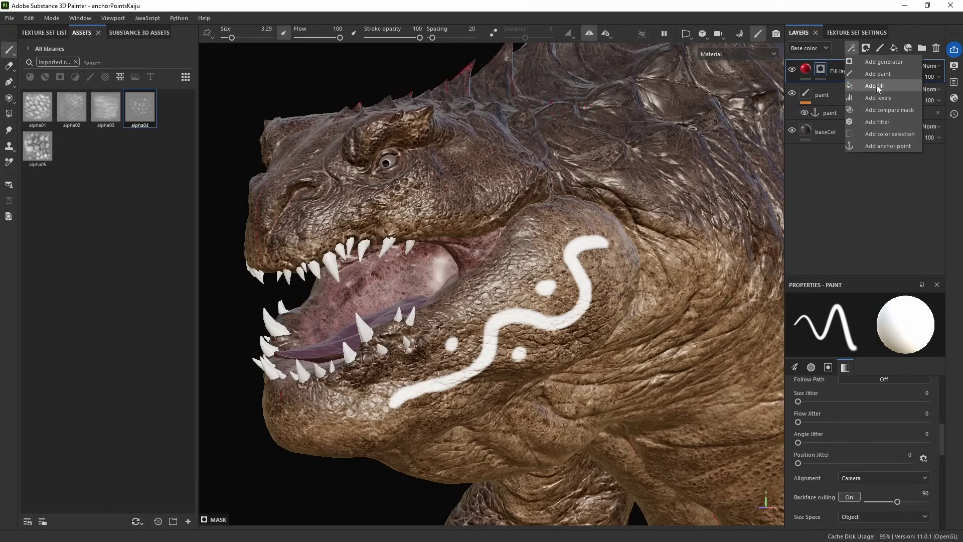
{"action": "left_click", "coordinate": [877, 86]}
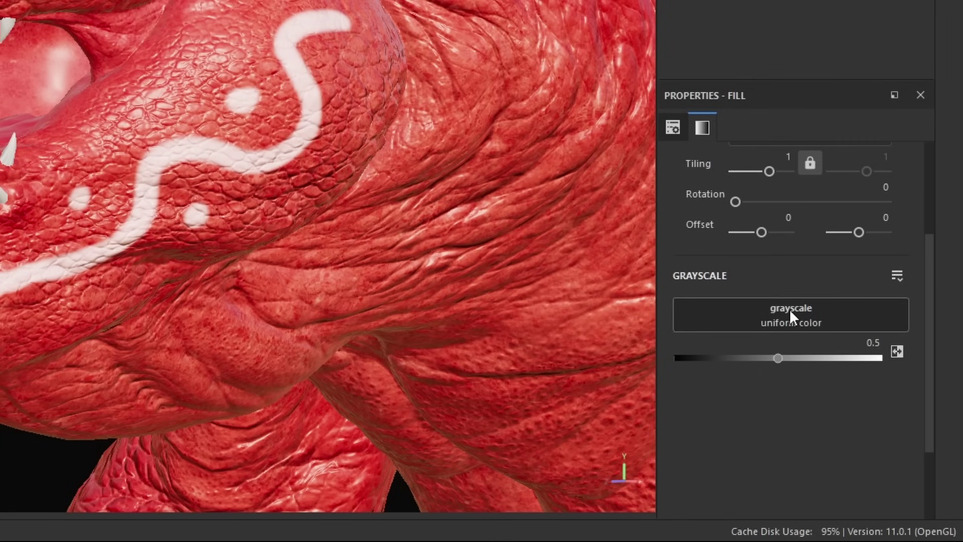
{"action": "left_click", "coordinate": [789, 309]}
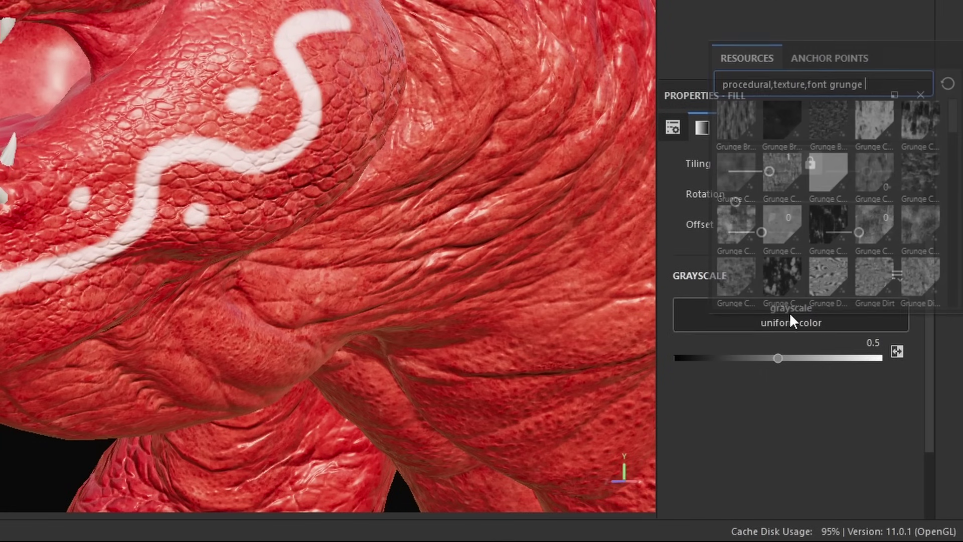
{"action": "left_click", "coordinate": [829, 54]}
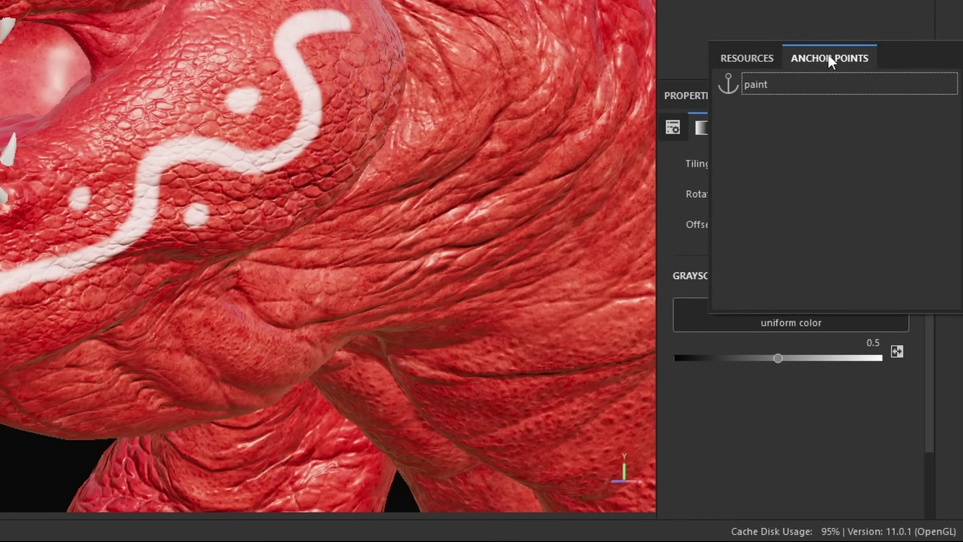
{"action": "left_click", "coordinate": [756, 84]}
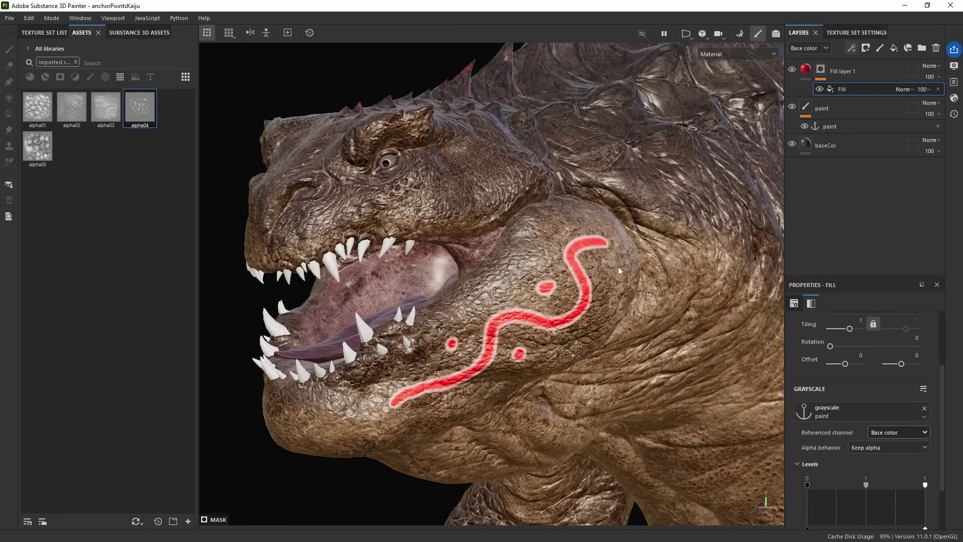
{"action": "scroll", "coordinate": [796, 396], "scroll_direction": "down", "scroll_amount": 2}
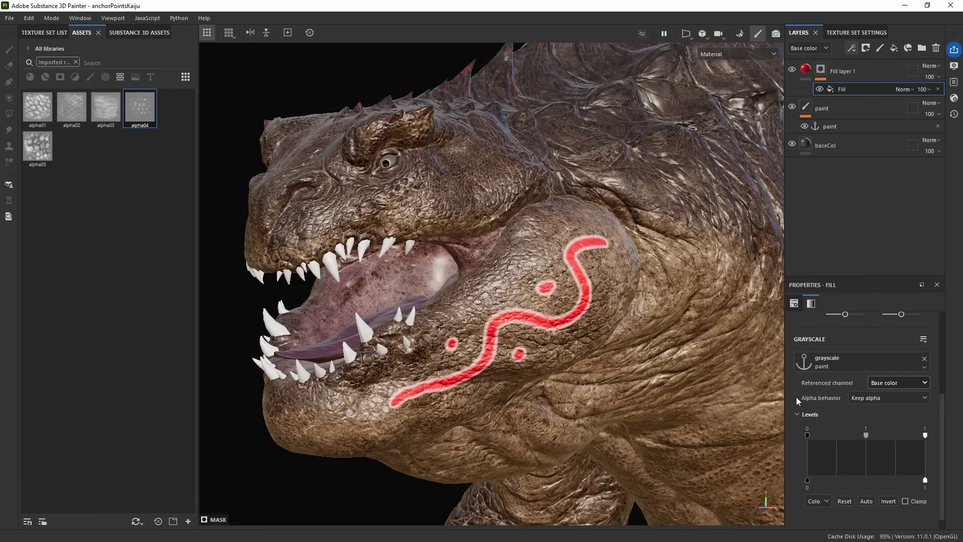
Paint an extra small stroke above the S shape on the paint layer.
{"action": "left_click", "coordinate": [834, 110]}
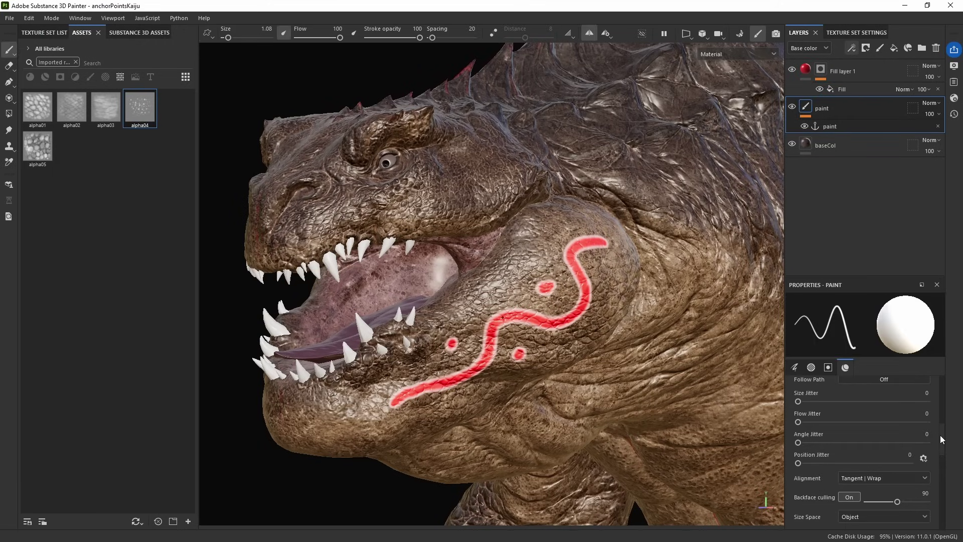
{"action": "left_click_drag", "start_coordinate": [940, 439], "coordinate": [934, 494]}
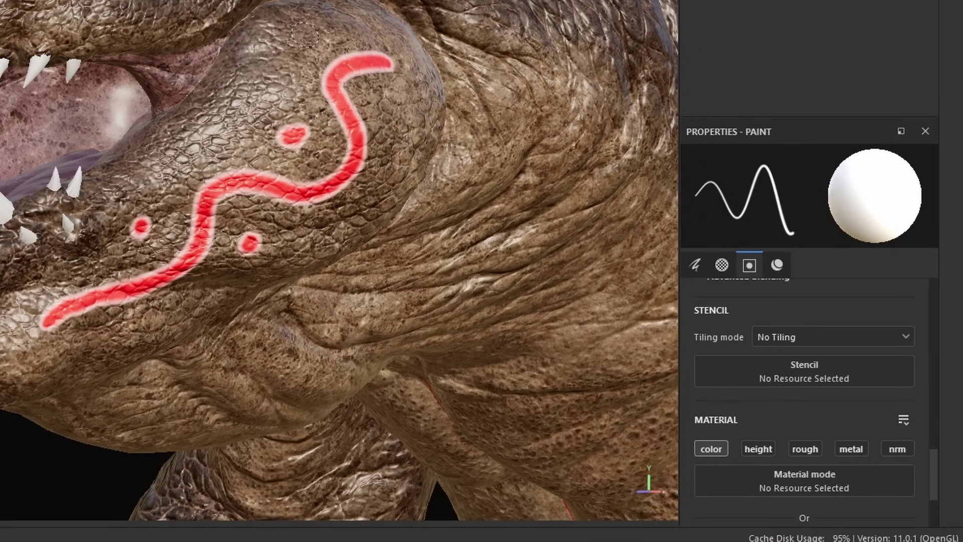
{"action": "left_click_drag", "start_coordinate": [552, 224], "coordinate": [544, 237]}
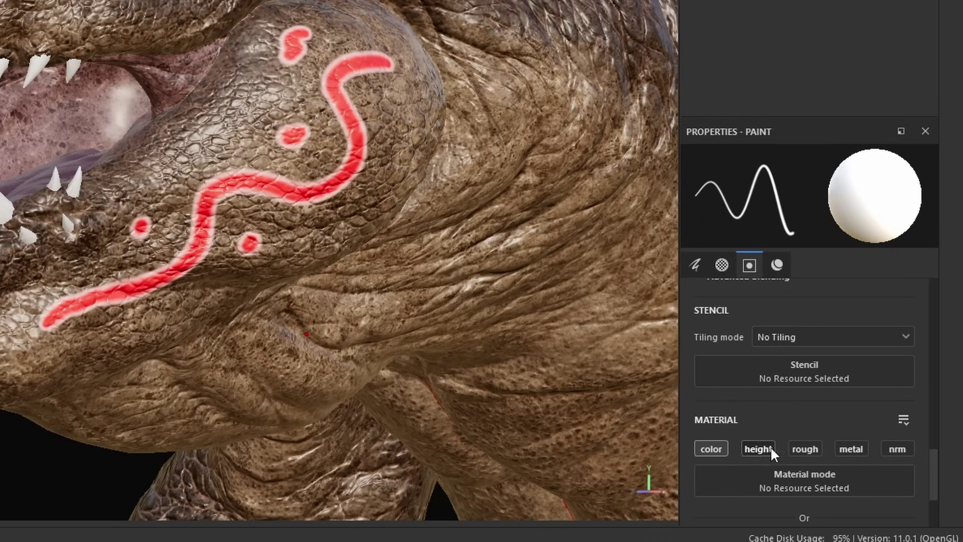
Try shifting the anchor mask's Levels midtone, then undo it back to 1.
{"action": "left_click", "coordinate": [847, 2]}
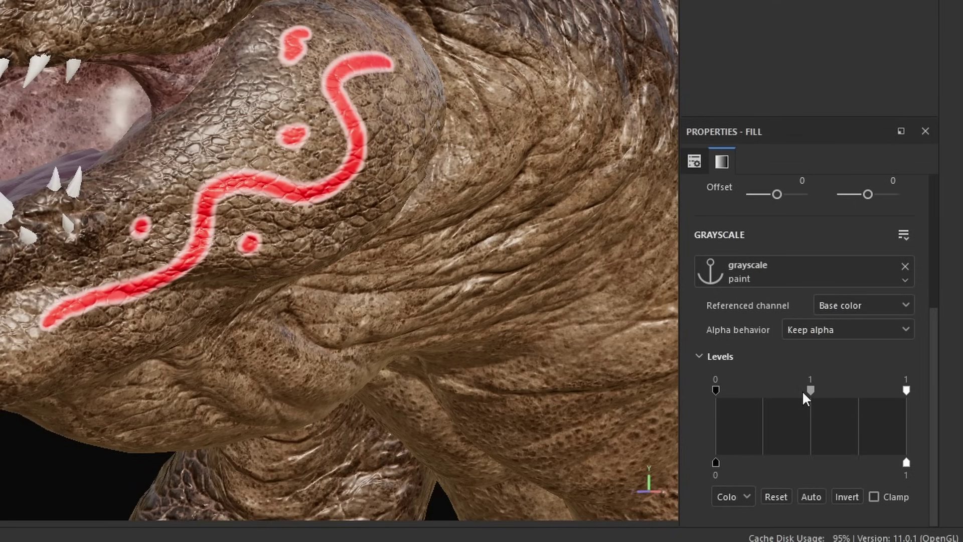
{"action": "left_click_drag", "start_coordinate": [810, 390], "coordinate": [719, 393]}
{"action": "left_click_drag", "start_coordinate": [841, 387], "coordinate": [856, 388]}
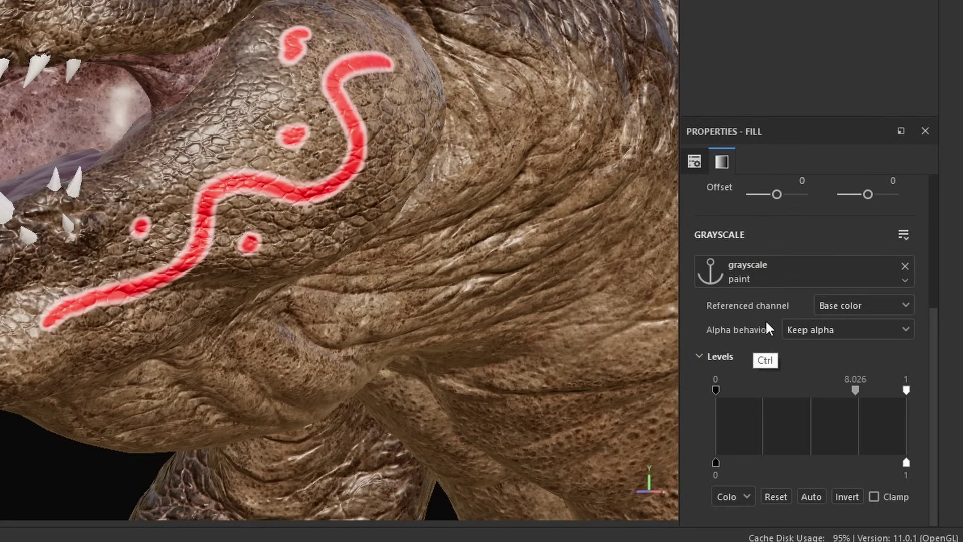
{"action": "key", "text": "ctrl+z"}
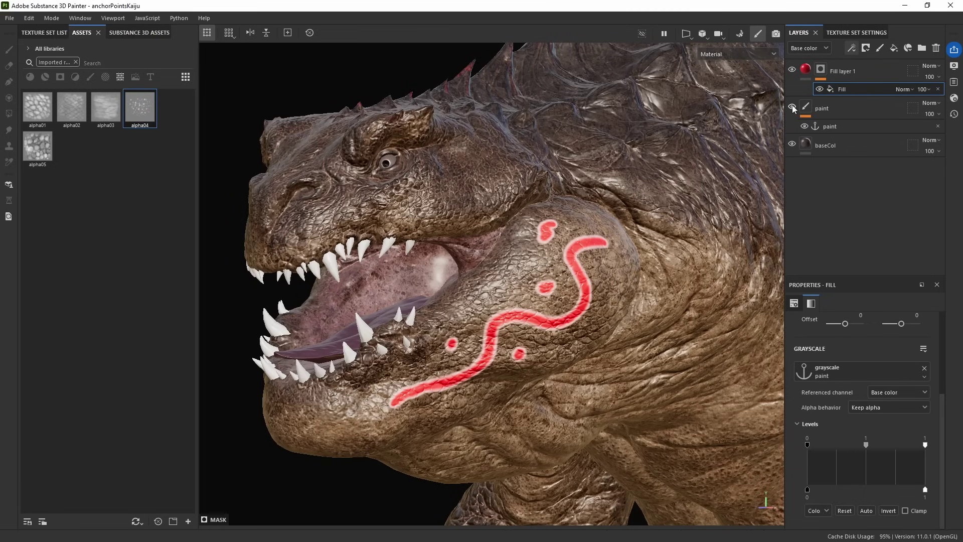
Hide the paint layer and make Fill layer 1 dark green and fully glossy.
{"action": "left_click", "coordinate": [792, 108]}
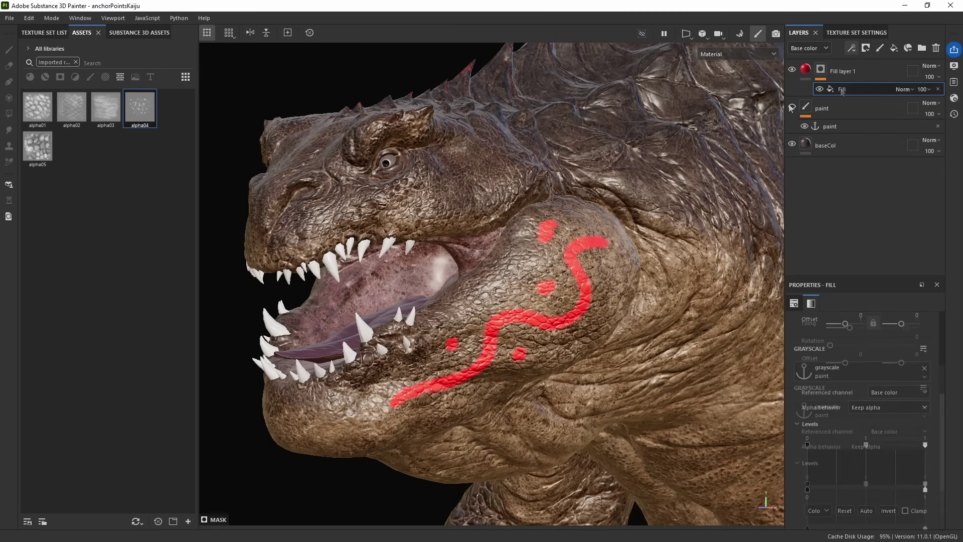
{"action": "left_click", "coordinate": [804, 72]}
{"action": "left_click", "coordinate": [873, 486]}
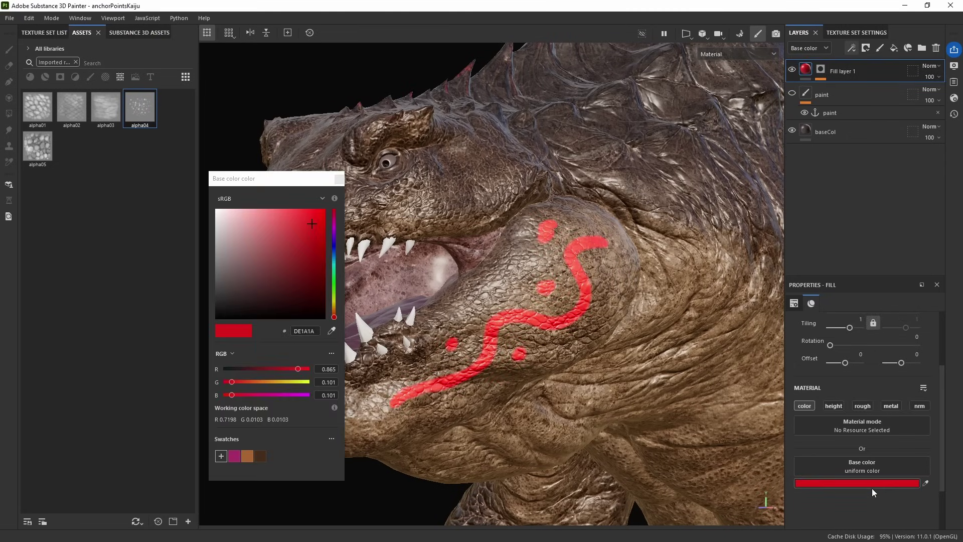
{"action": "left_click", "coordinate": [334, 285]}
{"action": "left_click", "coordinate": [305, 261]}
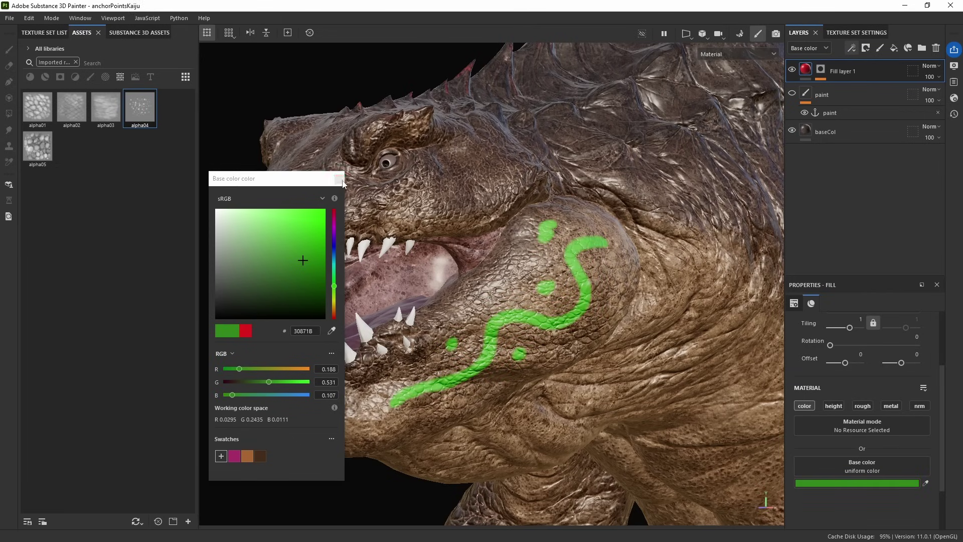
{"action": "left_click", "coordinate": [864, 405]}
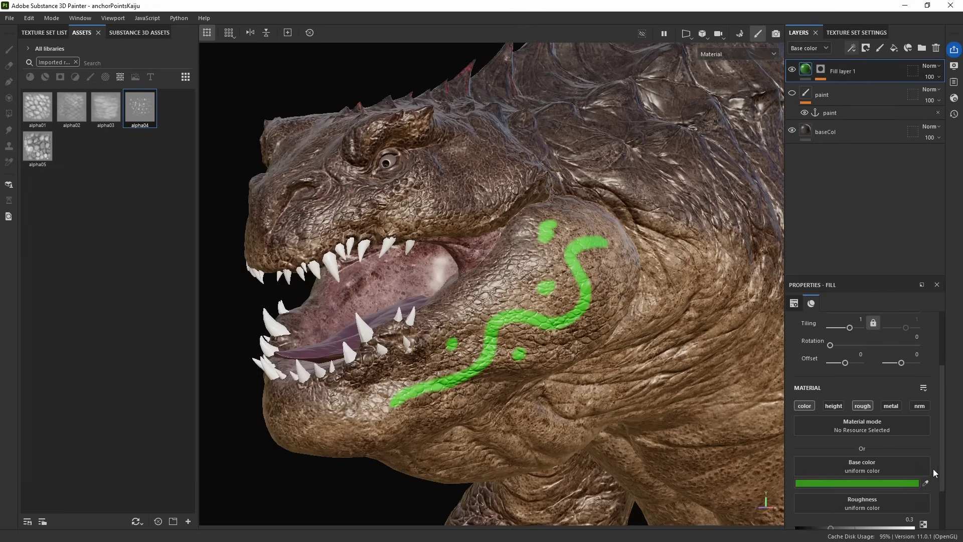
{"action": "scroll", "coordinate": [932, 468], "scroll_direction": "down", "scroll_amount": 2}
{"action": "left_click_drag", "start_coordinate": [835, 463], "coordinate": [853, 463]}
{"action": "left_click_drag", "start_coordinate": [914, 463], "coordinate": [792, 464]}
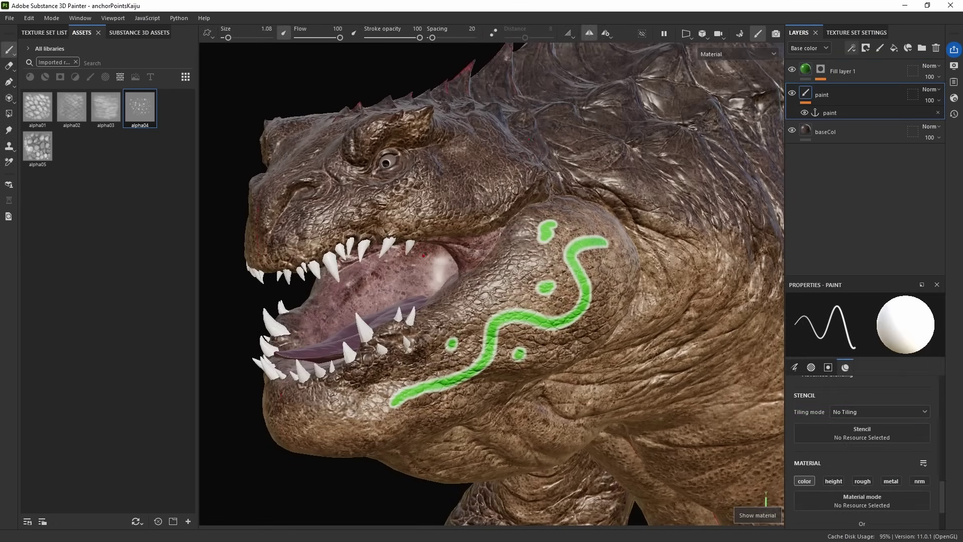
Paint a green dab and a hooked stroke off the top of the S-curve.
{"action": "mouse_move", "coordinate": [527, 264]}
{"action": "left_mouse_down"}
{"action": "mouse_move", "coordinate": [496, 284]}
{"action": "mouse_move", "coordinate": [531, 254]}
{"action": "left_mouse_up"}
{"action": "mouse_move", "coordinate": [594, 239]}
{"action": "left_mouse_down"}
{"action": "mouse_move", "coordinate": [611, 273]}
{"action": "mouse_move", "coordinate": [593, 223]}
{"action": "mouse_move", "coordinate": [583, 223]}
{"action": "left_mouse_up"}
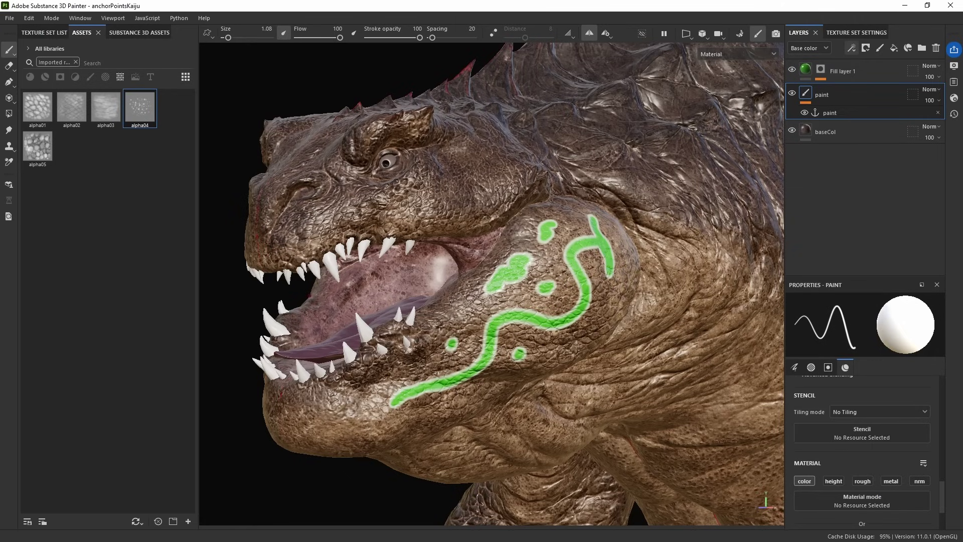
{"action": "key", "text": "ctrl+shift+3"}
{"action": "mouse_move", "coordinate": [840, 95]}
{"action": "left_mouse_down"}
{"action": "mouse_move", "coordinate": [868, 97]}
{"action": "mouse_move", "coordinate": [878, 72]}
{"action": "left_mouse_up"}
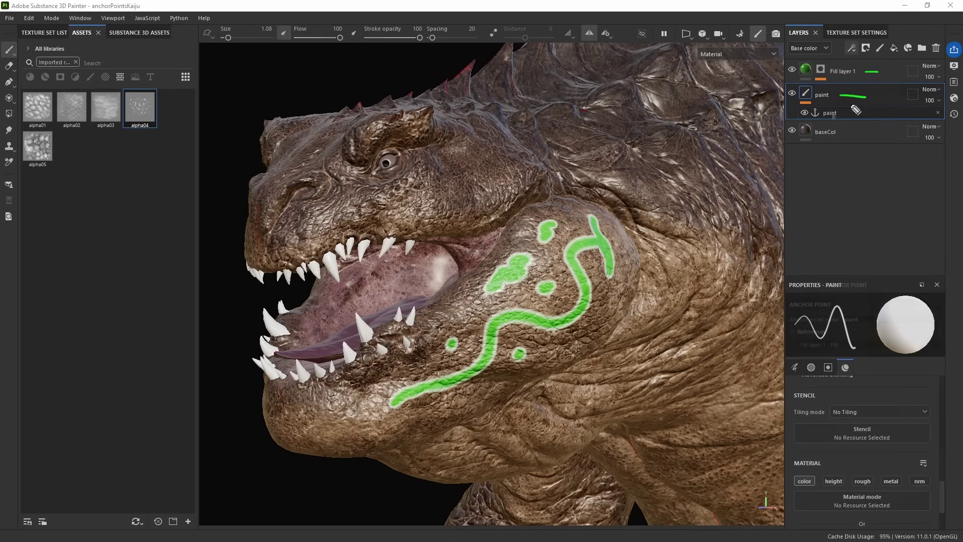
{"action": "left_click", "coordinate": [834, 113]}
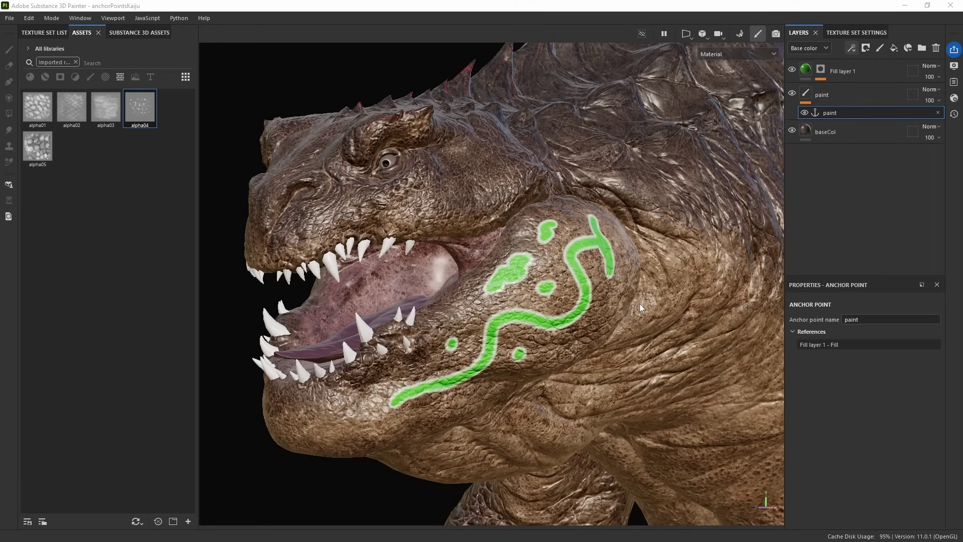
{"action": "left_click", "coordinate": [852, 100]}
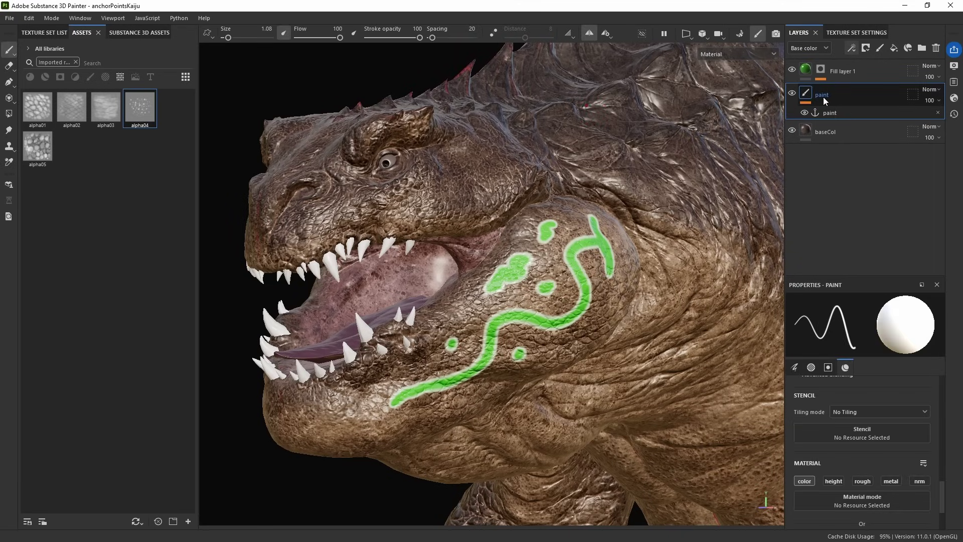
{"action": "left_click_drag", "start_coordinate": [831, 70], "coordinate": [830, 67]}
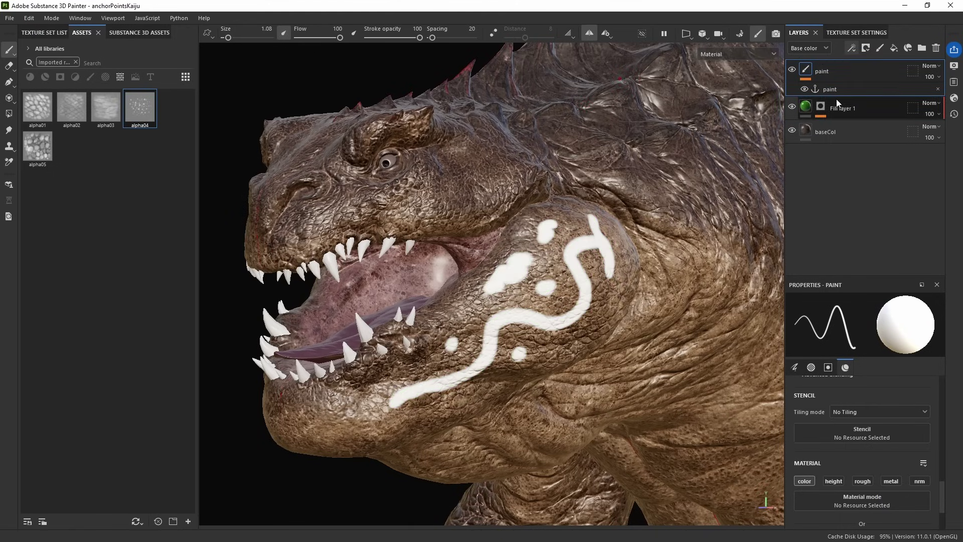
{"action": "left_click_drag", "start_coordinate": [831, 69], "coordinate": [841, 122]}
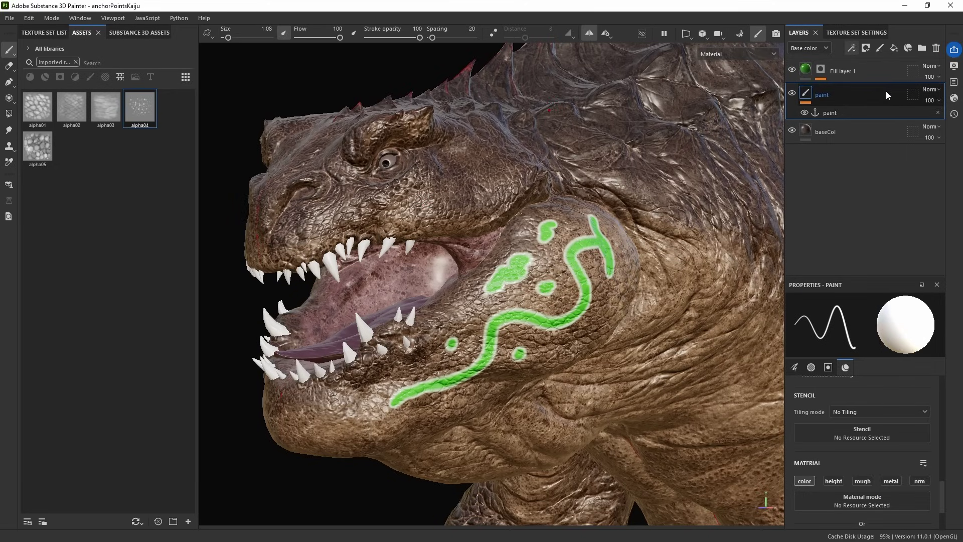
{"action": "key", "text": "ctrl+shift+3"}
{"action": "mouse_move", "coordinate": [869, 96]}
{"action": "left_mouse_down"}
{"action": "mouse_move", "coordinate": [869, 71]}
{"action": "mouse_move", "coordinate": [869, 79]}
{"action": "left_mouse_up"}
{"action": "key", "text": "Escape"}
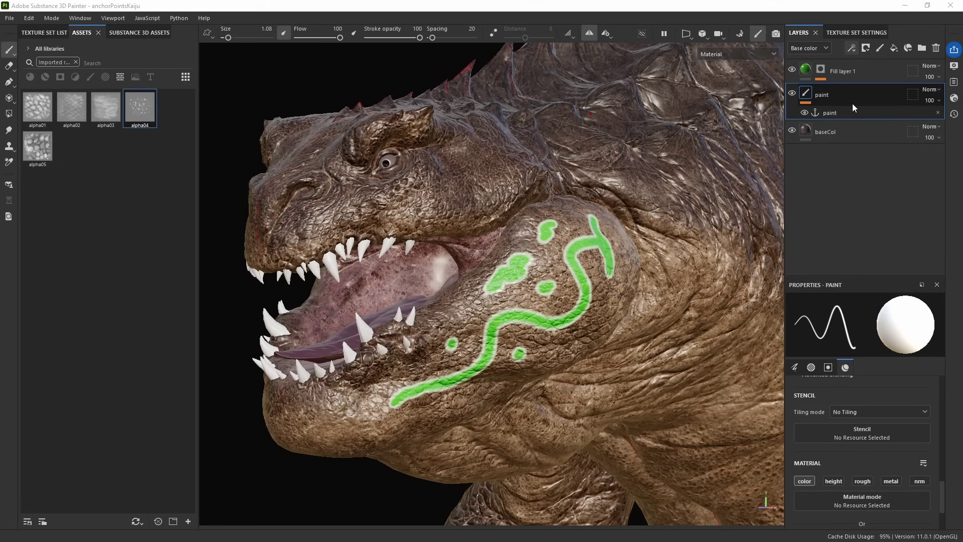
Point Fill layer 1's mask fill grayscale at the paint anchor point.
{"action": "left_click", "coordinate": [821, 69]}
{"action": "left_click", "coordinate": [848, 89]}
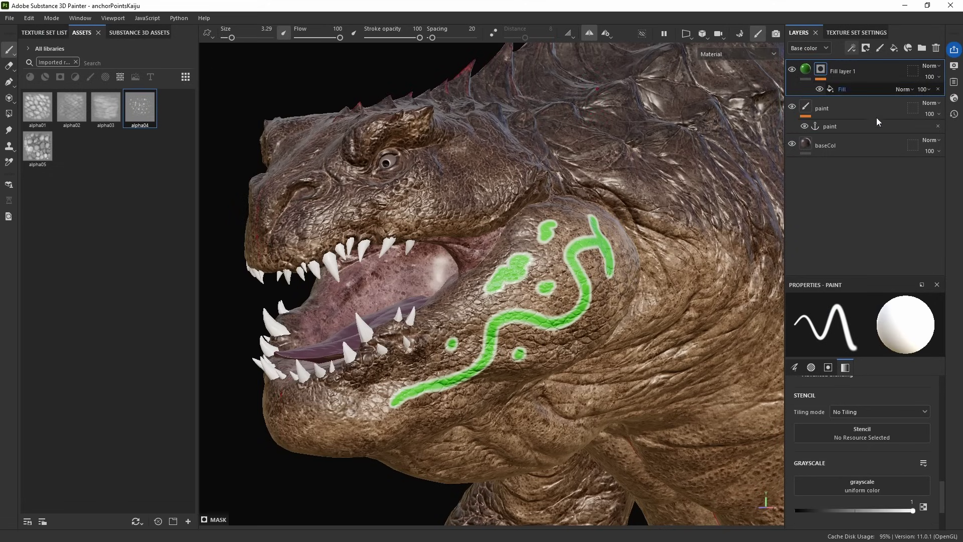
{"action": "scroll", "coordinate": [940, 411], "scroll_direction": "down", "scroll_amount": 2}
{"action": "scroll", "coordinate": [940, 428], "scroll_direction": "up", "scroll_amount": 1}
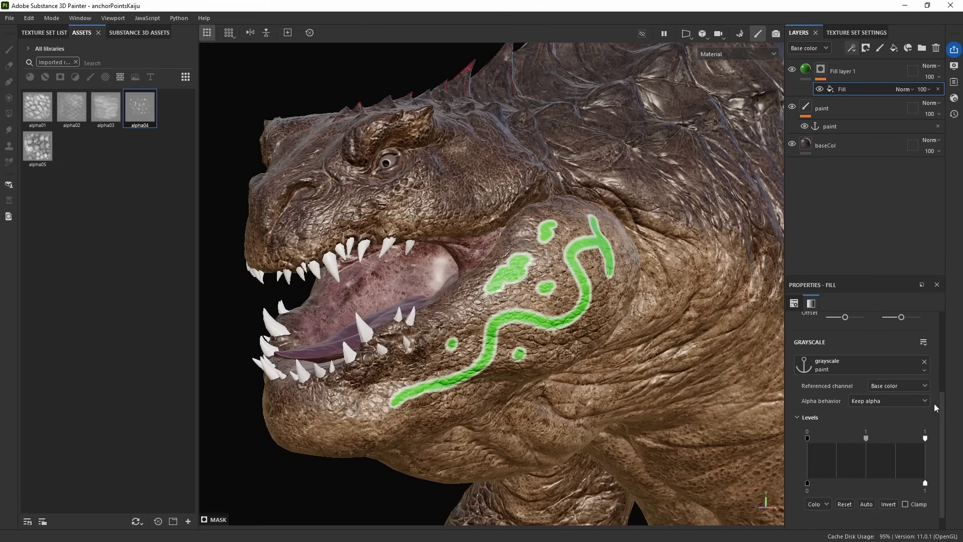
{"action": "left_click", "coordinate": [882, 370]}
{"action": "left_click", "coordinate": [883, 374]}
{"action": "left_click", "coordinate": [853, 390]}
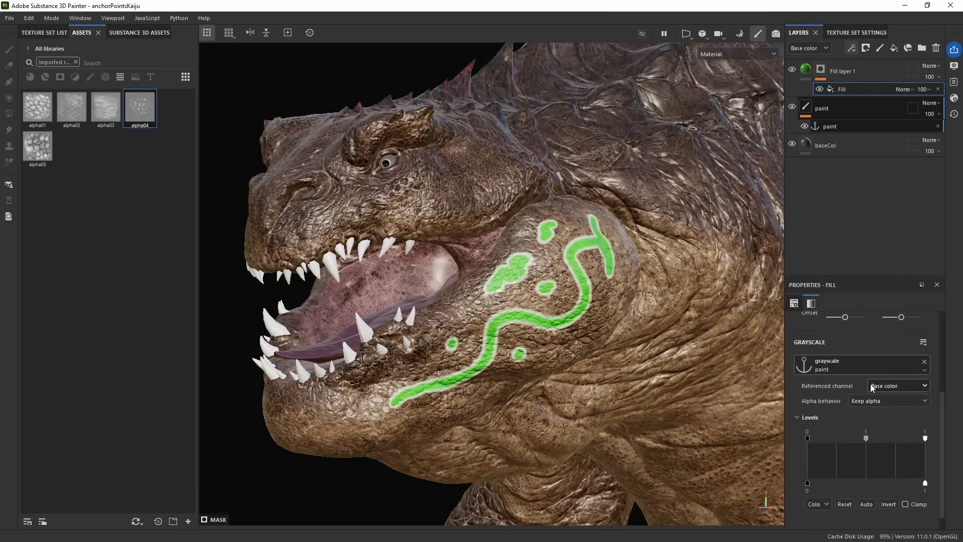
{"action": "left_click", "coordinate": [838, 71]}
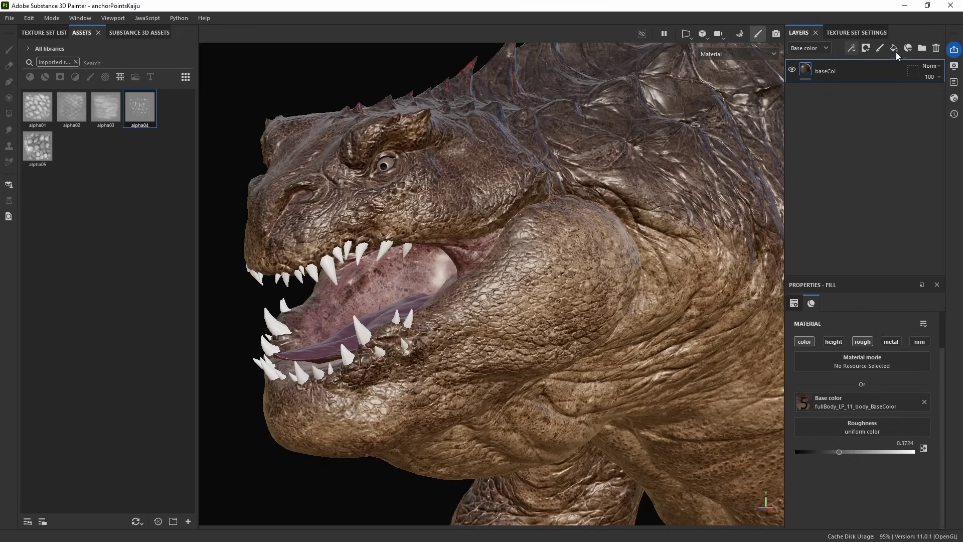
Add a new folder above baseCol and start renaming it SPEC.
{"action": "left_click", "coordinate": [923, 49]}
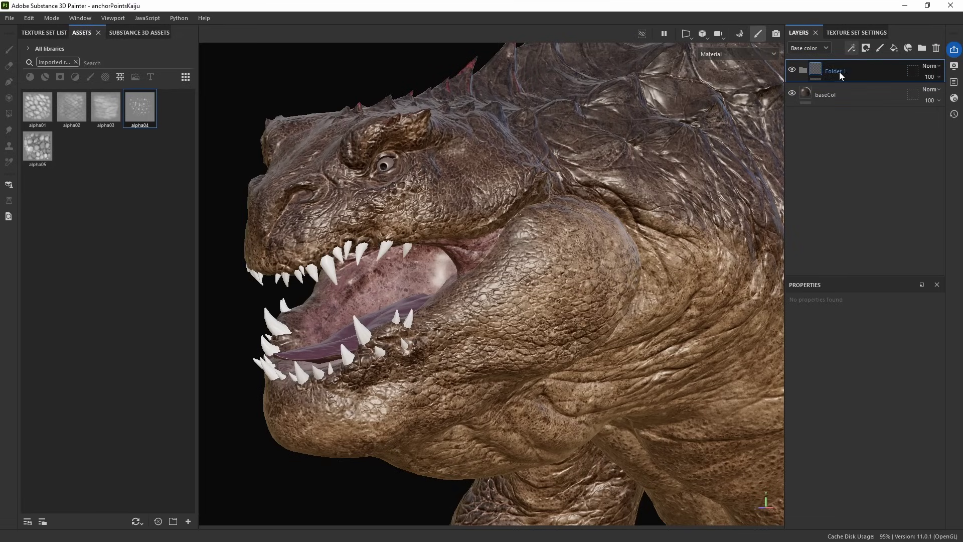
{"action": "double_click", "coordinate": [839, 71]}
{"action": "type", "text": "sPEC"}
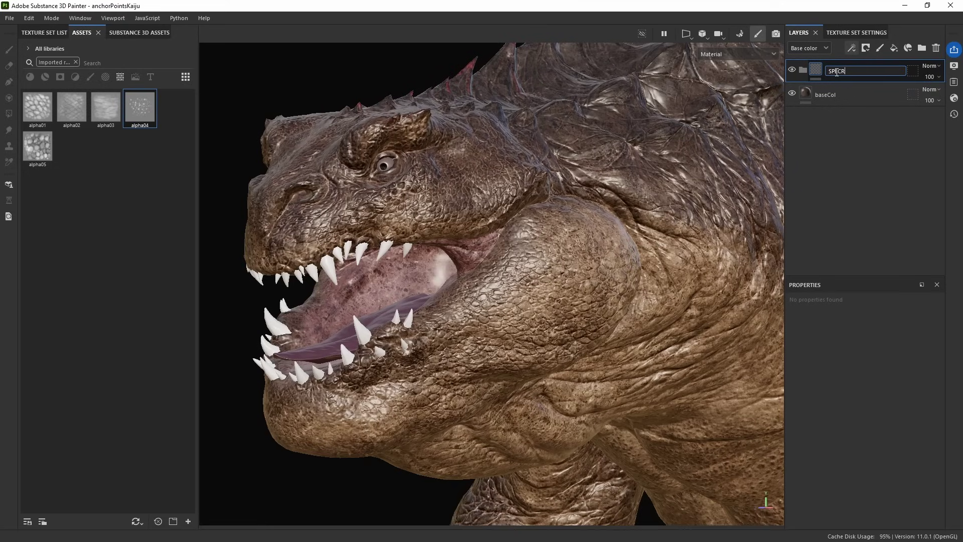
Confirm the SPECR folder name and add a fill layer with a black mask and paint effect.
{"action": "key", "text": "Return"}
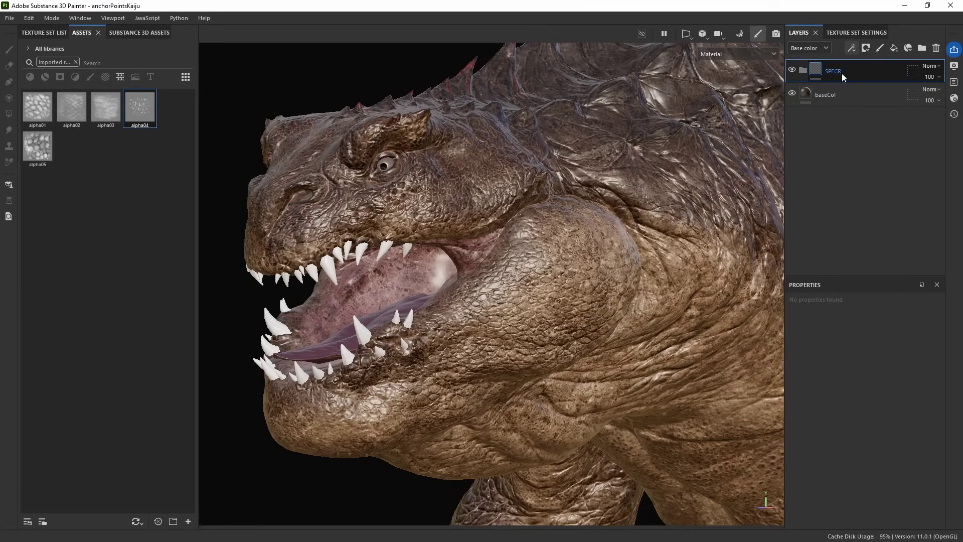
{"action": "left_click", "coordinate": [898, 48]}
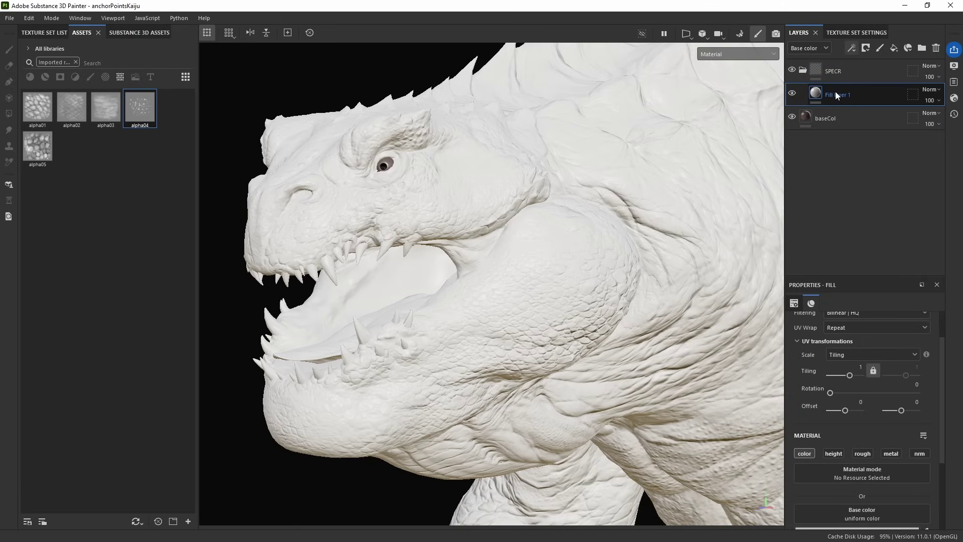
{"action": "right_click", "coordinate": [835, 93]}
{"action": "left_click", "coordinate": [859, 19]}
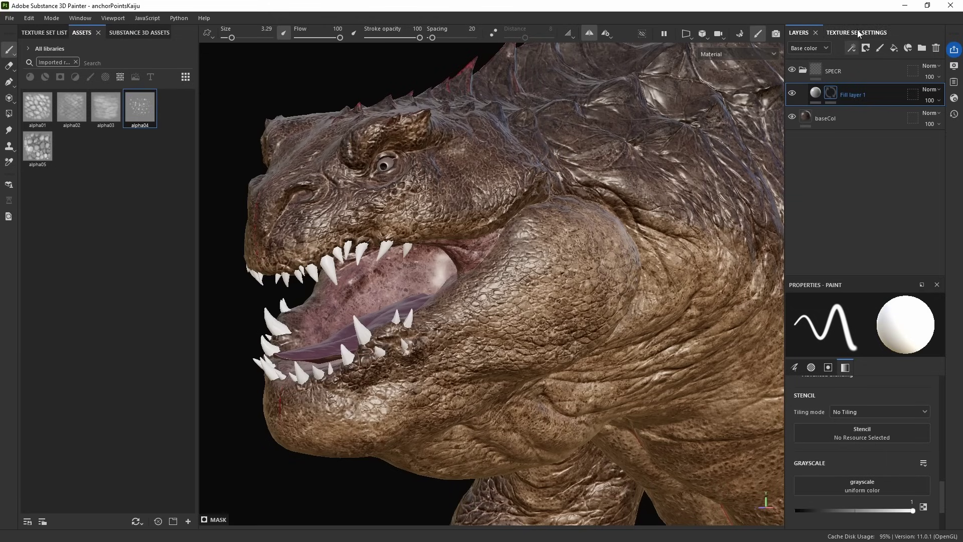
{"action": "left_click", "coordinate": [850, 48]}
{"action": "left_click", "coordinate": [869, 73]}
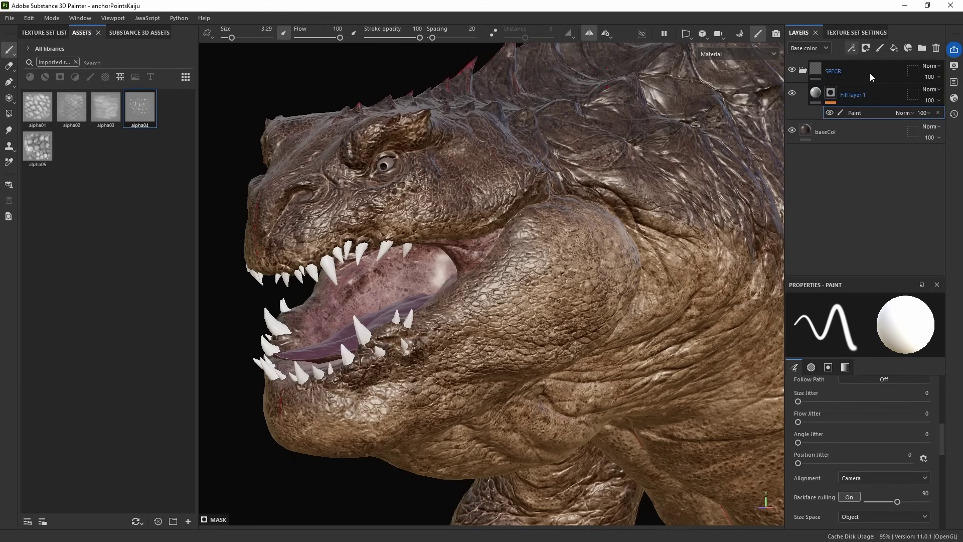
{"action": "mouse_move", "coordinate": [584, 244]}
{"action": "left_mouse_down"}
{"action": "mouse_move", "coordinate": [526, 286]}
{"action": "mouse_move", "coordinate": [577, 228]}
{"action": "mouse_move", "coordinate": [570, 232]}
{"action": "left_mouse_up"}
{"action": "key", "text": "ctrl+z"}
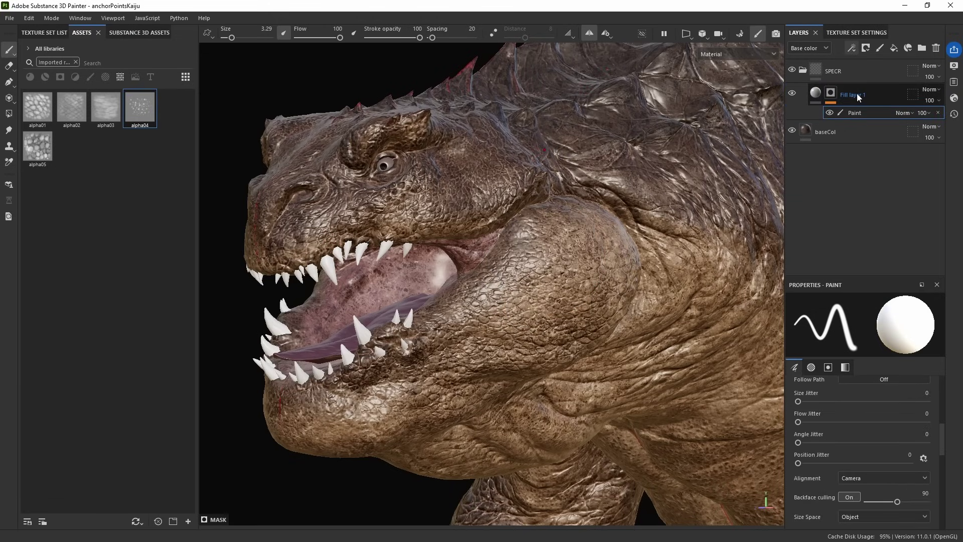
Duplicate the fill layer twice and rename the three layers eyes, jaw and nose.
{"action": "left_click", "coordinate": [853, 101]}
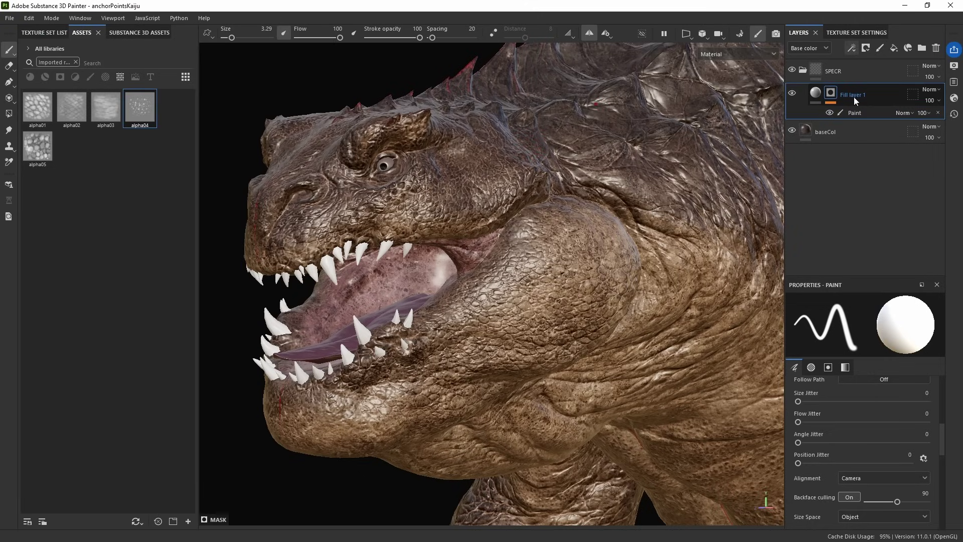
{"action": "key", "text": "ctrl+d"}
{"action": "key", "text": "ctrl+d"}
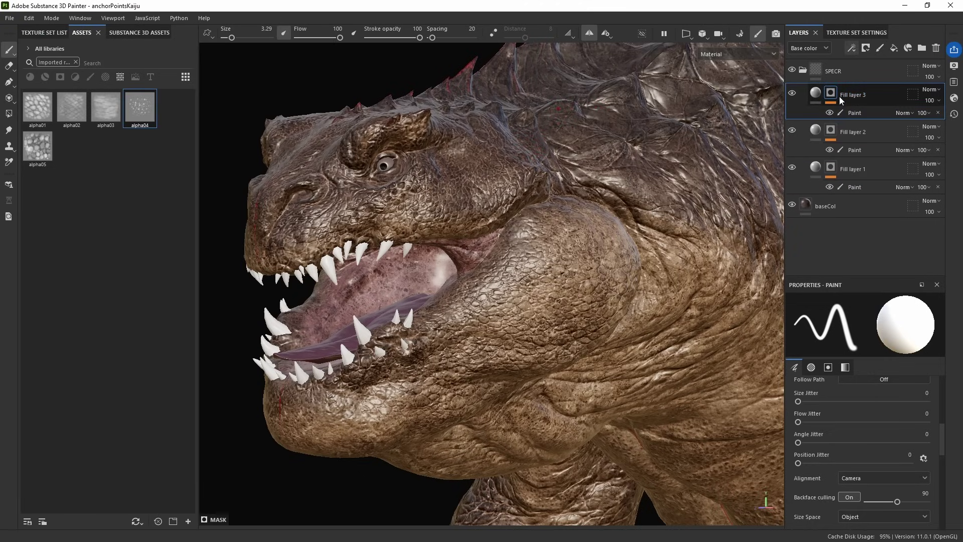
{"action": "left_click", "coordinate": [838, 142]}
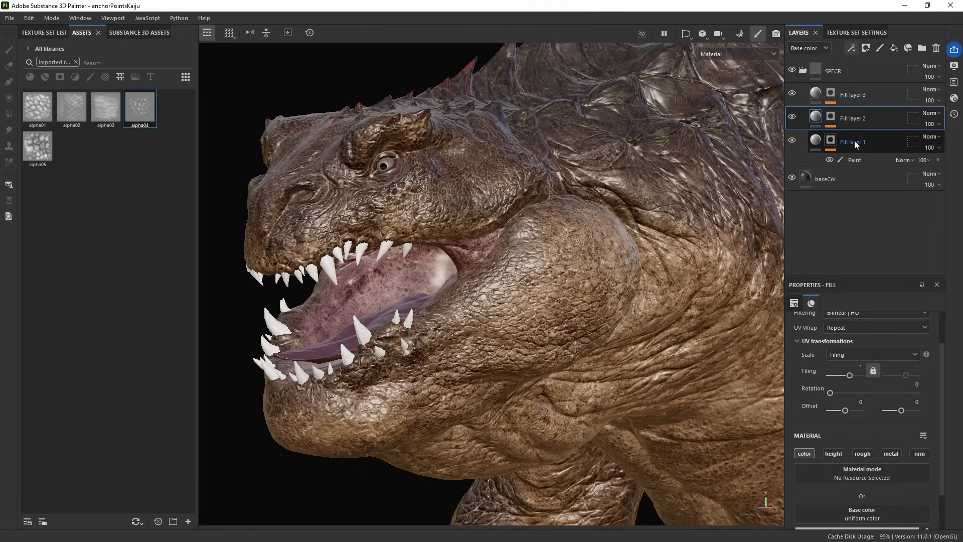
{"action": "double_click", "coordinate": [853, 141]}
{"action": "type", "text": "eyes"}
{"action": "key", "text": "Return"}
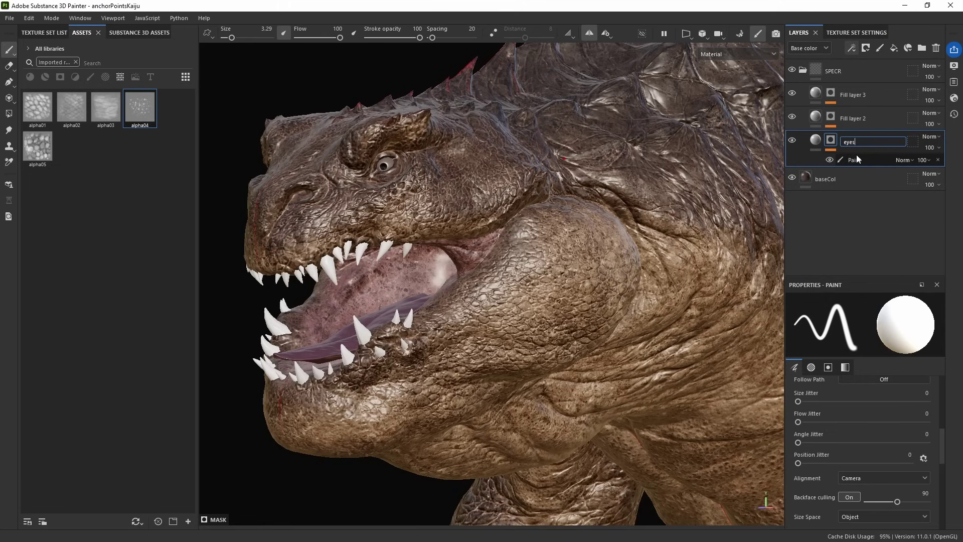
{"action": "double_click", "coordinate": [853, 121]}
{"action": "type", "text": "jaw"}
{"action": "key", "text": "Return"}
{"action": "double_click", "coordinate": [848, 95]}
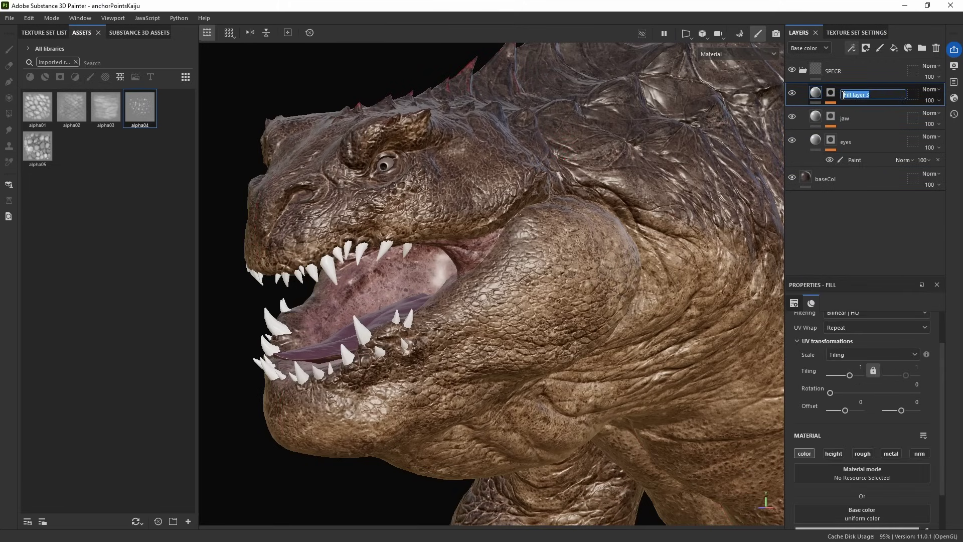
{"action": "type", "text": "nose"}
{"action": "key", "text": "Return"}
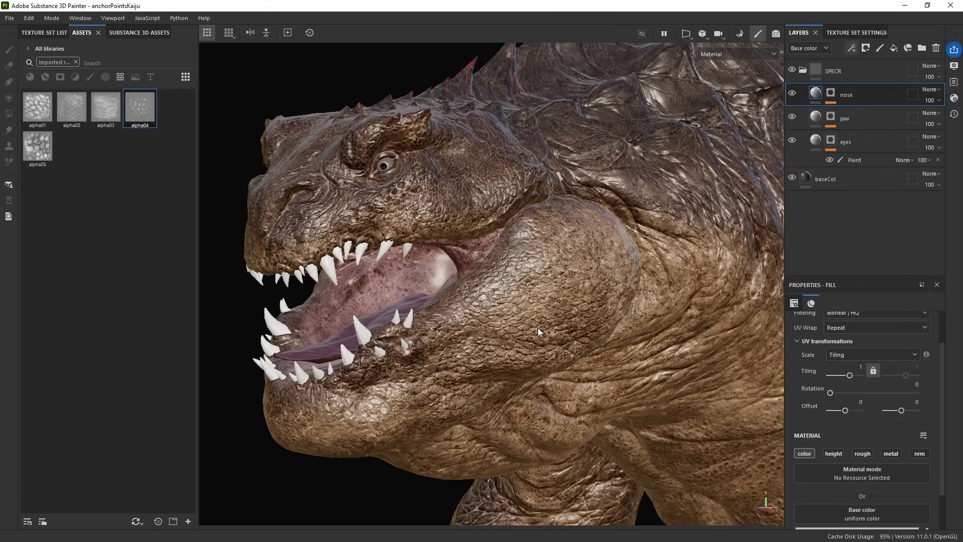
Orbit, pan and zoom the viewport to frame the kaiju's head.
{"action": "right_click_drag", "start_coordinate": [691, 303], "coordinate": [378, 245], "text": "alt"}
{"action": "middle_click_drag", "start_coordinate": [597, 261], "coordinate": [467, 222], "text": "alt"}
{"action": "right_click_drag", "start_coordinate": [465, 221], "coordinate": [401, 218], "text": "alt"}
{"action": "left_click_drag", "start_coordinate": [501, 254], "coordinate": [525, 253], "text": "alt"}
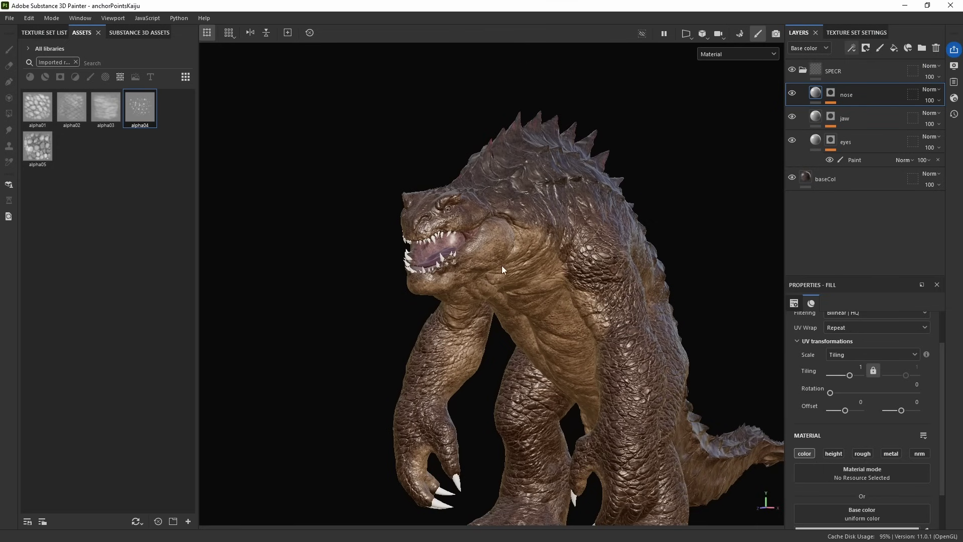
{"action": "left_click_drag", "start_coordinate": [436, 215], "coordinate": [535, 275], "text": "alt"}
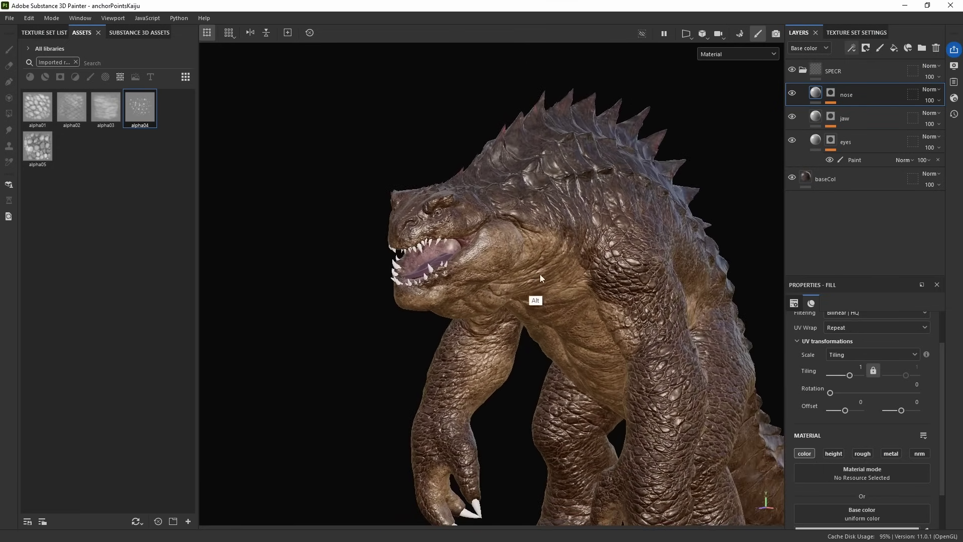
{"action": "middle_click_drag", "start_coordinate": [535, 274], "coordinate": [451, 217], "text": "alt"}
{"action": "left_click_drag", "start_coordinate": [451, 217], "coordinate": [464, 234], "text": "alt"}
{"action": "right_click_drag", "start_coordinate": [464, 235], "coordinate": [382, 227], "text": "alt"}
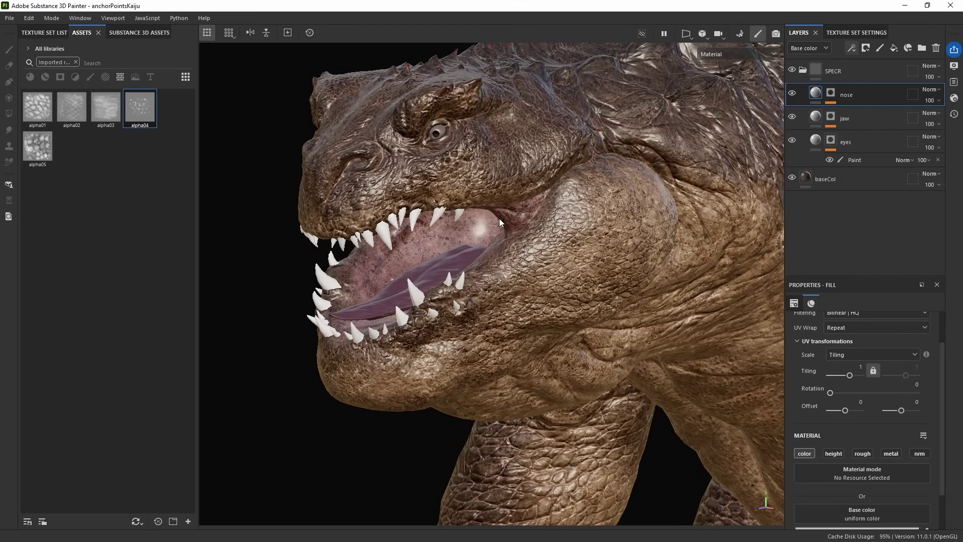
{"action": "mouse_move", "coordinate": [524, 221]}
{"action": "right_mouse_down", "text": "alt"}
{"action": "mouse_move", "coordinate": [538, 219]}
{"action": "mouse_move", "coordinate": [375, 207]}
{"action": "mouse_move", "coordinate": [531, 232]}
{"action": "right_mouse_up", "text": "alt"}
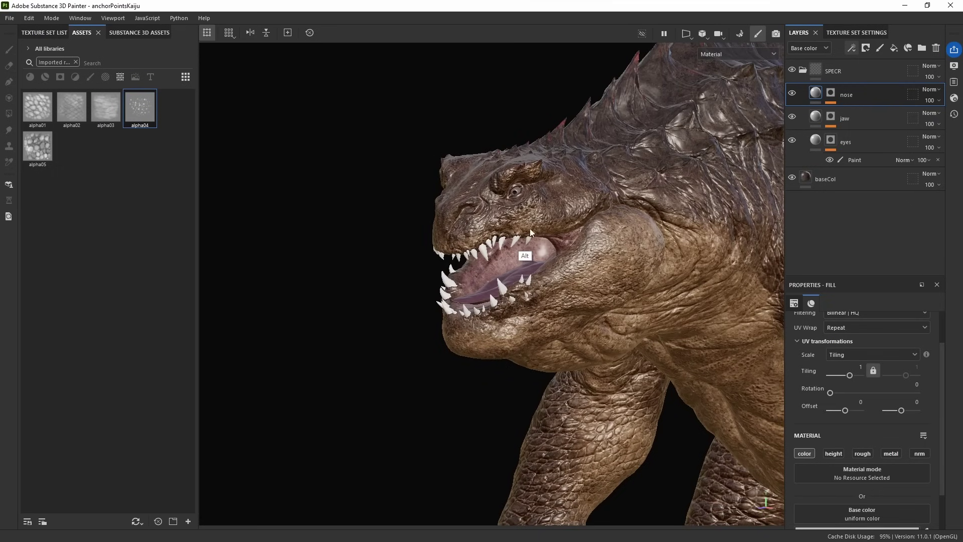
{"action": "middle_click_drag", "start_coordinate": [530, 232], "coordinate": [453, 200], "text": "alt"}
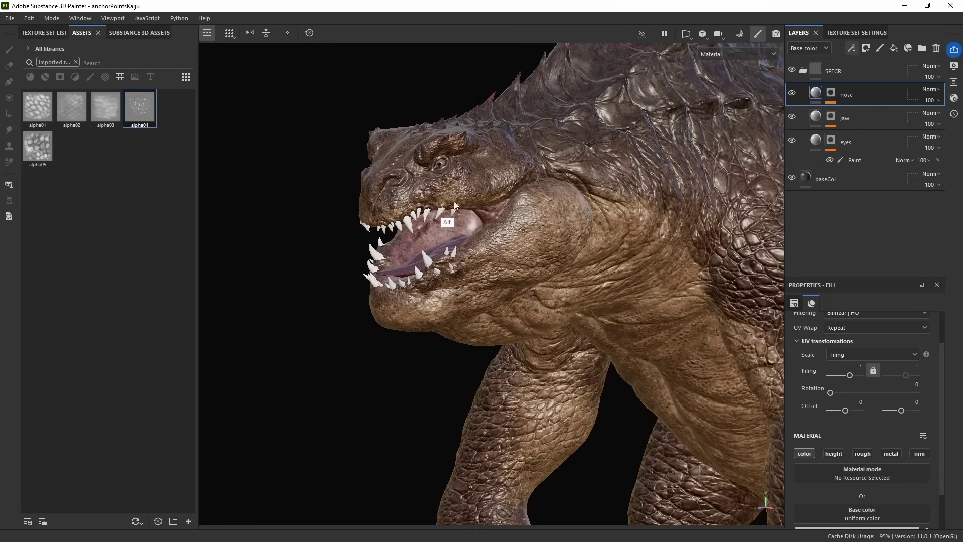
{"action": "right_click_drag", "start_coordinate": [454, 201], "coordinate": [592, 237], "text": "alt"}
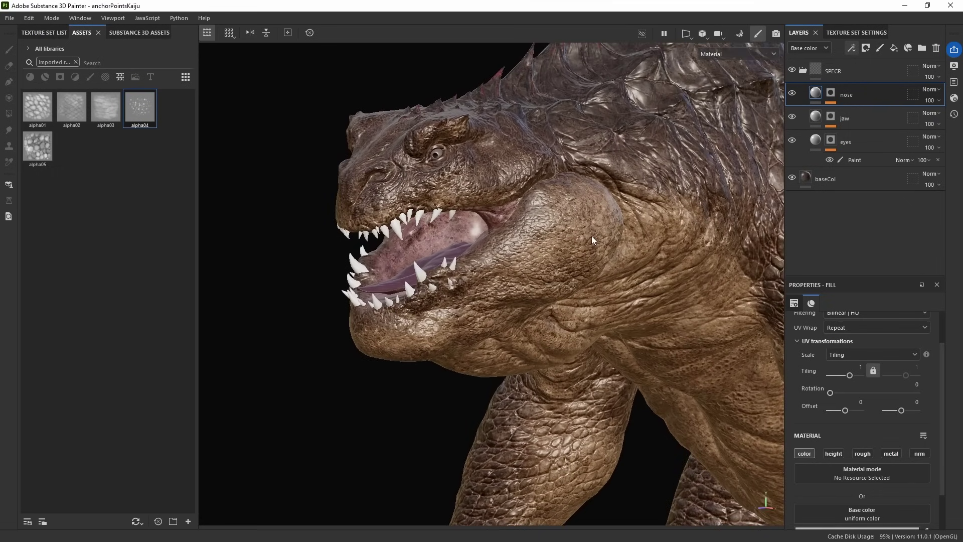
{"action": "left_click_drag", "start_coordinate": [500, 226], "coordinate": [616, 246], "text": "alt"}
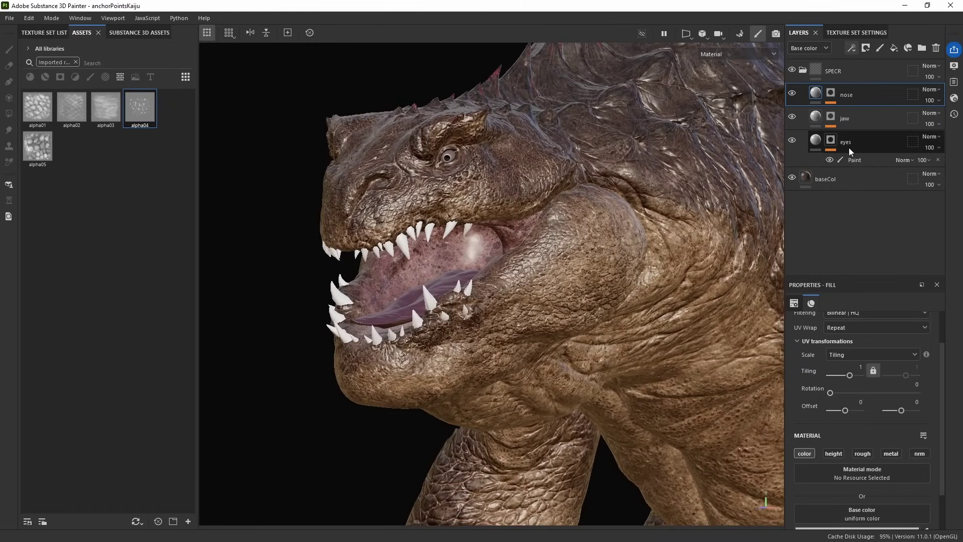
Paint the eyes mask white over the eye and along its upper edge.
{"action": "left_click", "coordinate": [854, 160]}
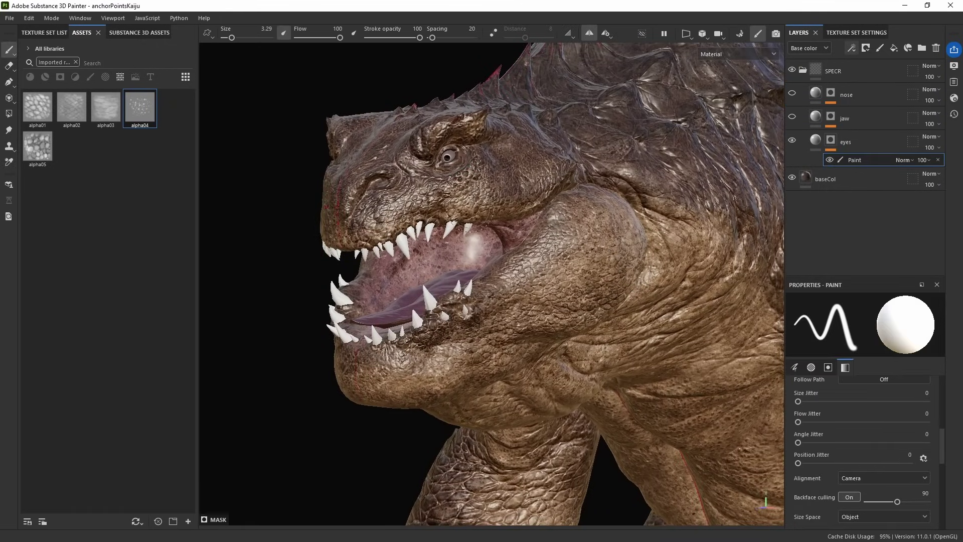
{"action": "right_click_drag", "start_coordinate": [463, 198], "coordinate": [643, 208], "text": "alt"}
{"action": "middle_click_drag", "start_coordinate": [643, 207], "coordinate": [712, 241], "text": "alt"}
{"action": "right_click_drag", "start_coordinate": [711, 241], "coordinate": [730, 245], "text": "alt"}
{"action": "right_click_drag", "start_coordinate": [512, 204], "coordinate": [509, 204], "text": "ctrl"}
{"action": "mouse_move", "coordinate": [510, 208]}
{"action": "left_mouse_down"}
{"action": "mouse_move", "coordinate": [543, 198]}
{"action": "mouse_move", "coordinate": [534, 204]}
{"action": "left_mouse_up"}
{"action": "right_click_drag", "start_coordinate": [533, 205], "coordinate": [518, 204], "text": "ctrl"}
{"action": "left_click_drag", "start_coordinate": [516, 206], "coordinate": [527, 195]}
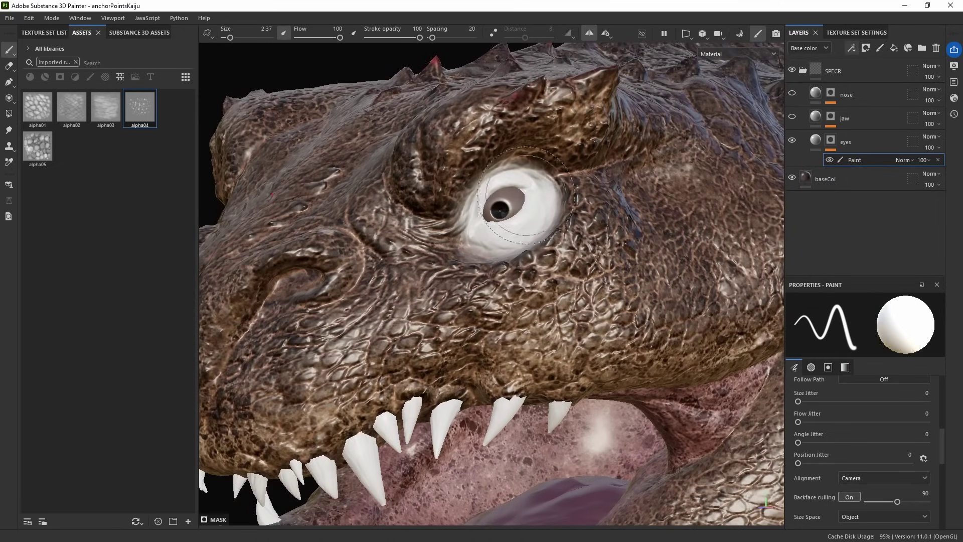
{"action": "right_click_drag", "start_coordinate": [530, 199], "coordinate": [476, 205], "text": "alt"}
Show the jaw layer, hide eyes, and paint the jaw mask over cheek and lower jaw.
{"action": "left_click", "coordinate": [792, 117]}
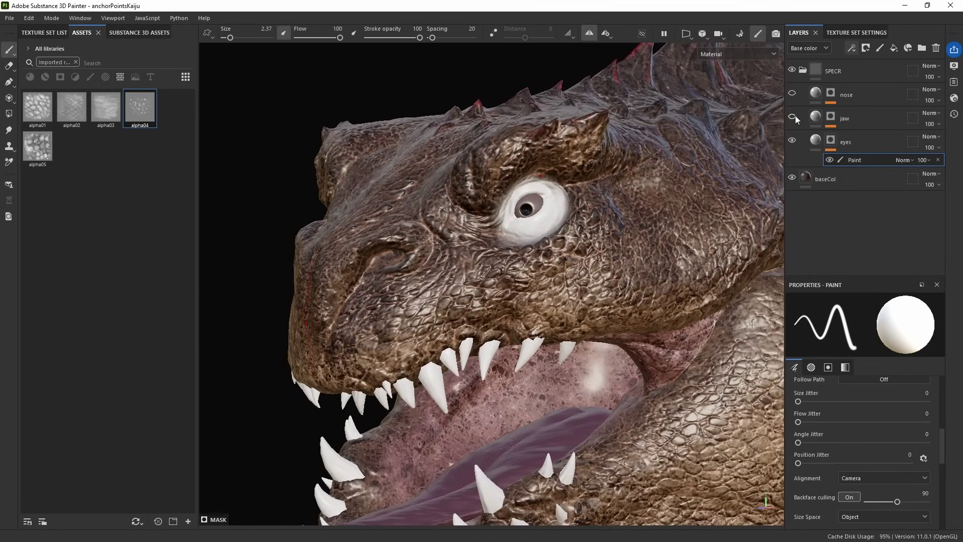
{"action": "left_click", "coordinate": [793, 142]}
{"action": "left_click", "coordinate": [830, 118]}
{"action": "left_click", "coordinate": [826, 135]}
{"action": "right_click_drag", "start_coordinate": [747, 396], "coordinate": [697, 403], "text": "alt"}
{"action": "middle_click_drag", "start_coordinate": [697, 403], "coordinate": [592, 271], "text": "alt"}
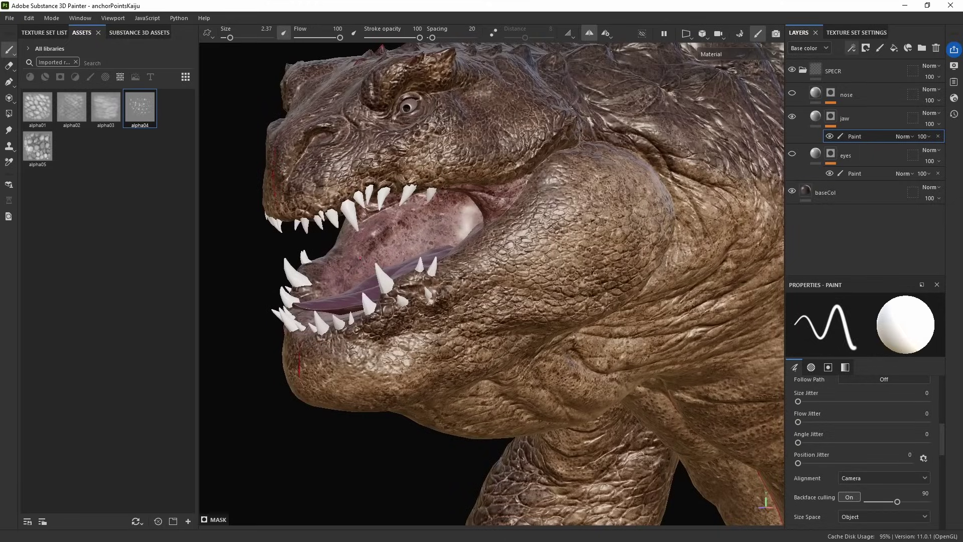
{"action": "right_click_drag", "start_coordinate": [592, 271], "coordinate": [647, 271], "text": "ctrl"}
{"action": "mouse_move", "coordinate": [592, 180]}
{"action": "left_mouse_down"}
{"action": "mouse_move", "coordinate": [612, 206]}
{"action": "mouse_move", "coordinate": [646, 221]}
{"action": "left_mouse_up"}
{"action": "mouse_move", "coordinate": [632, 200]}
{"action": "left_mouse_down"}
{"action": "mouse_move", "coordinate": [472, 316]}
{"action": "mouse_move", "coordinate": [487, 301]}
{"action": "left_mouse_up"}
{"action": "left_click_drag", "start_coordinate": [401, 331], "coordinate": [477, 306]}
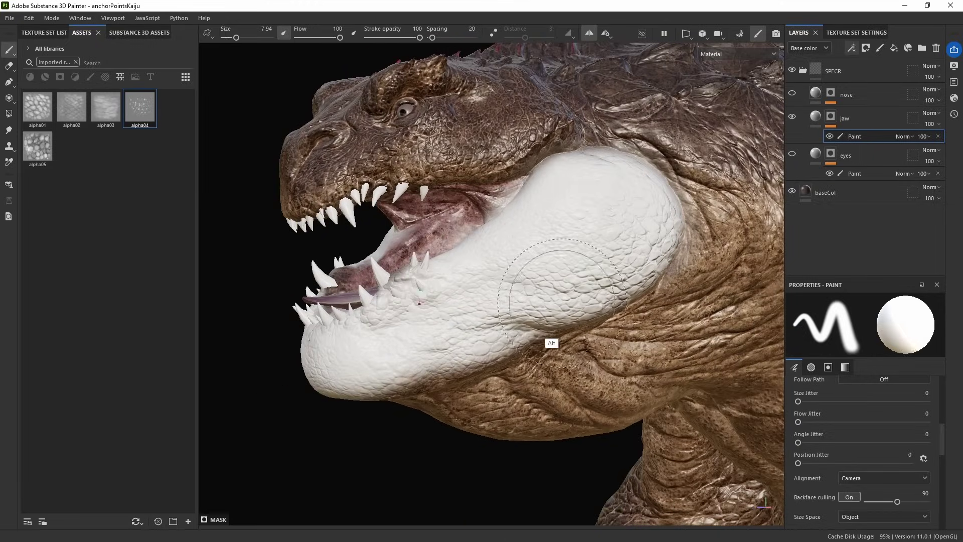
{"action": "mouse_move", "coordinate": [545, 333]}
{"action": "left_mouse_down", "text": "alt"}
{"action": "mouse_move", "coordinate": [567, 296]}
{"action": "mouse_move", "coordinate": [296, 427]}
{"action": "left_mouse_up", "text": "alt"}
{"action": "left_click_drag", "start_coordinate": [567, 271], "coordinate": [616, 319], "text": "alt"}
{"action": "right_click_drag", "start_coordinate": [616, 319], "coordinate": [576, 301], "text": "alt"}
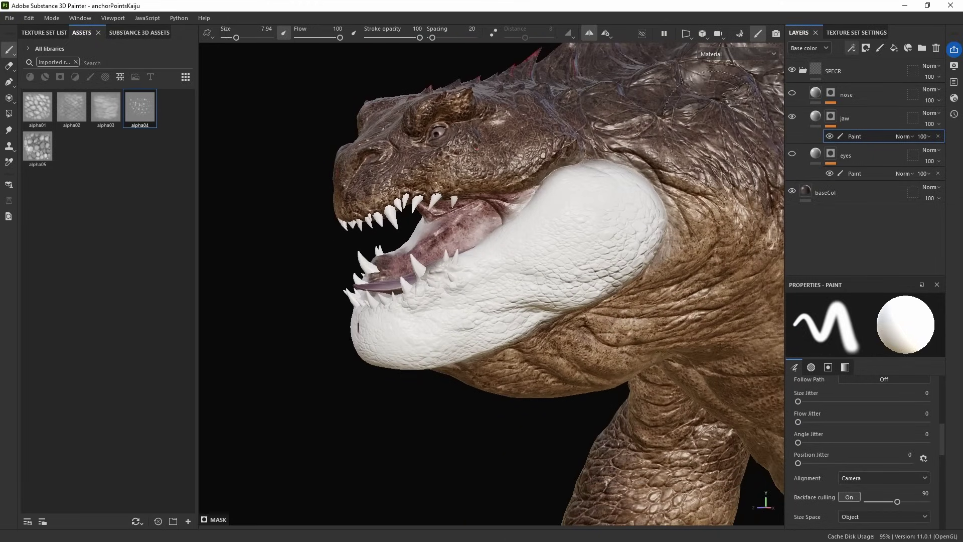
Show the nose layer and paint its mask white over the nostril and down the snout.
{"action": "left_click", "coordinate": [792, 93]}
{"action": "left_click", "coordinate": [836, 96]}
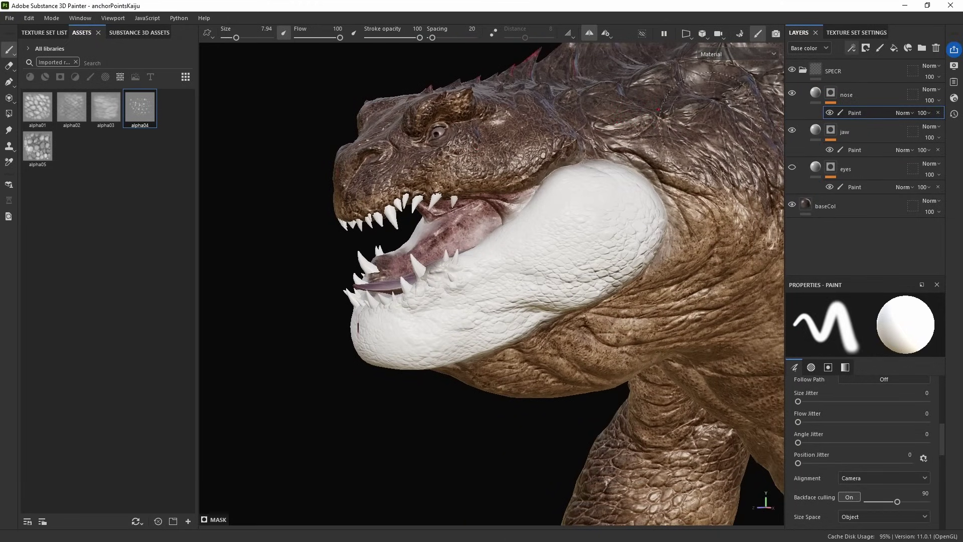
{"action": "left_click_drag", "start_coordinate": [391, 225], "coordinate": [447, 237], "text": "alt"}
{"action": "right_click_drag", "start_coordinate": [447, 236], "coordinate": [522, 216], "text": "alt"}
{"action": "right_click_drag", "start_coordinate": [548, 200], "coordinate": [510, 200], "text": "ctrl"}
{"action": "mouse_move", "coordinate": [510, 193]}
{"action": "left_mouse_down"}
{"action": "mouse_move", "coordinate": [532, 162]}
{"action": "mouse_move", "coordinate": [449, 238]}
{"action": "mouse_move", "coordinate": [443, 279]}
{"action": "left_mouse_up"}
{"action": "right_click_drag", "start_coordinate": [575, 251], "coordinate": [386, 190], "text": "alt"}
{"action": "left_click_drag", "start_coordinate": [577, 186], "coordinate": [626, 211], "text": "alt"}
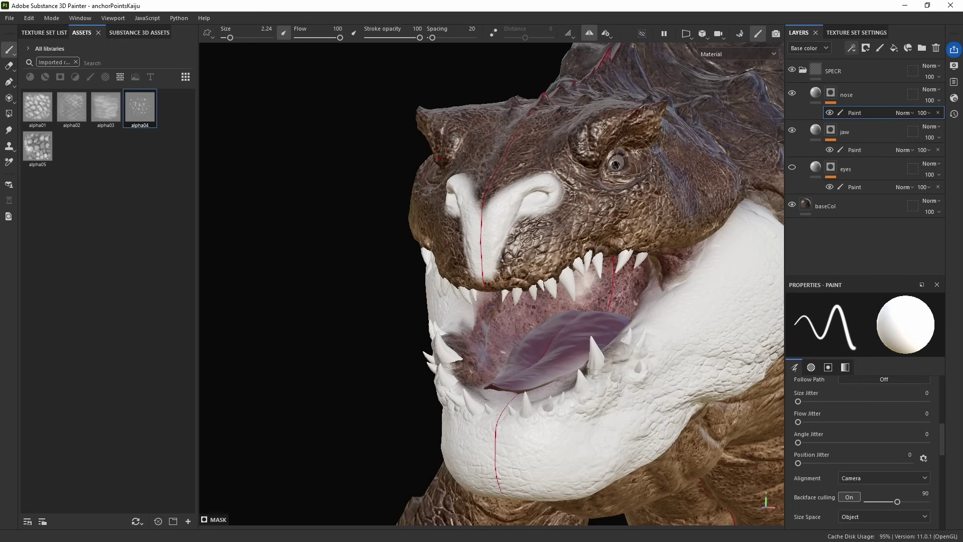
Add anchor points eyes mask, jaw mask and nose mask to the three layers' masks.
{"action": "left_click_drag", "start_coordinate": [651, 179], "coordinate": [626, 191], "text": "alt"}
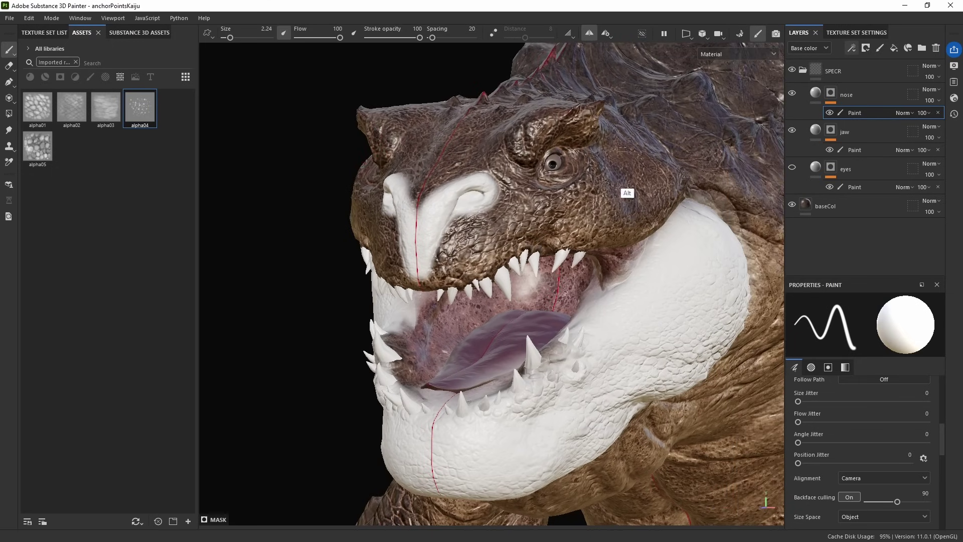
{"action": "left_click", "coordinate": [860, 186]}
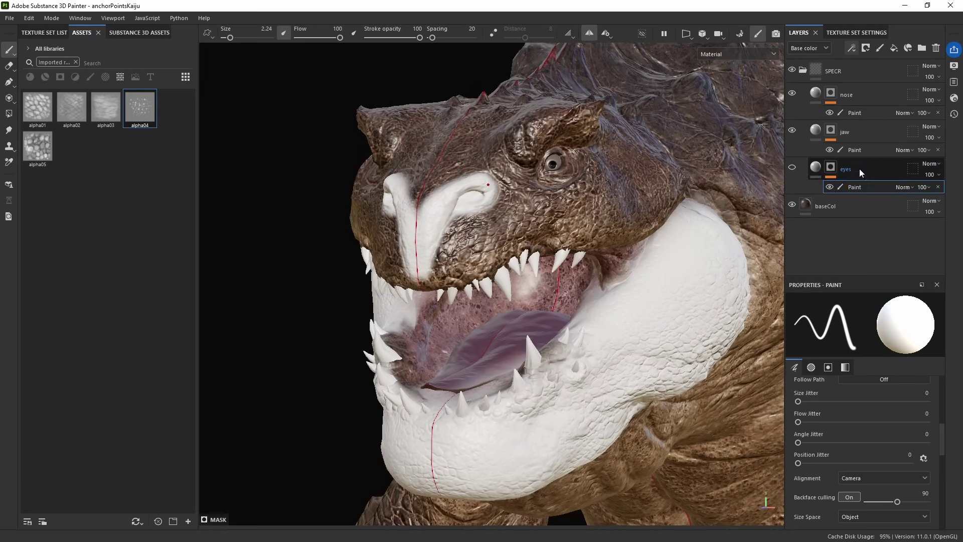
{"action": "left_click", "coordinate": [851, 48]}
{"action": "left_click", "coordinate": [874, 140]}
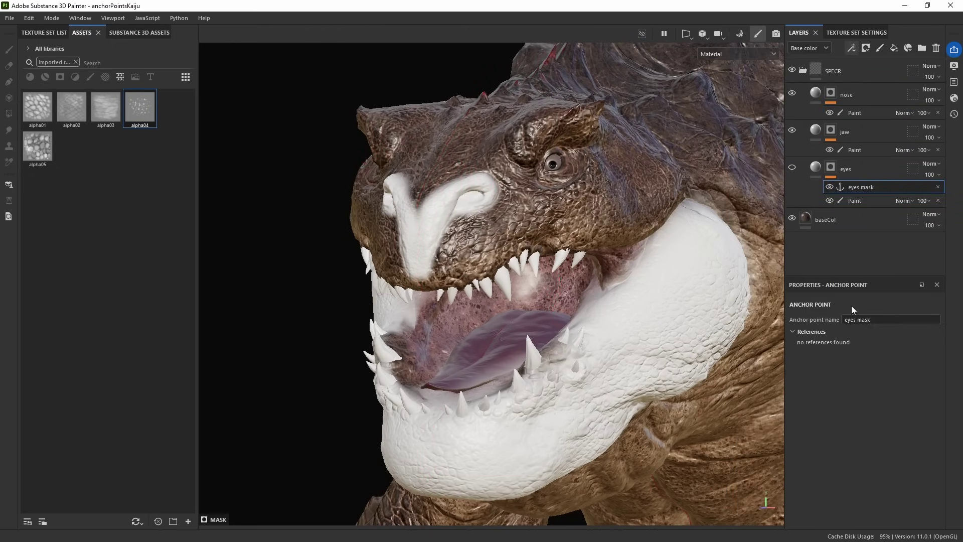
{"action": "left_click", "coordinate": [853, 150]}
{"action": "left_click", "coordinate": [851, 48]}
{"action": "left_click", "coordinate": [880, 146]}
{"action": "left_click", "coordinate": [852, 113]}
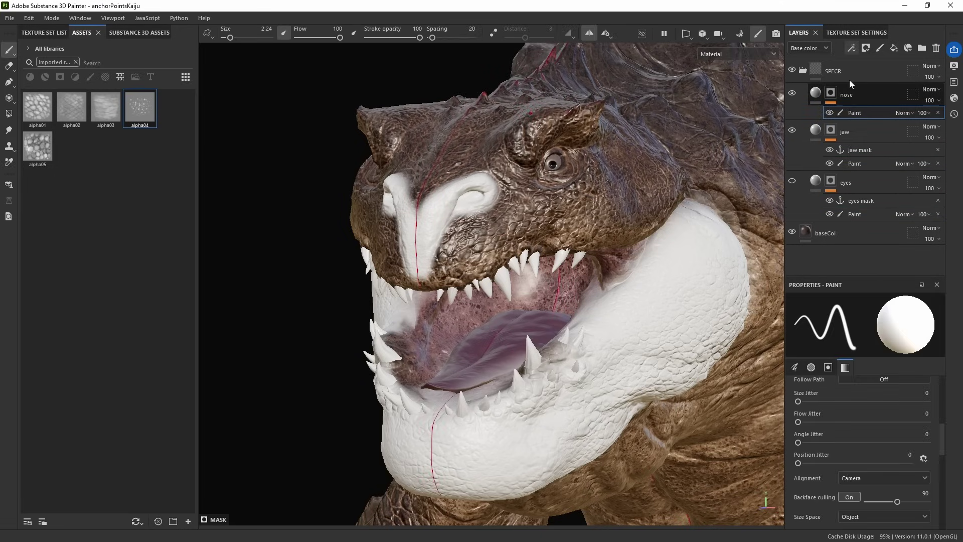
{"action": "left_click", "coordinate": [851, 47]}
{"action": "left_click", "coordinate": [874, 146]}
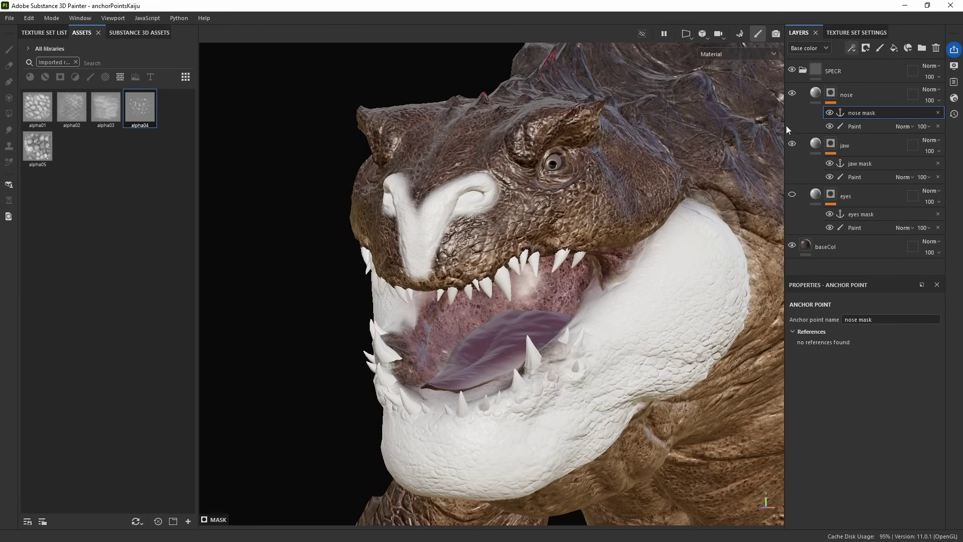
{"action": "left_click", "coordinate": [818, 67]}
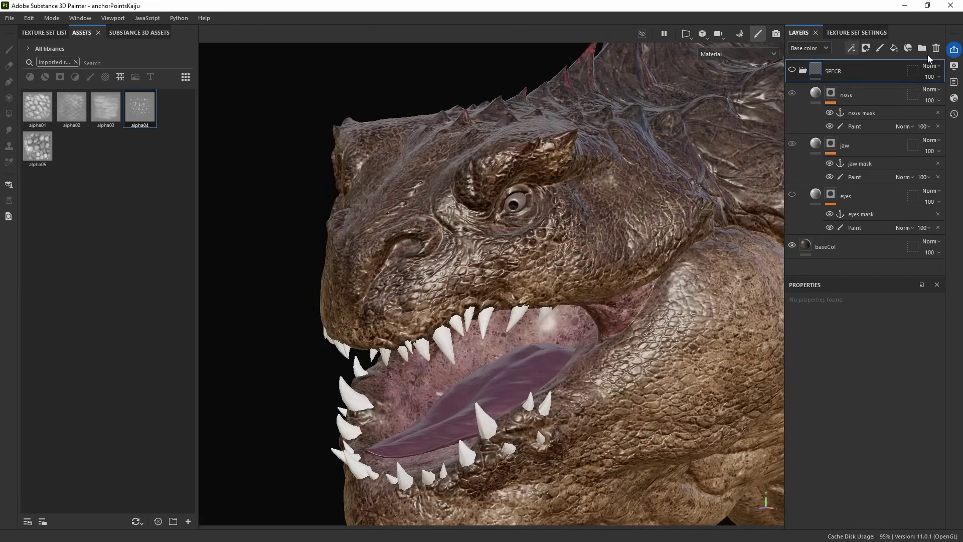
Add a folder named ROUGH holding a new fill layer, and collapse the SPECR folder.
{"action": "left_click", "coordinate": [922, 48]}
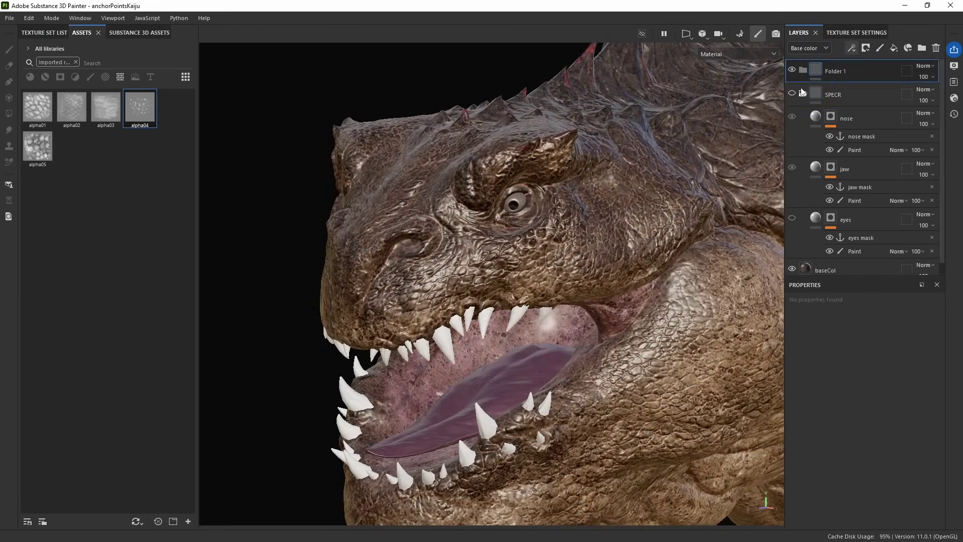
{"action": "double_click", "coordinate": [834, 71]}
{"action": "type", "text": "ROUGH"}
{"action": "key", "text": "Return"}
{"action": "left_click", "coordinate": [893, 48]}
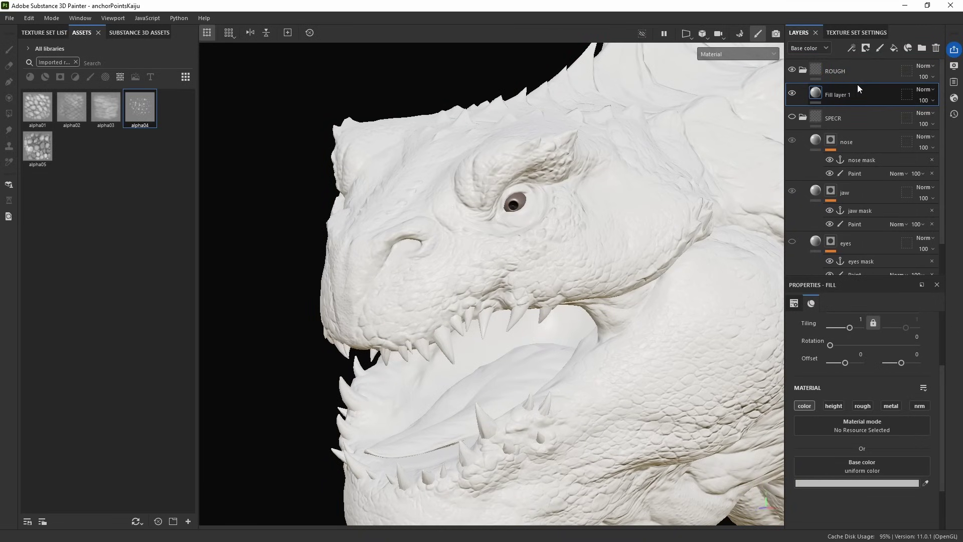
{"action": "left_click", "coordinate": [803, 119]}
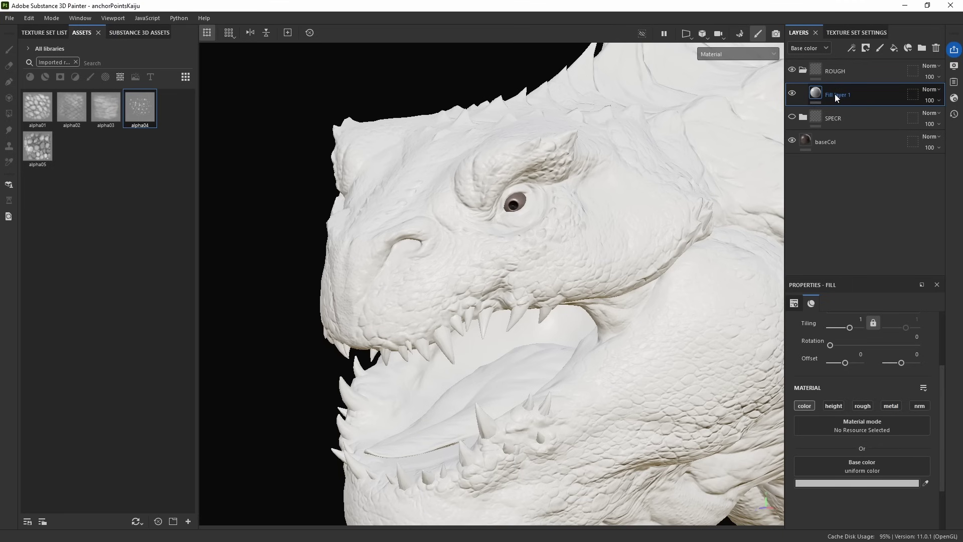
Make Fill layer 1 affect roughness, with uniform roughness around 0.5.
{"action": "left_click", "coordinate": [862, 406]}
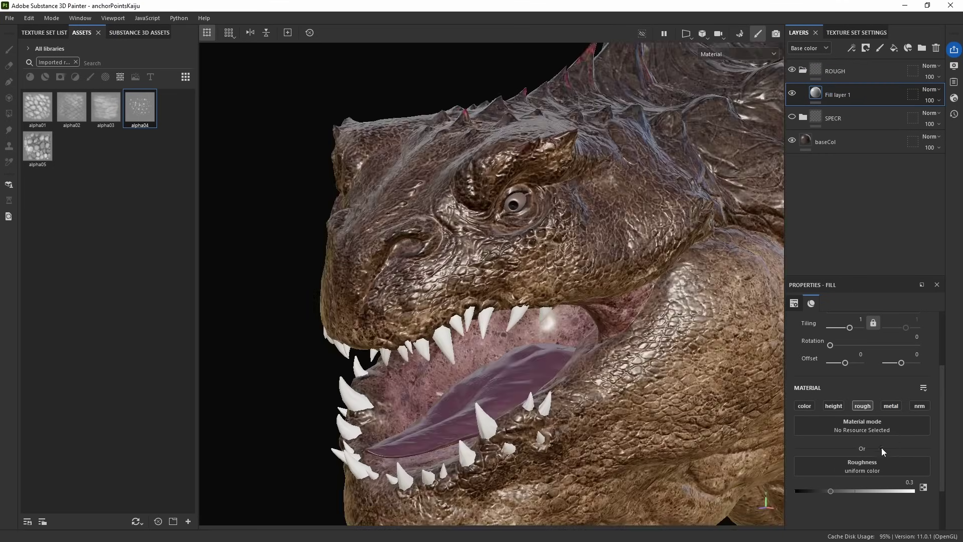
{"action": "left_click", "coordinate": [853, 492]}
{"action": "left_click_drag", "start_coordinate": [853, 493], "coordinate": [854, 493]}
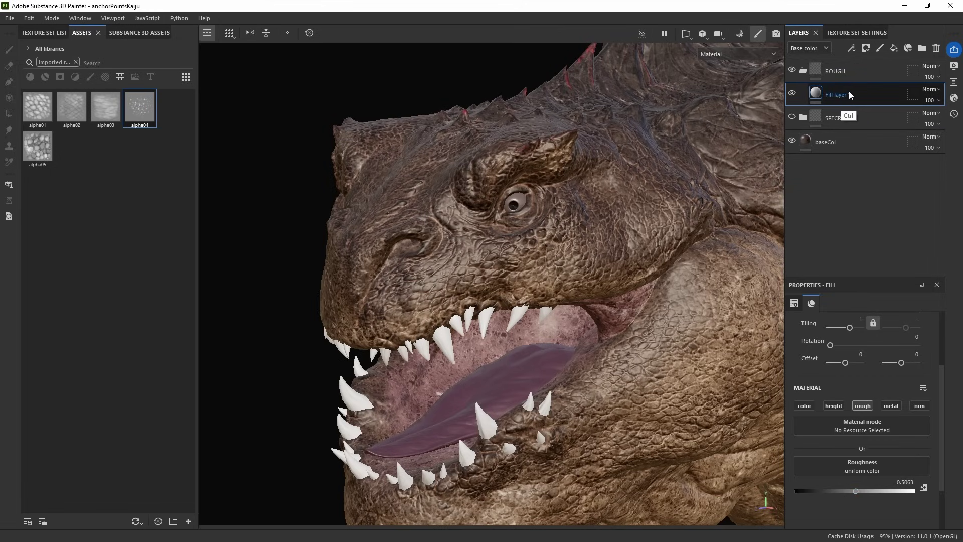
Duplicate it as Fill layer 2, mask it with the eyes mask anchor, and lower roughness to about 0.19.
{"action": "key", "text": "ctrl+d"}
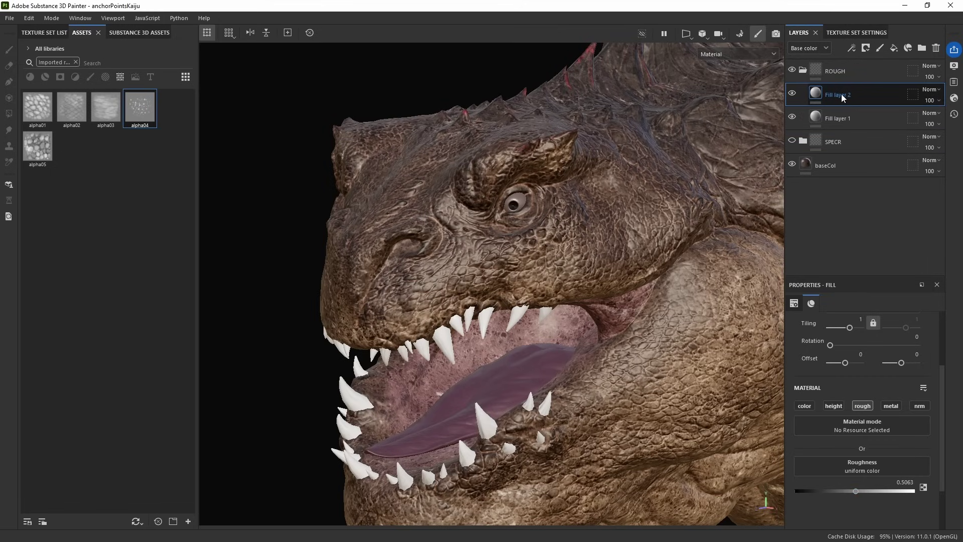
{"action": "right_click", "coordinate": [842, 93]}
{"action": "left_click", "coordinate": [853, 23]}
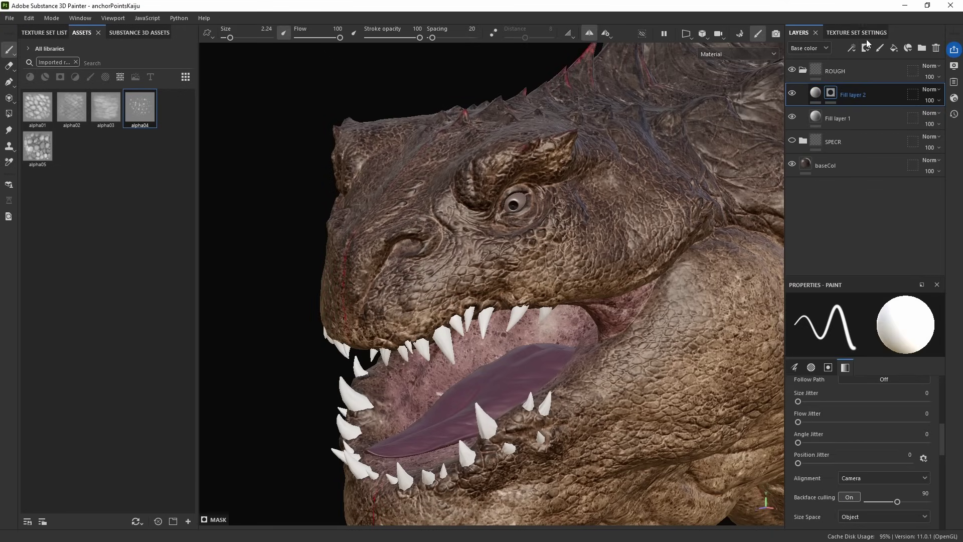
{"action": "left_click", "coordinate": [852, 47]}
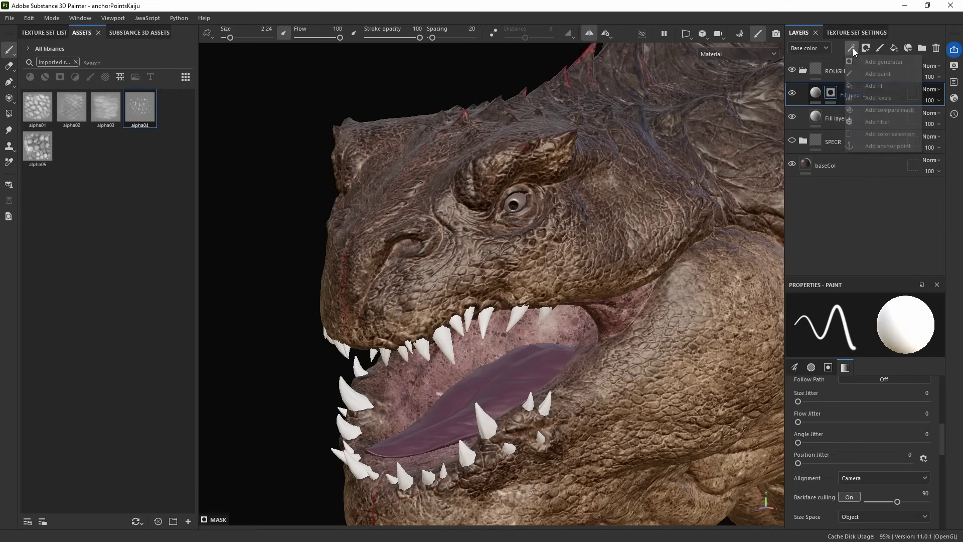
{"action": "left_click", "coordinate": [879, 91]}
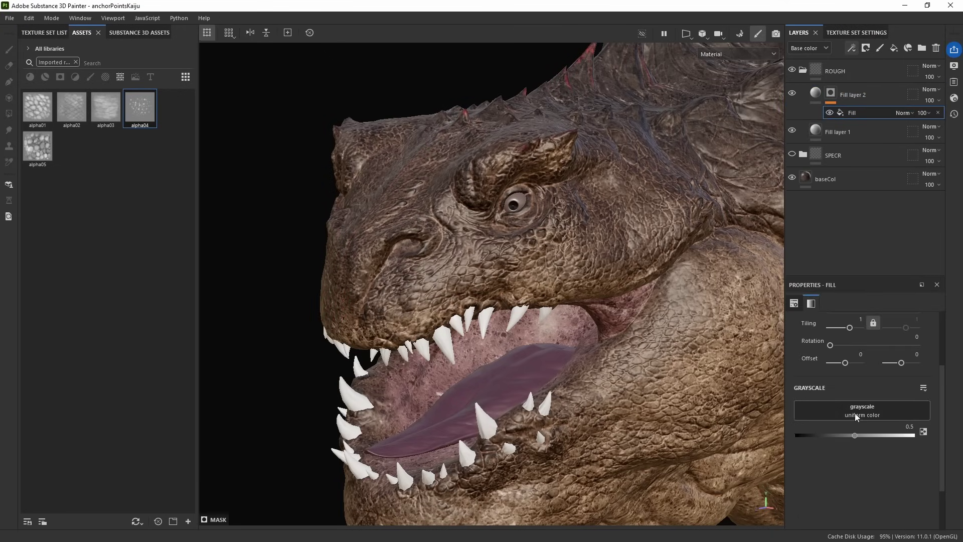
{"action": "left_click", "coordinate": [854, 410]}
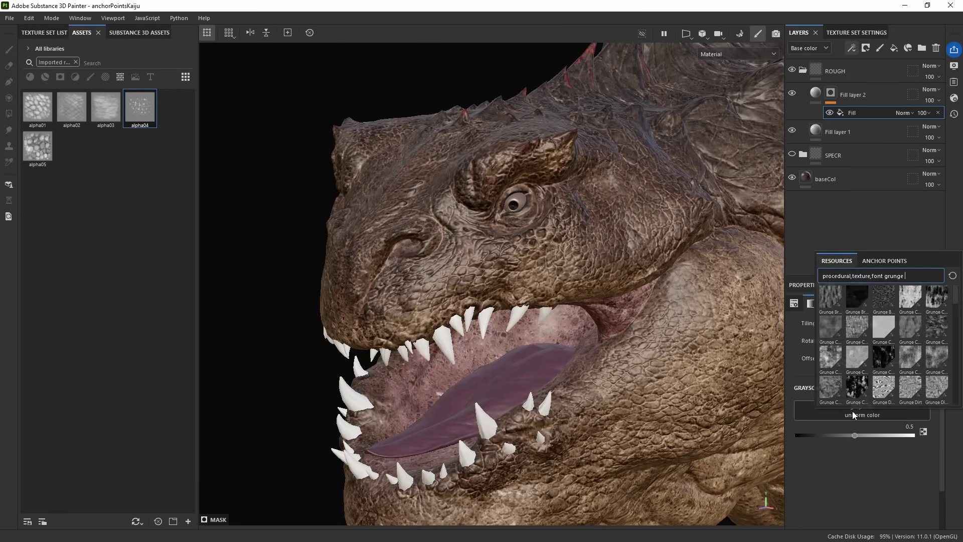
{"action": "left_click", "coordinate": [882, 262]}
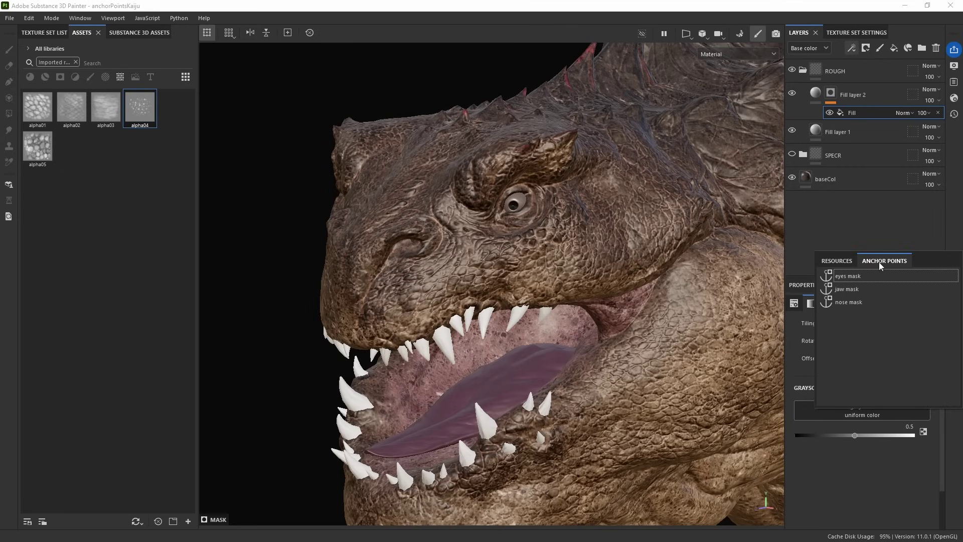
{"action": "left_click", "coordinate": [851, 277]}
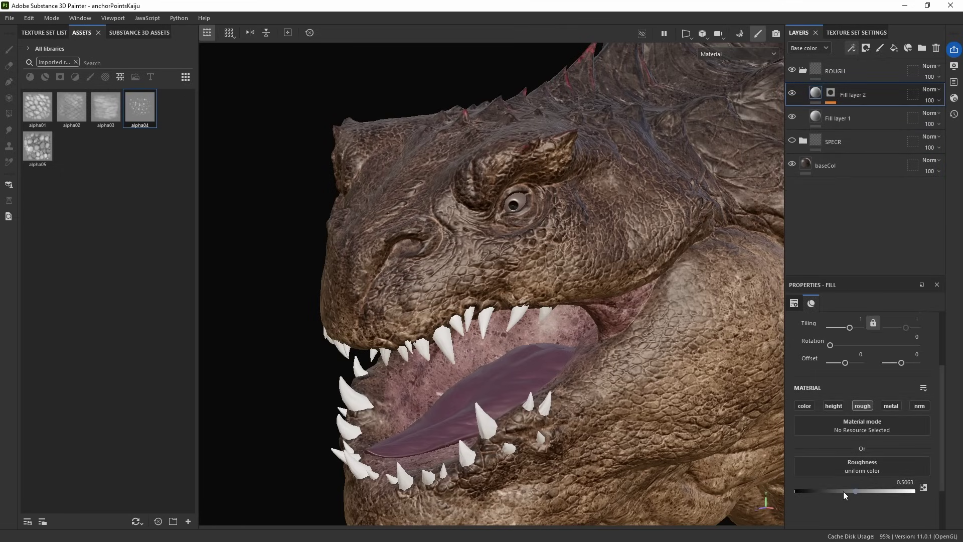
{"action": "left_click_drag", "start_coordinate": [850, 489], "coordinate": [924, 486]}
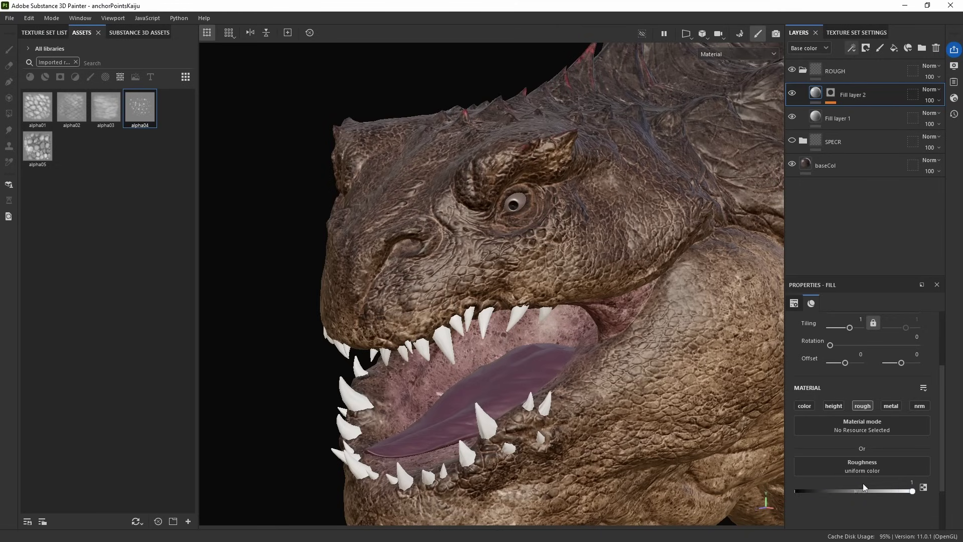
{"action": "left_click_drag", "start_coordinate": [863, 489], "coordinate": [817, 488]}
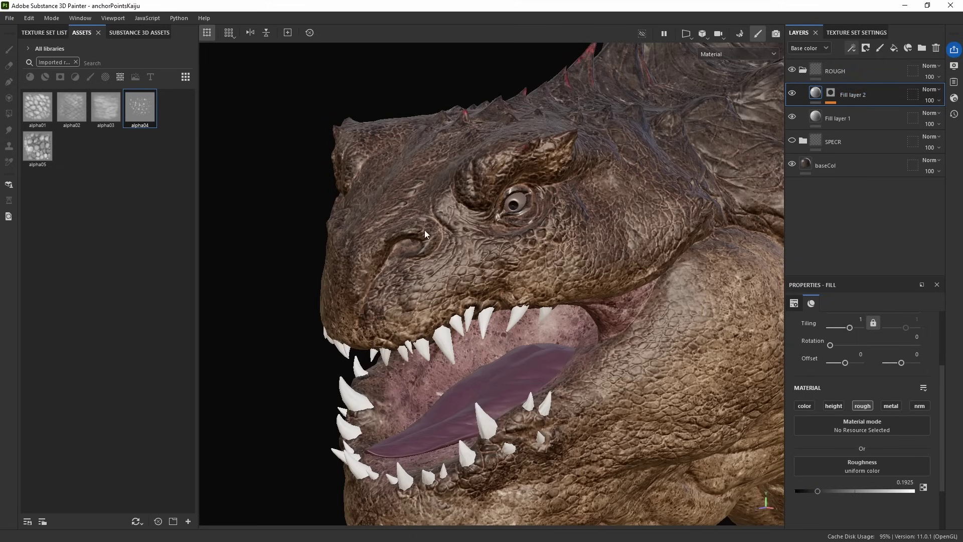
Duplicate the glossy fill twice and point Fill layer 3's mask fill at the jaw mask anchor.
{"action": "key", "text": "ctrl+d"}
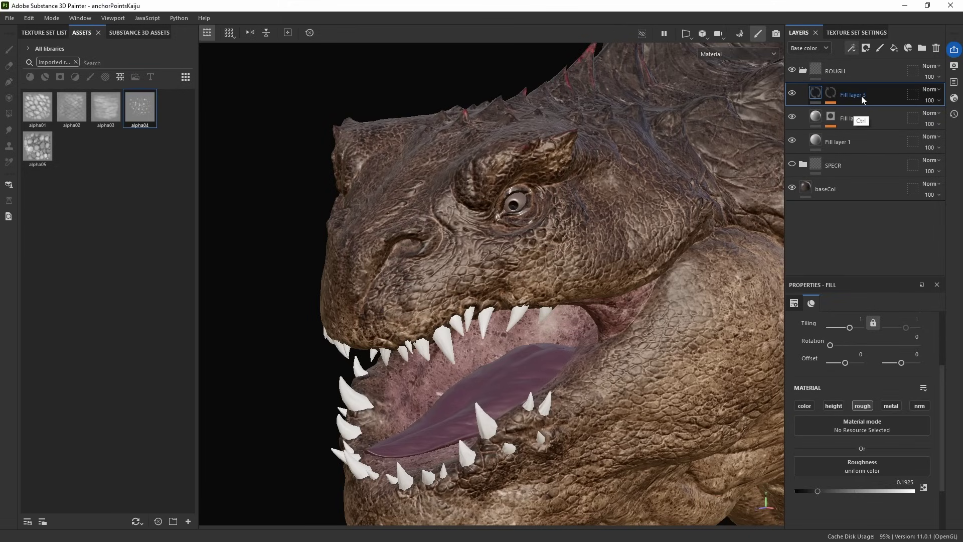
{"action": "key", "text": "ctrl+d"}
{"action": "left_click", "coordinate": [854, 120]}
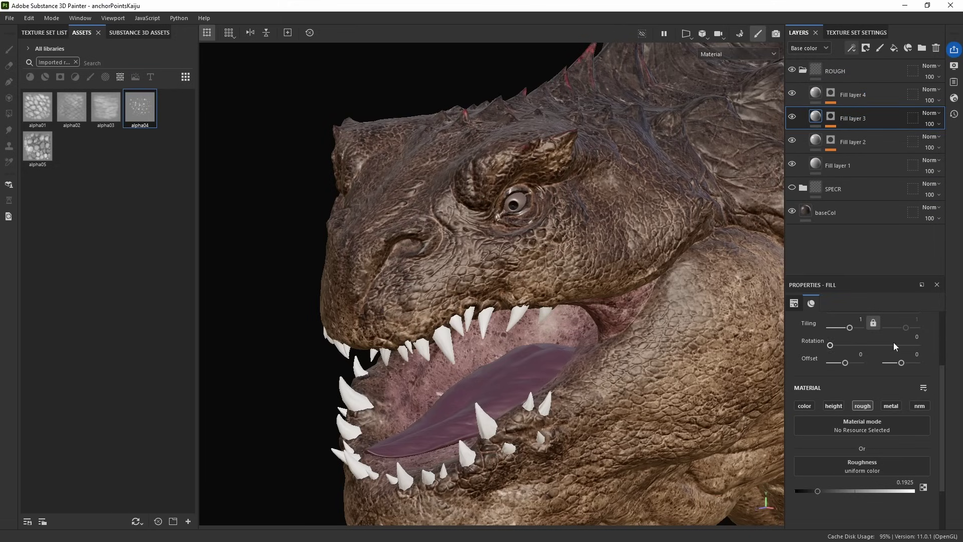
{"action": "left_click", "coordinate": [832, 117]}
{"action": "left_click", "coordinate": [857, 134]}
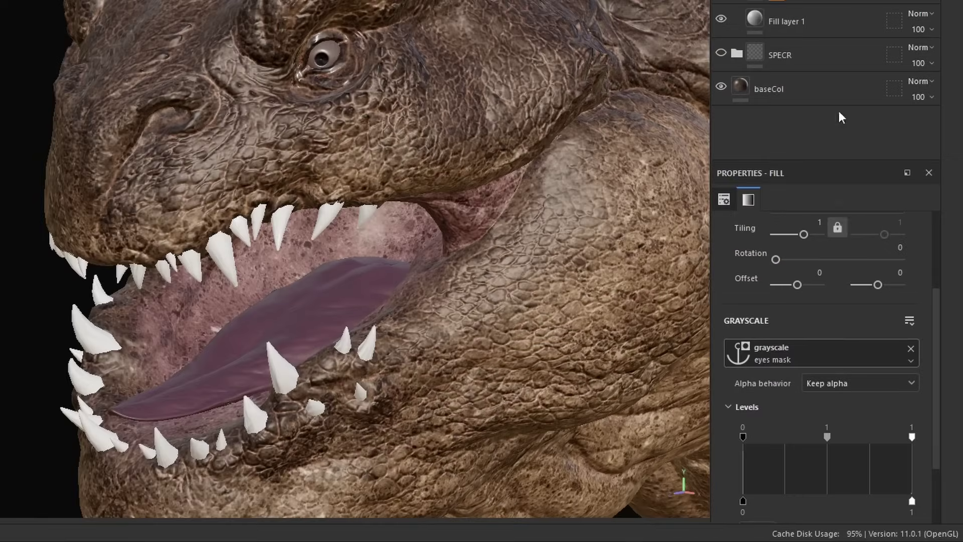
{"action": "left_click", "coordinate": [884, 359]}
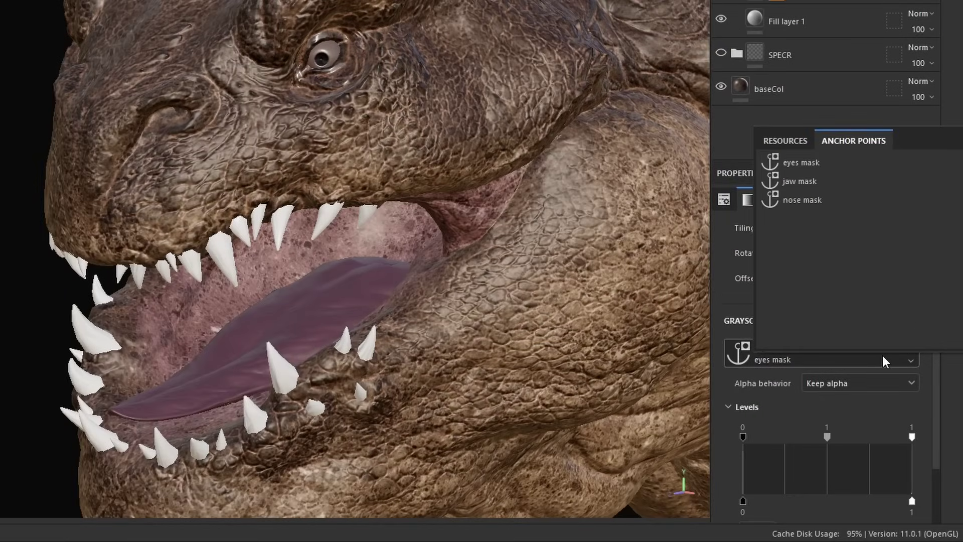
{"action": "left_click", "coordinate": [800, 182]}
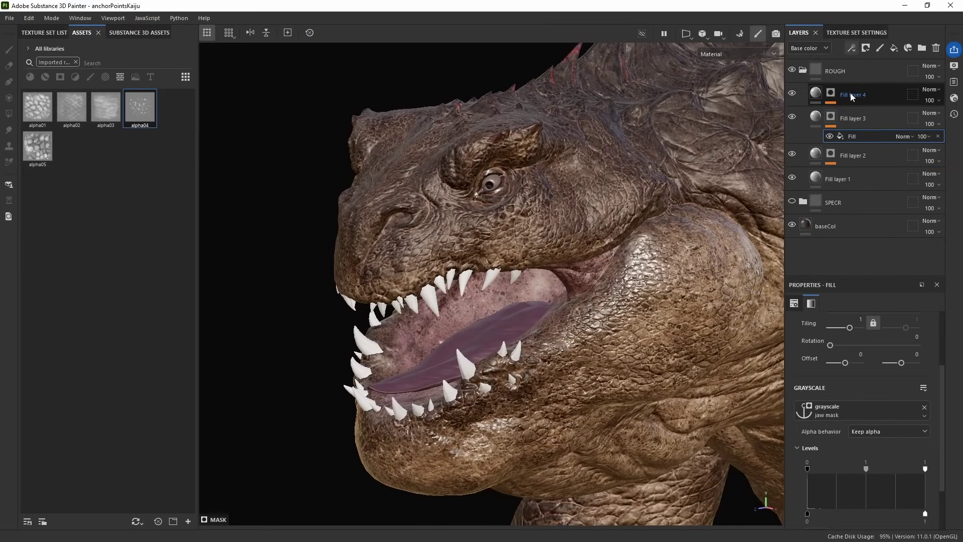
Point Fill layer 4's mask fill at the nose mask anchor and check the Roughness channel view.
{"action": "left_click", "coordinate": [851, 94]}
{"action": "left_click", "coordinate": [831, 101]}
{"action": "left_click", "coordinate": [859, 115]}
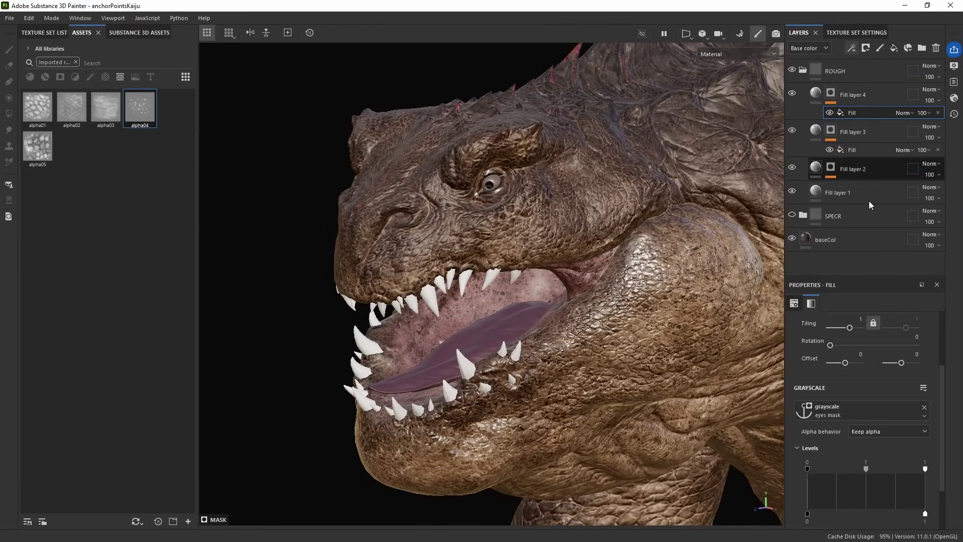
{"action": "left_click", "coordinate": [861, 415]}
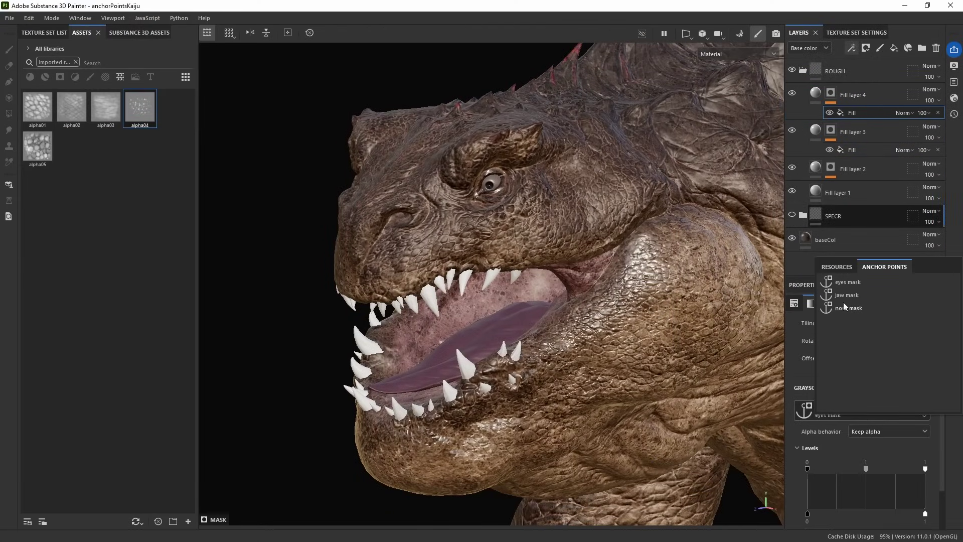
{"action": "left_click", "coordinate": [843, 306]}
{"action": "mouse_move", "coordinate": [424, 314]}
{"action": "left_mouse_down", "text": "alt"}
{"action": "mouse_move", "coordinate": [522, 295]}
{"action": "mouse_move", "coordinate": [442, 316]}
{"action": "left_mouse_up", "text": "alt"}
{"action": "key", "text": "c"}
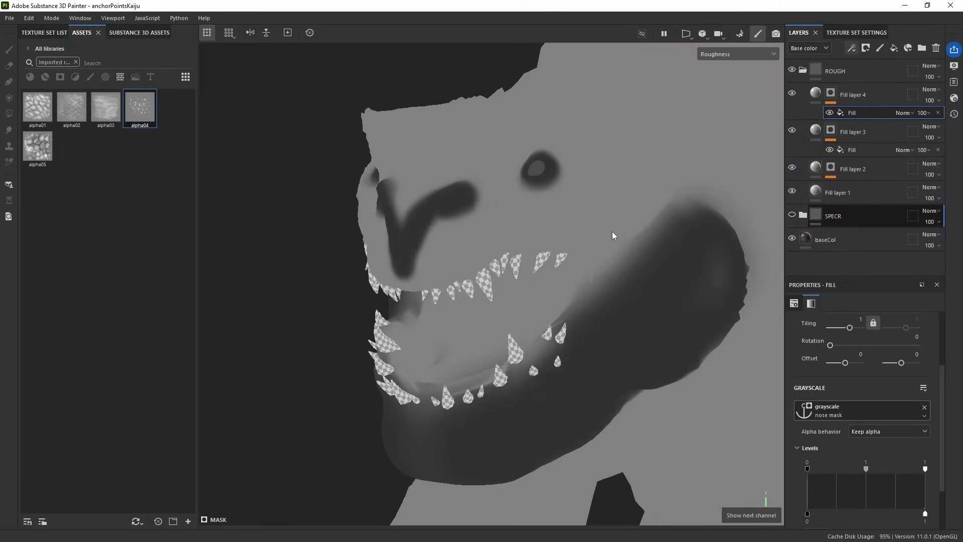
{"action": "left_click_drag", "start_coordinate": [643, 273], "coordinate": [627, 254], "text": "alt"}
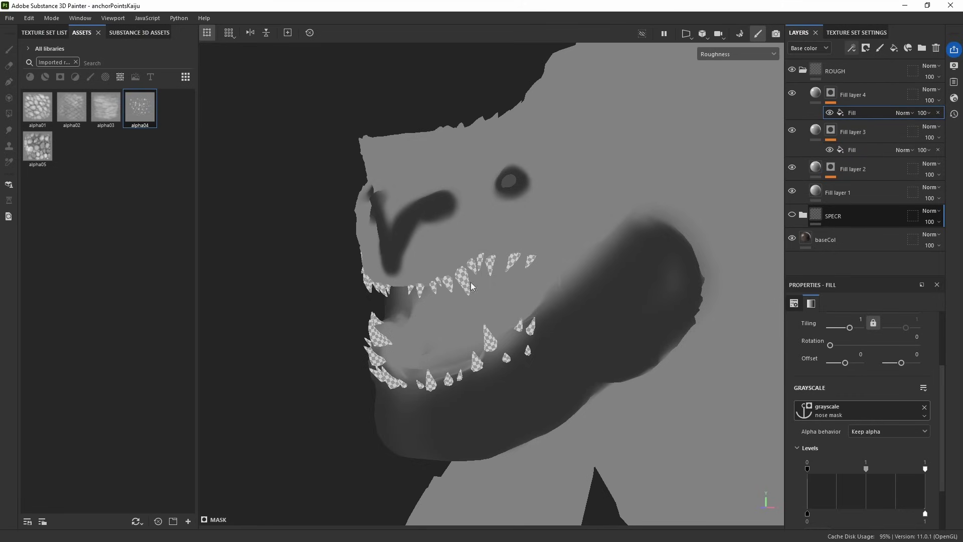
{"action": "left_click_drag", "start_coordinate": [626, 254], "coordinate": [604, 257], "text": "alt"}
Add Fill layer 5 at the top of the stack with a dark brown base colour.
{"action": "left_click", "coordinate": [802, 70]}
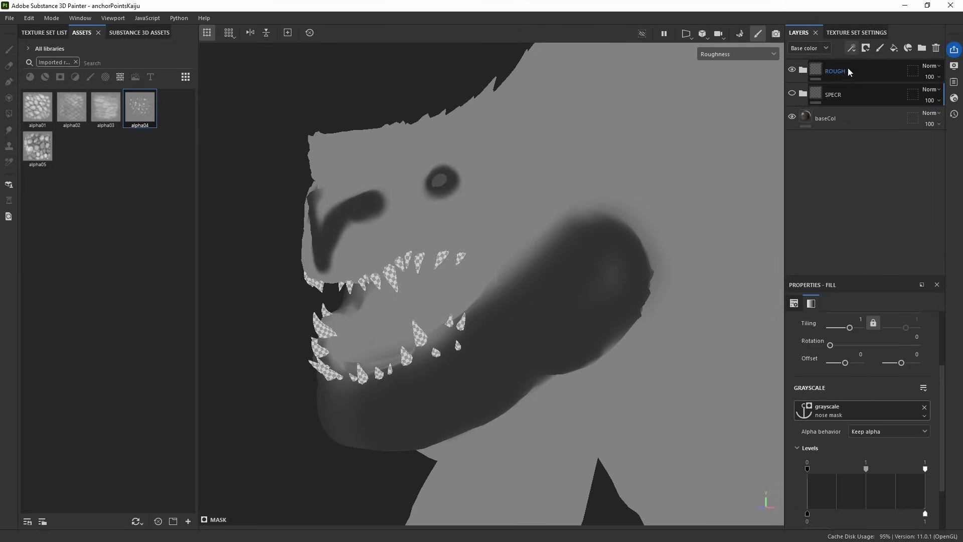
{"action": "left_click", "coordinate": [853, 71]}
{"action": "left_click", "coordinate": [895, 48]}
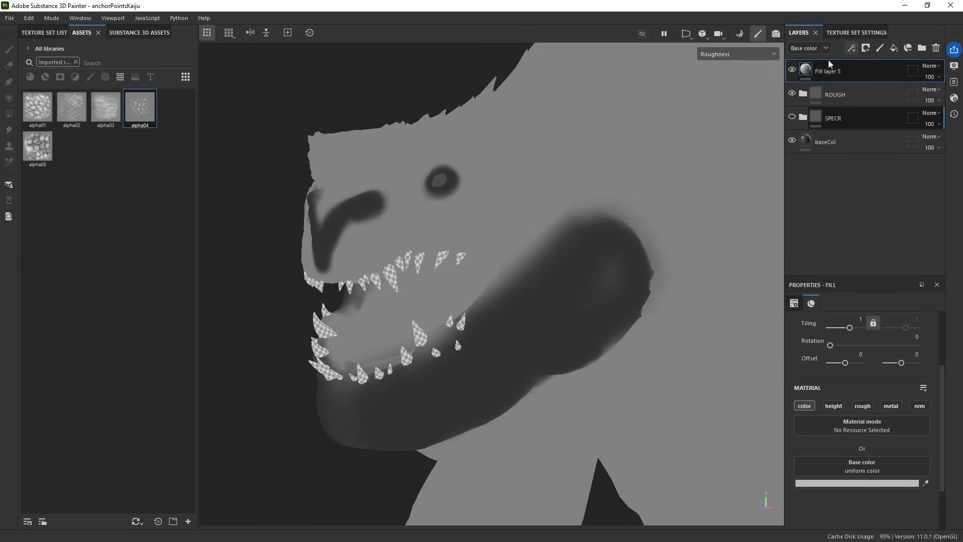
{"action": "key", "text": "m"}
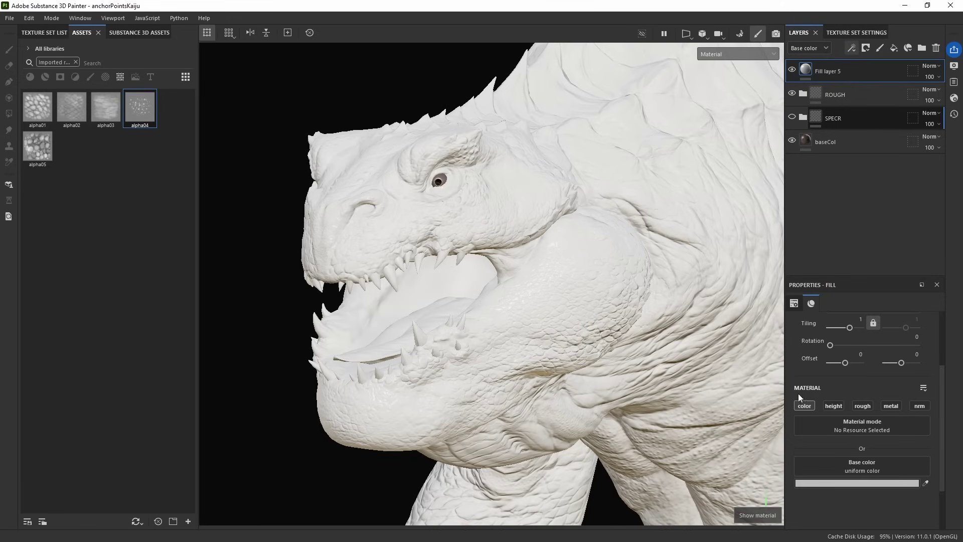
{"action": "left_click", "coordinate": [821, 483]}
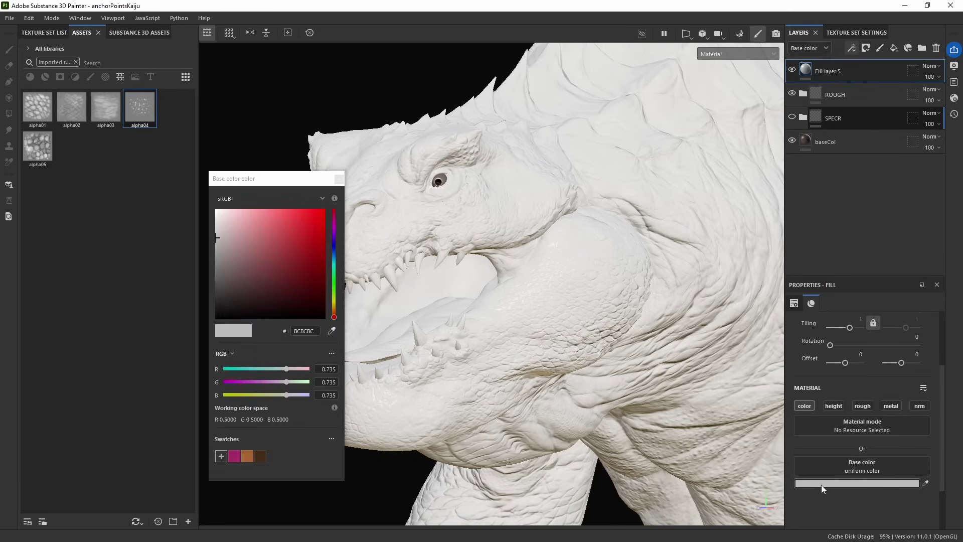
{"action": "left_click", "coordinate": [291, 297]}
{"action": "left_click", "coordinate": [334, 312]}
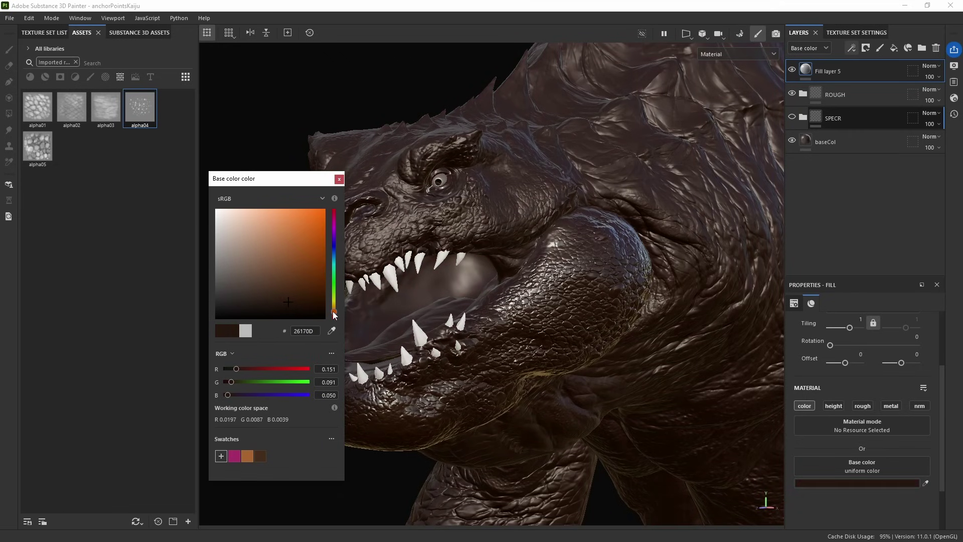
{"action": "left_click", "coordinate": [340, 179]}
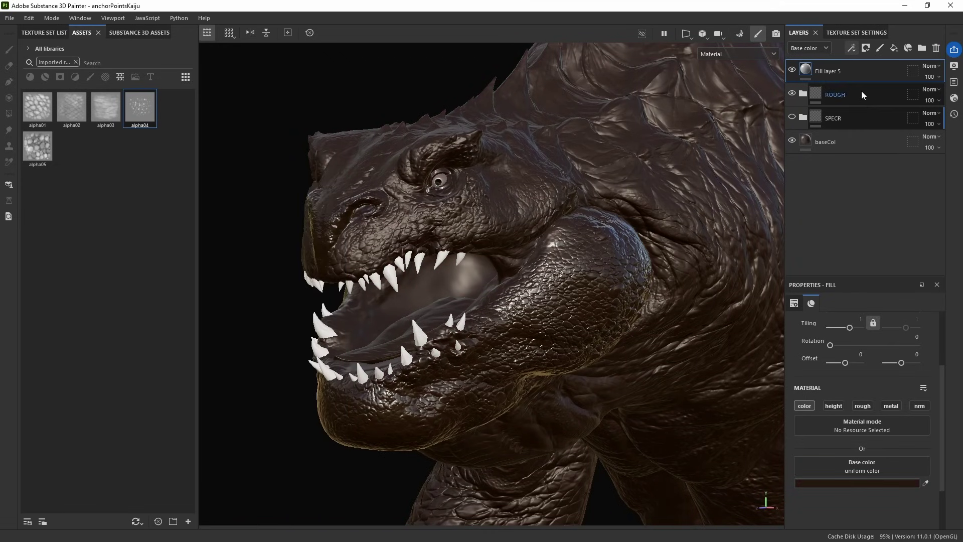
Give Fill layer 5 a black mask whose fill uses the jaw mask anchor.
{"action": "right_click", "coordinate": [829, 68]}
{"action": "left_click", "coordinate": [864, 87]}
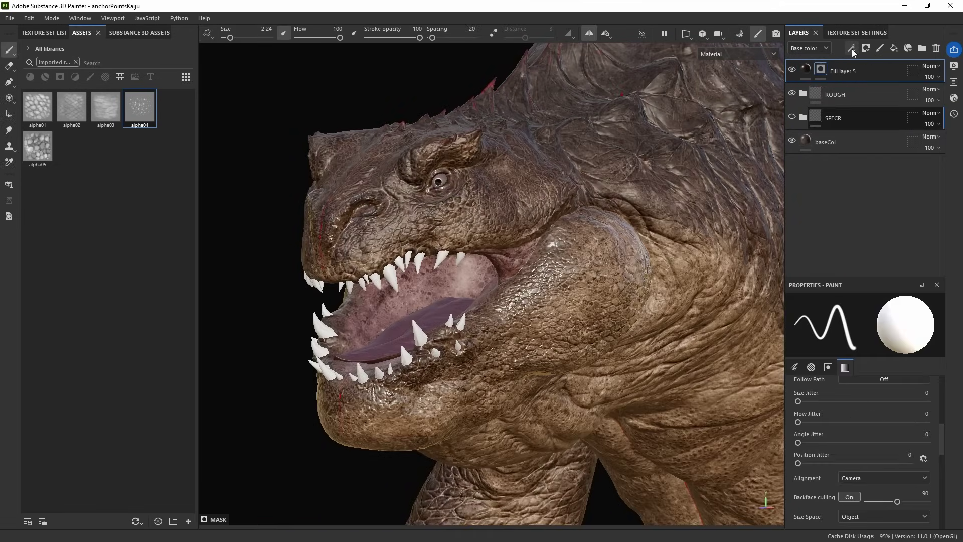
{"action": "left_click", "coordinate": [851, 48]}
{"action": "left_click", "coordinate": [877, 87]}
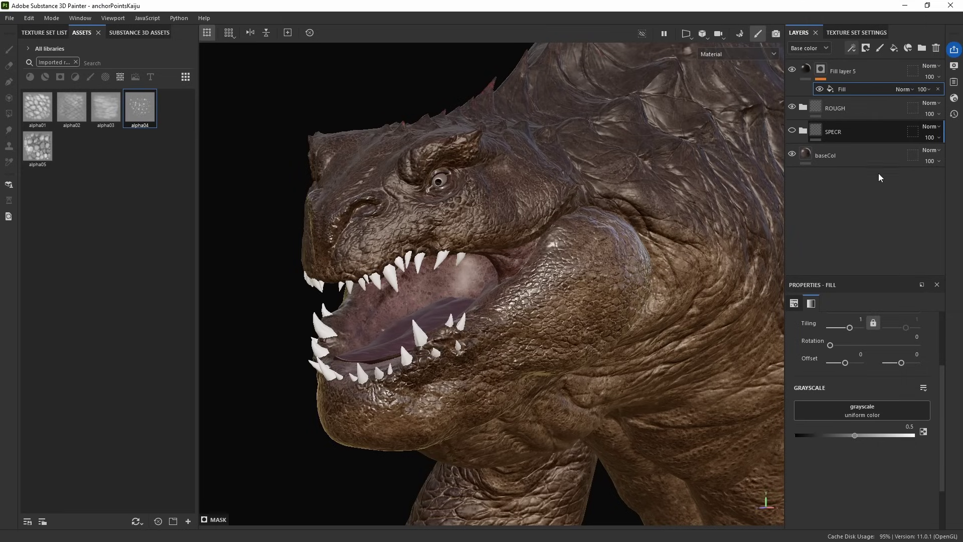
{"action": "left_click", "coordinate": [859, 410]}
{"action": "left_click", "coordinate": [884, 264]}
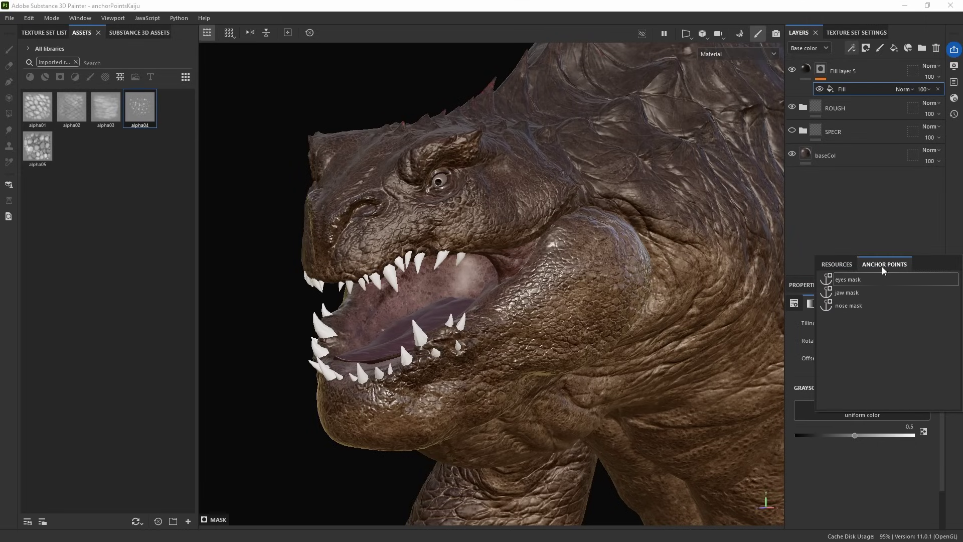
{"action": "left_click", "coordinate": [847, 293]}
{"action": "left_click_drag", "start_coordinate": [594, 325], "coordinate": [645, 262], "text": "alt"}
Set Fill layer 5 to Overlay blending at 54 opacity.
{"action": "left_click", "coordinate": [852, 71]}
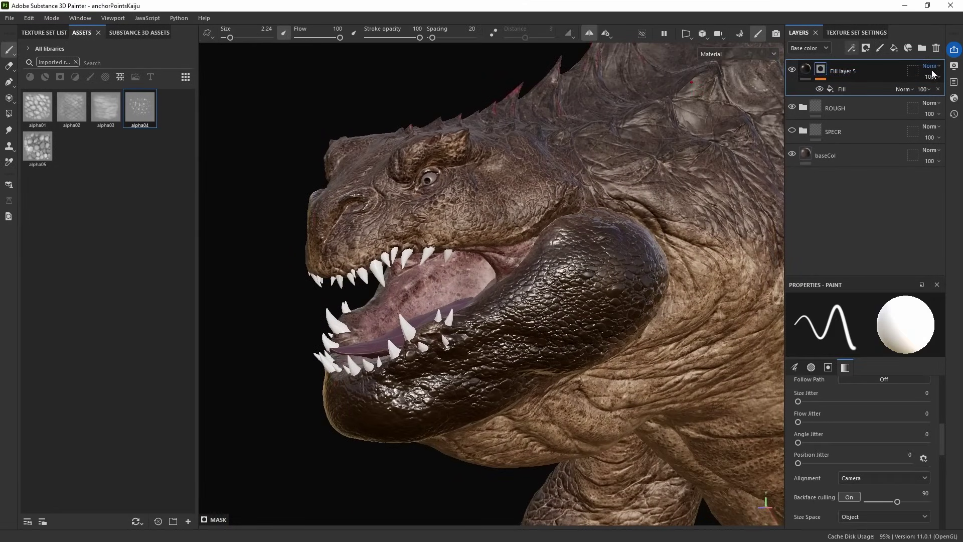
{"action": "left_click", "coordinate": [931, 66]}
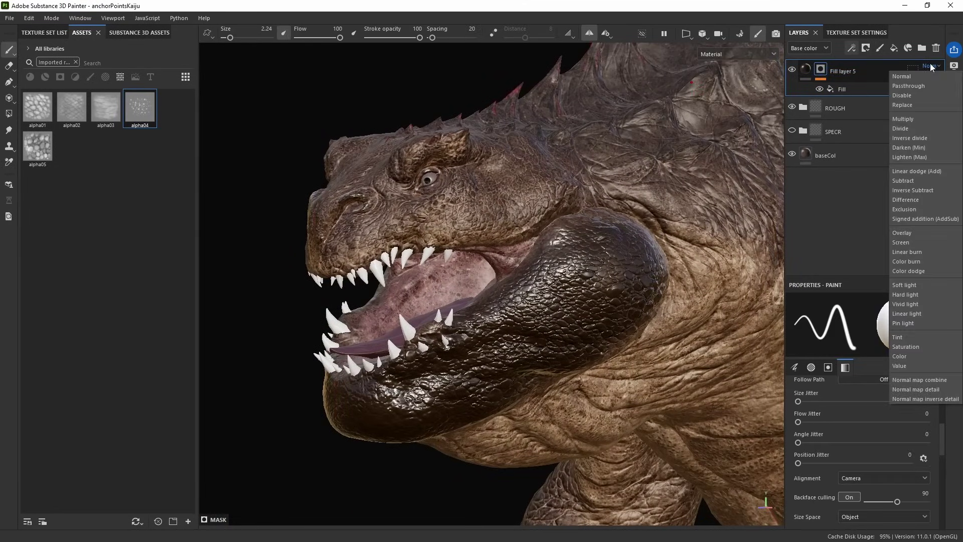
{"action": "left_click", "coordinate": [910, 234]}
{"action": "left_click_drag", "start_coordinate": [615, 267], "coordinate": [581, 261], "text": "alt"}
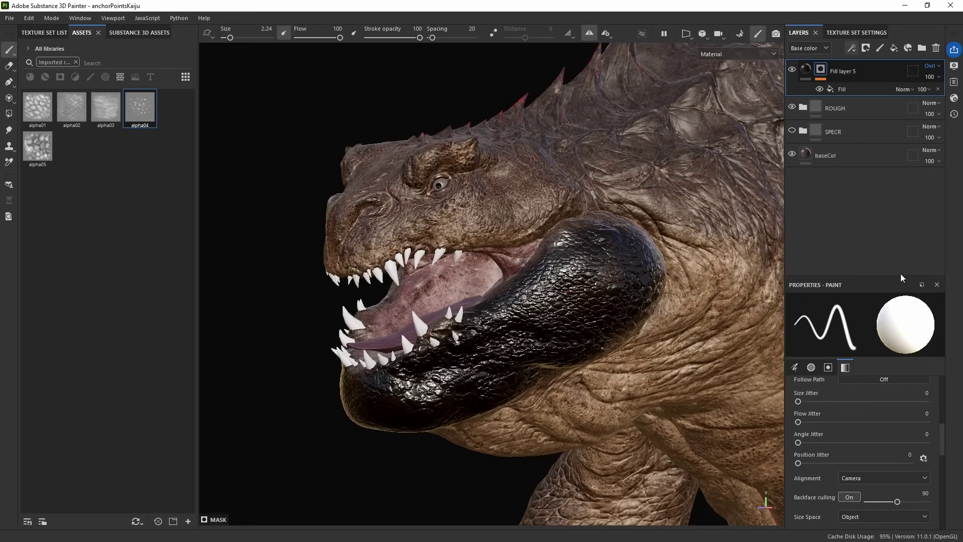
{"action": "left_click", "coordinate": [938, 77]}
{"action": "left_click_drag", "start_coordinate": [954, 94], "coordinate": [928, 95]}
{"action": "left_click_drag", "start_coordinate": [568, 290], "coordinate": [597, 259], "text": "alt"}
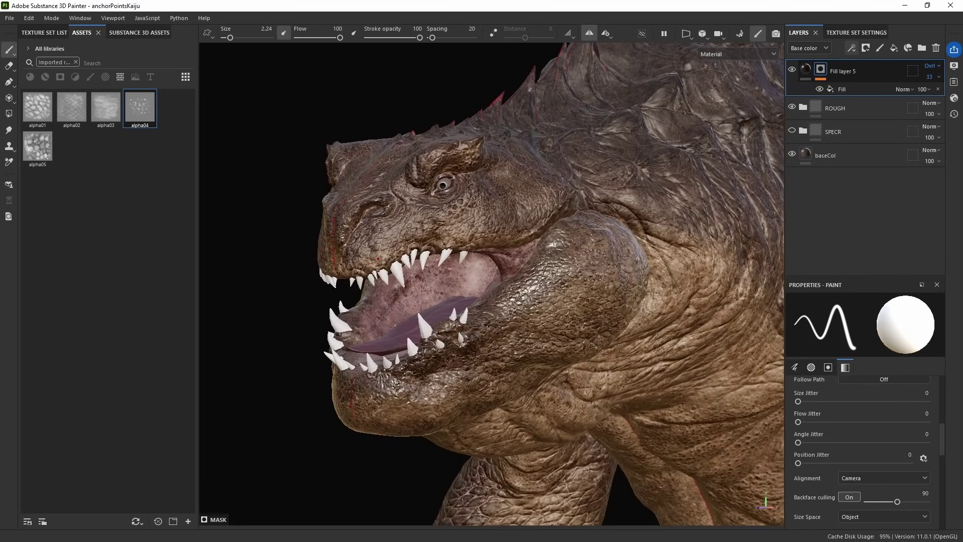
{"action": "left_click", "coordinate": [939, 76]}
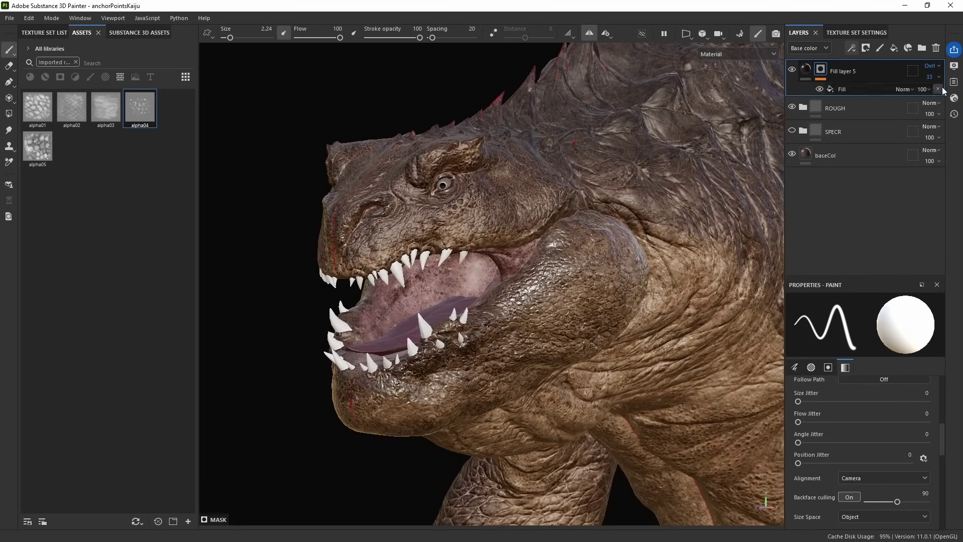
{"action": "left_click_drag", "start_coordinate": [930, 96], "coordinate": [937, 95]}
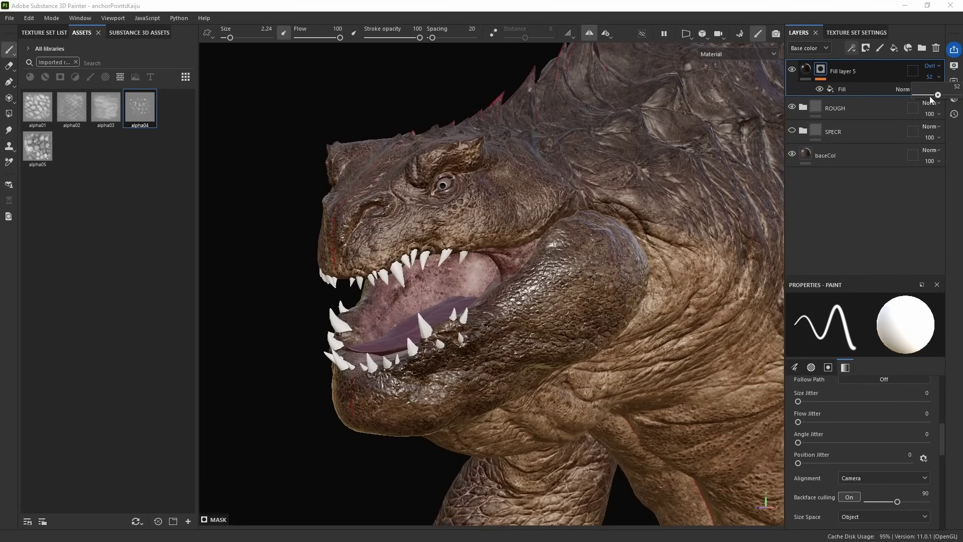
{"action": "left_click_drag", "start_coordinate": [687, 222], "coordinate": [692, 196], "text": "alt"}
In SPECR's nose mask, erase the white below the nostrils while keeping the nostril patch.
{"action": "left_click", "coordinate": [803, 108]}
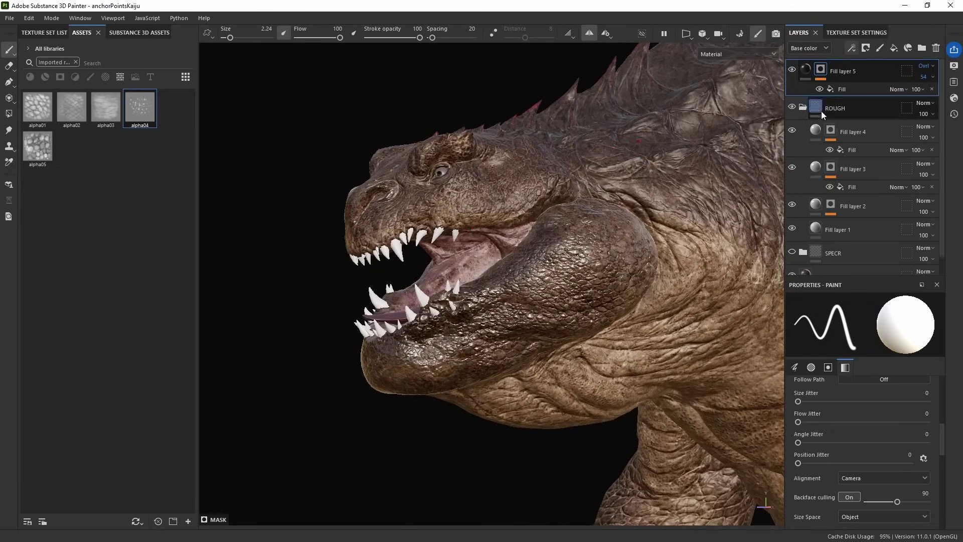
{"action": "left_click", "coordinate": [803, 107]}
{"action": "left_click", "coordinate": [801, 133]}
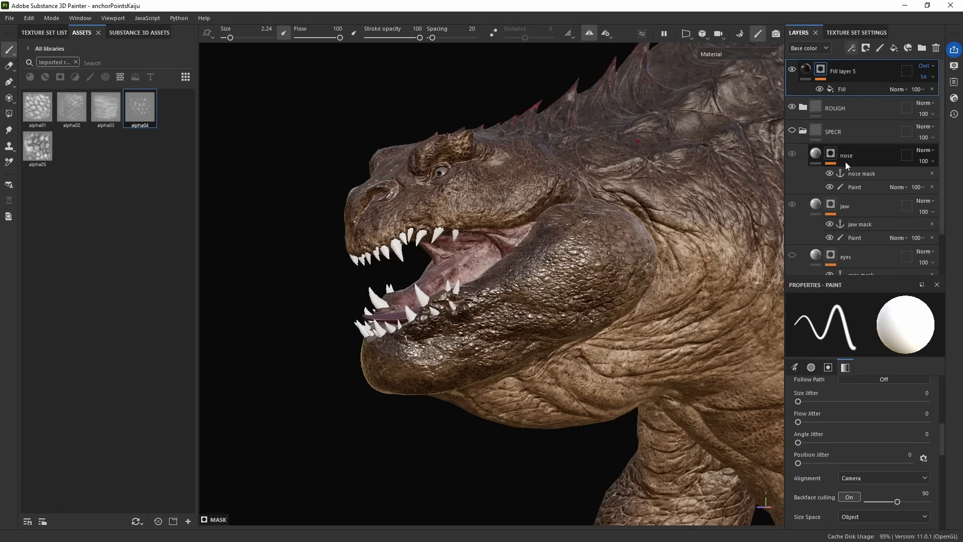
{"action": "left_click", "coordinate": [842, 189]}
{"action": "left_click_drag", "start_coordinate": [432, 234], "coordinate": [531, 239], "text": "alt"}
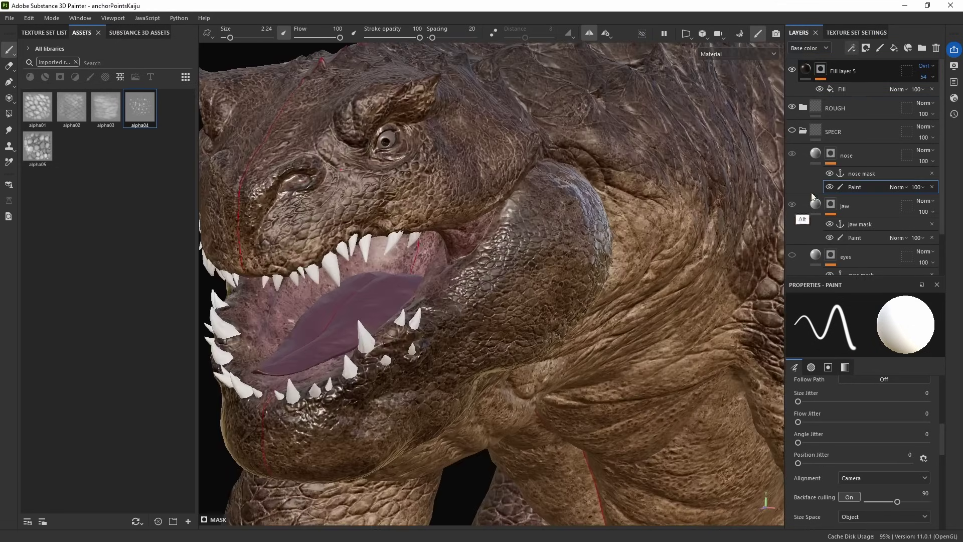
{"action": "left_click", "coordinate": [792, 131]}
{"action": "mouse_move", "coordinate": [672, 163]}
{"action": "left_mouse_down", "text": "alt"}
{"action": "mouse_move", "coordinate": [522, 253]}
{"action": "mouse_move", "coordinate": [476, 225]}
{"action": "left_mouse_up", "text": "alt"}
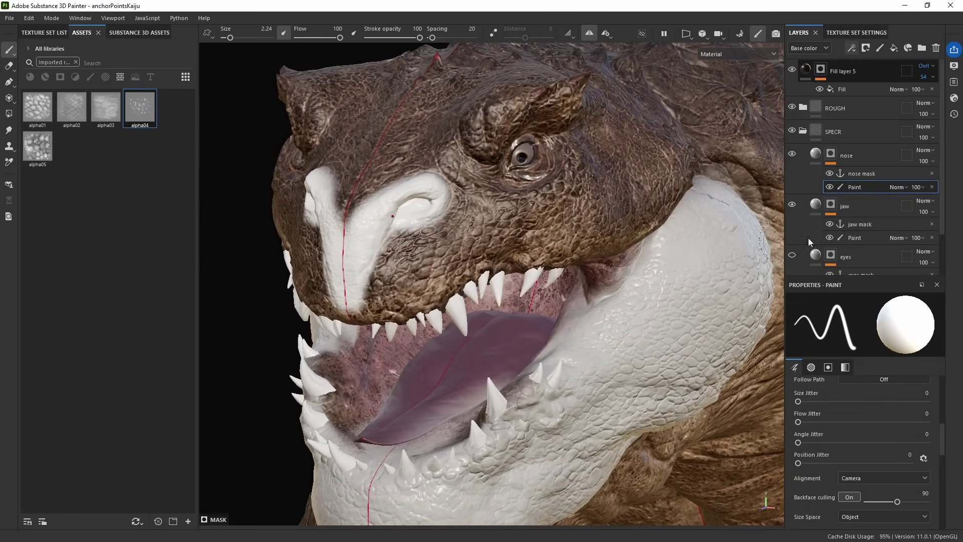
{"action": "right_click_drag", "start_coordinate": [426, 203], "coordinate": [419, 204], "text": "ctrl"}
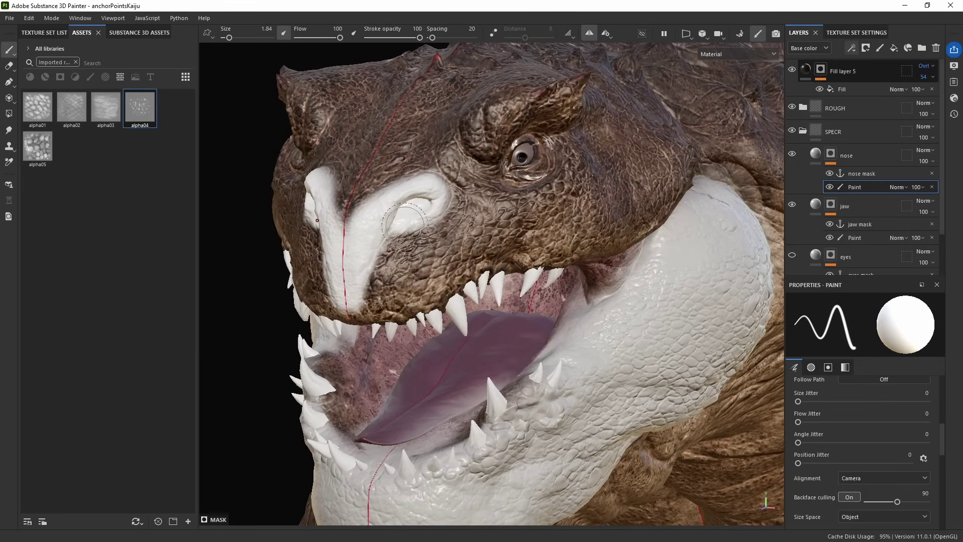
{"action": "key", "text": "x"}
{"action": "left_click_drag", "start_coordinate": [440, 235], "coordinate": [401, 249]}
{"action": "key", "text": "x"}
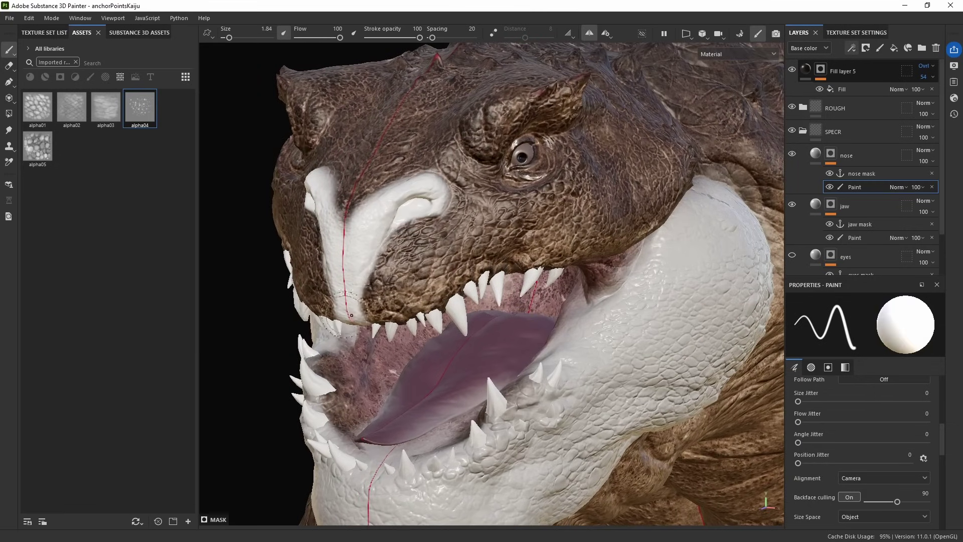
{"action": "left_click_drag", "start_coordinate": [401, 203], "coordinate": [419, 189]}
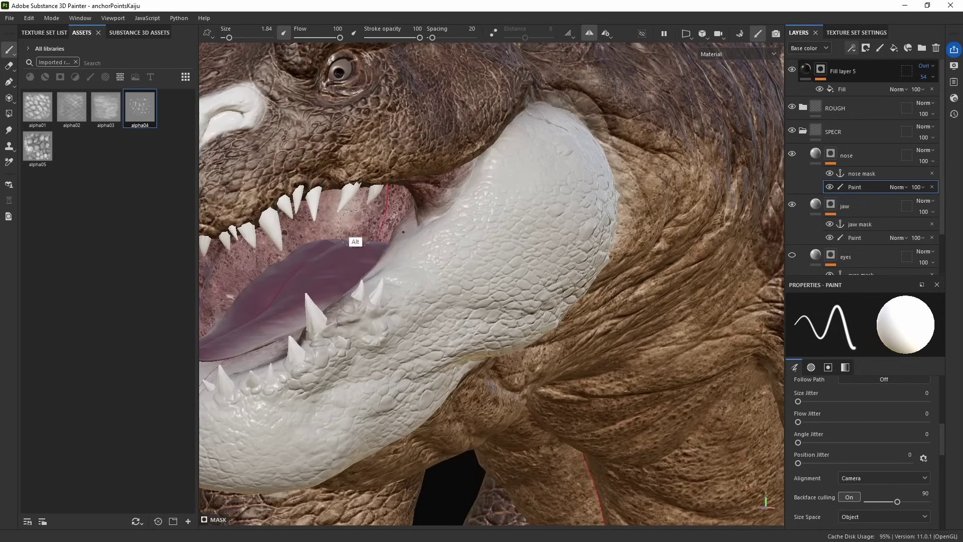
Erase the jaw mask along the lower jaw edge with a larger brush, then toggle SPECR to compare.
{"action": "left_click", "coordinate": [858, 241]}
{"action": "mouse_move", "coordinate": [532, 236]}
{"action": "left_mouse_down", "text": "alt"}
{"action": "mouse_move", "coordinate": [486, 253]}
{"action": "mouse_move", "coordinate": [496, 271]}
{"action": "mouse_move", "coordinate": [577, 253]}
{"action": "left_mouse_up", "text": "alt"}
{"action": "key", "text": "x"}
{"action": "left_click_drag", "start_coordinate": [554, 430], "coordinate": [617, 336], "text": "alt"}
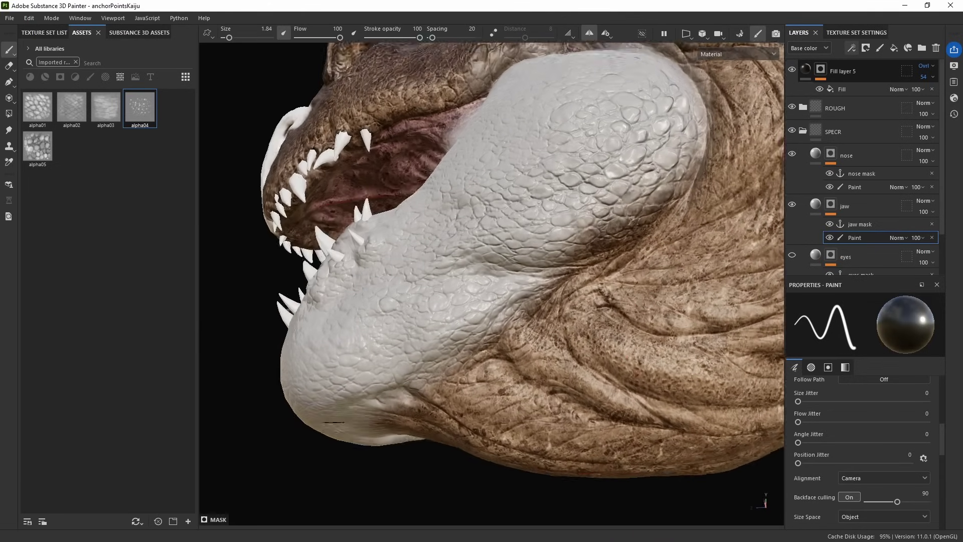
{"action": "key", "text": "x"}
{"action": "right_click_drag", "start_coordinate": [608, 212], "coordinate": [638, 211], "text": "ctrl"}
{"action": "left_click_drag", "start_coordinate": [582, 239], "coordinate": [622, 198]}
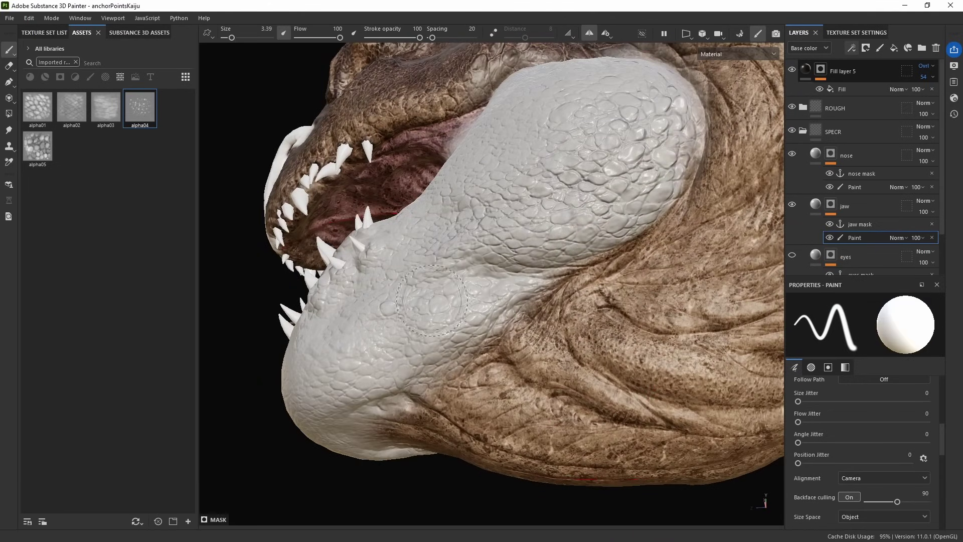
{"action": "key", "text": "x"}
{"action": "mouse_move", "coordinate": [430, 384]}
{"action": "left_mouse_down"}
{"action": "mouse_move", "coordinate": [473, 375]}
{"action": "mouse_move", "coordinate": [361, 426]}
{"action": "mouse_move", "coordinate": [401, 429]}
{"action": "mouse_move", "coordinate": [372, 417]}
{"action": "left_mouse_up"}
{"action": "right_click_drag", "start_coordinate": [618, 289], "coordinate": [433, 215], "text": "alt"}
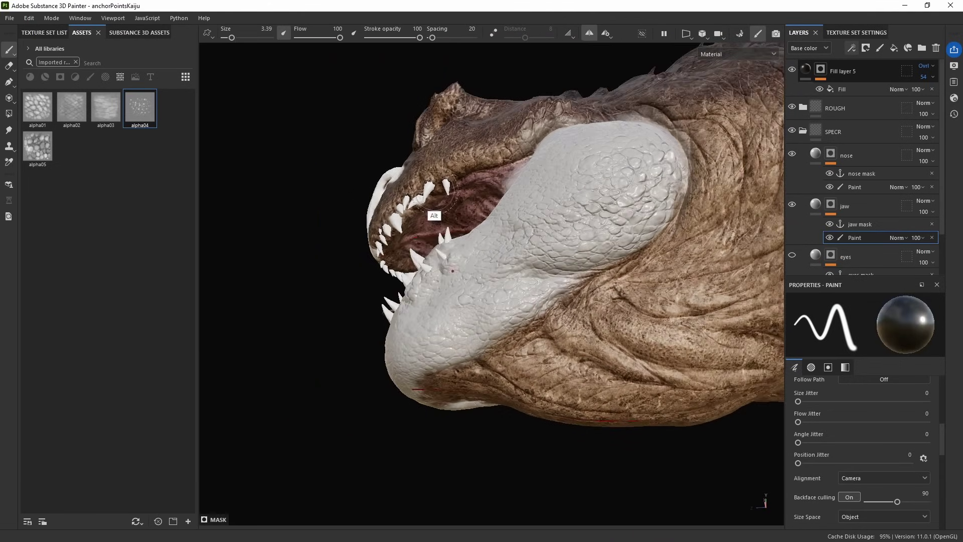
{"action": "left_click_drag", "start_coordinate": [433, 215], "coordinate": [669, 281], "text": "alt"}
{"action": "right_click_drag", "start_coordinate": [669, 281], "coordinate": [525, 282], "text": "alt"}
{"action": "middle_click_drag", "start_coordinate": [525, 282], "coordinate": [565, 333], "text": "alt"}
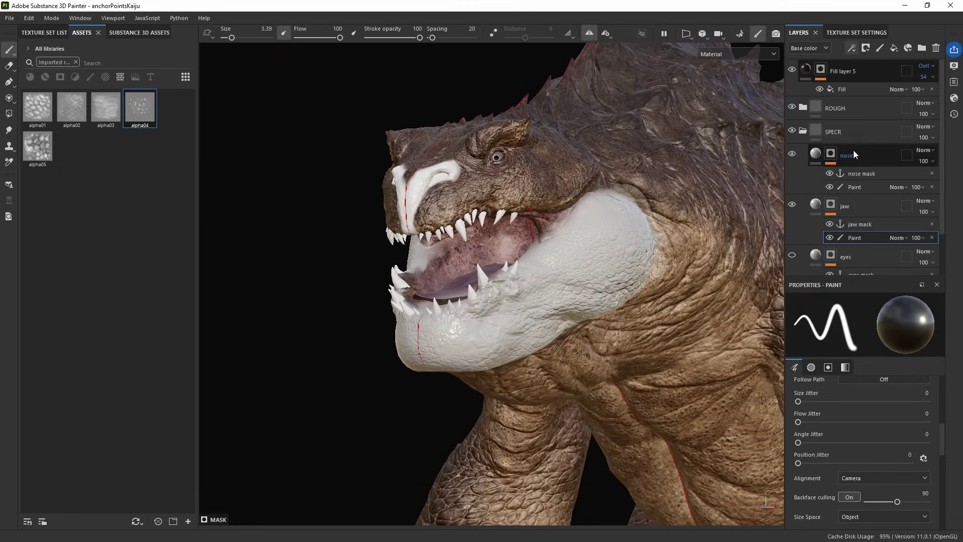
{"action": "left_click", "coordinate": [792, 131]}
{"action": "left_click", "coordinate": [792, 130]}
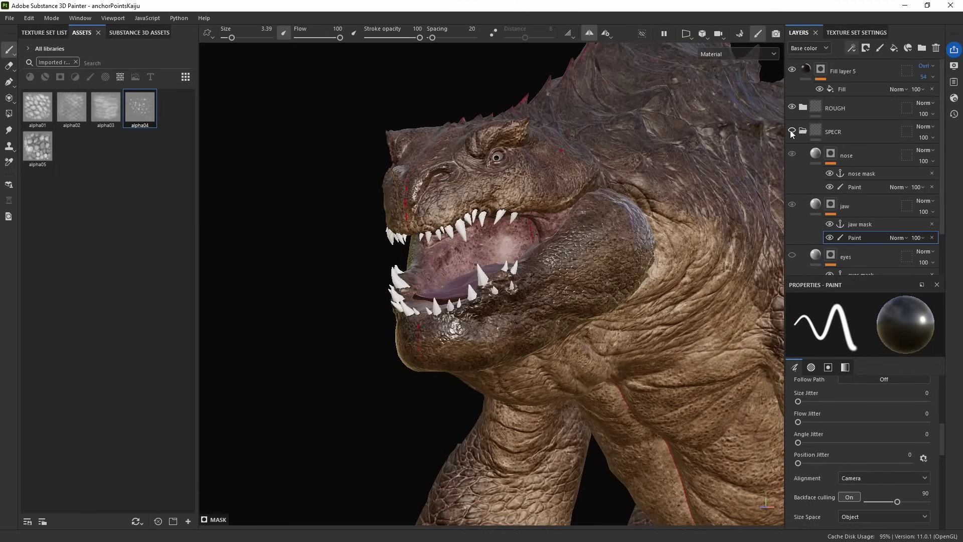
Add an empty paint layer, Layer 1, directly above the baseCol fill.
{"action": "left_click_drag", "start_coordinate": [576, 271], "coordinate": [552, 266], "text": "alt"}
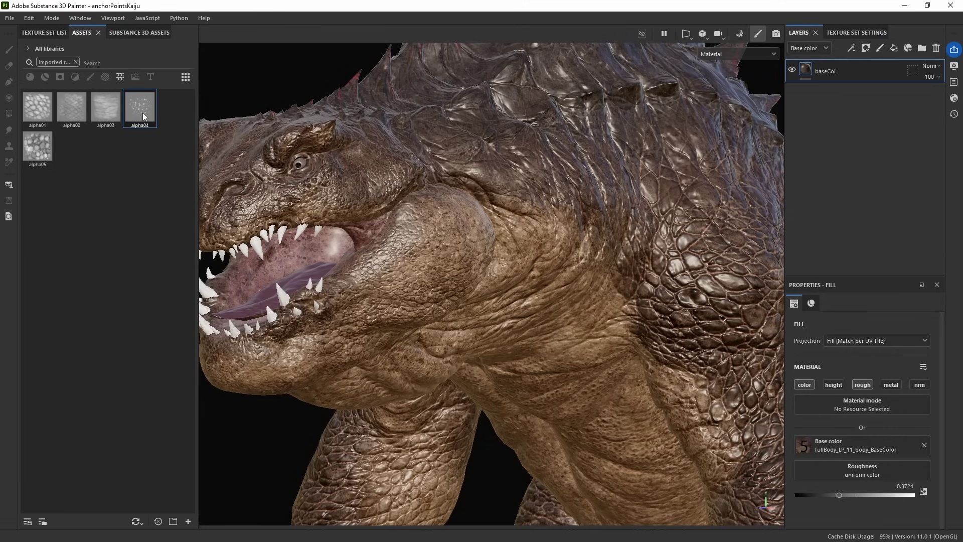
{"action": "mouse_move", "coordinate": [143, 116]}
{"action": "left_click_drag", "start_coordinate": [540, 266], "coordinate": [588, 221], "text": "alt"}
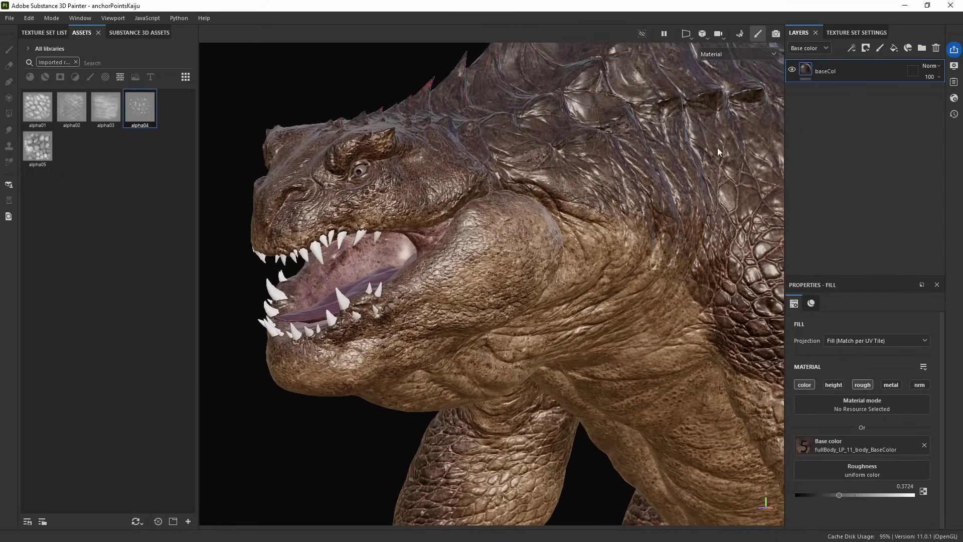
{"action": "left_click", "coordinate": [879, 48]}
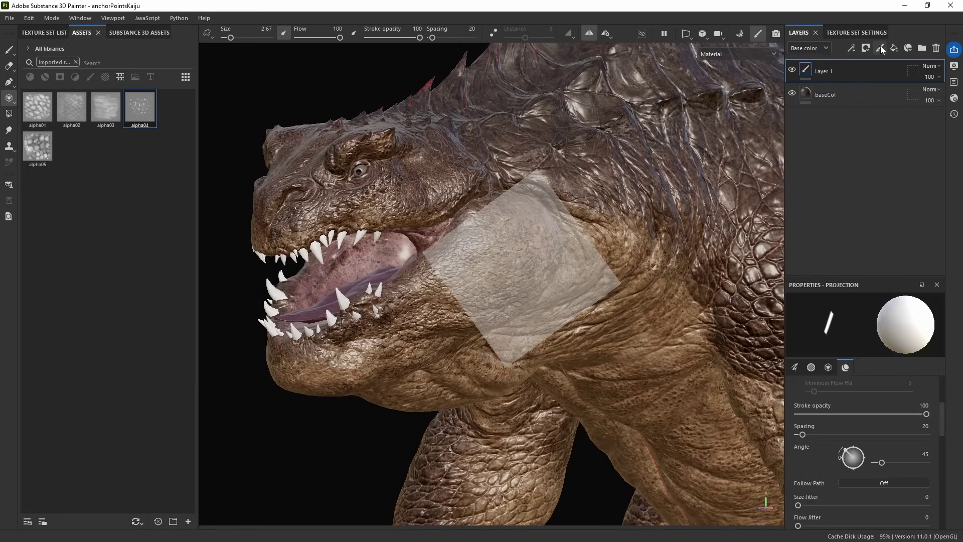
Rename the layer 'spots' and set the projection to height only, using alpha04 as height.
{"action": "double_click", "coordinate": [829, 73]}
{"action": "type", "text": "spots"}
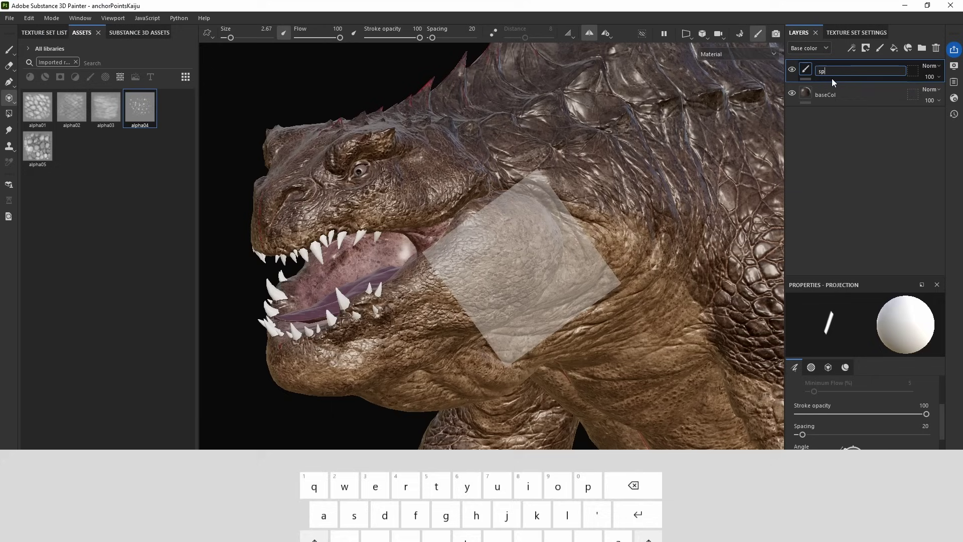
{"action": "key", "text": "Return"}
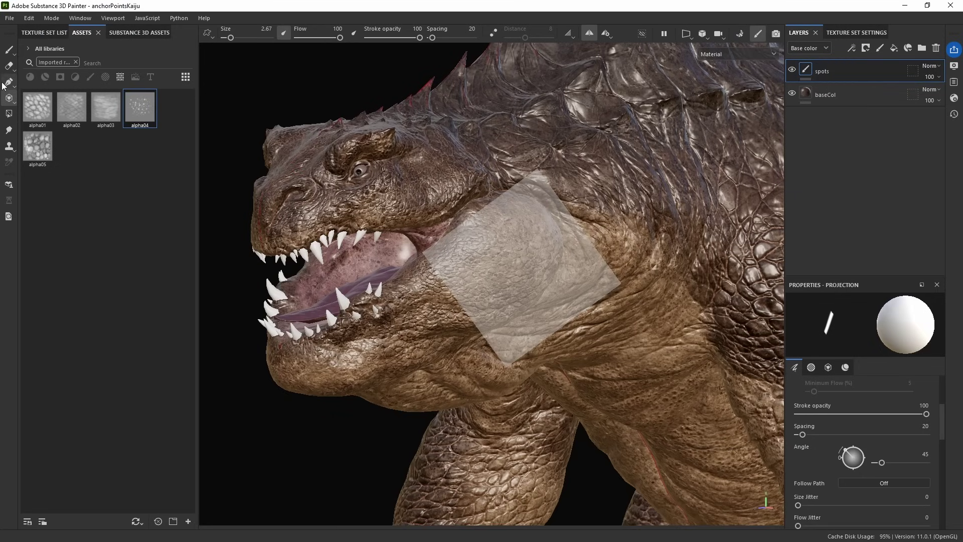
{"action": "left_click_drag", "start_coordinate": [947, 411], "coordinate": [939, 499]}
{"action": "left_click", "coordinate": [835, 452], "text": "alt"}
{"action": "left_click_drag", "start_coordinate": [133, 108], "coordinate": [894, 470]}
Position the alpha04 stencil on the chest and project two clusters of height bumps.
{"action": "middle_click_drag", "start_coordinate": [537, 285], "coordinate": [521, 231], "text": "alt"}
{"action": "right_click_drag", "start_coordinate": [522, 231], "coordinate": [603, 266], "text": "alt"}
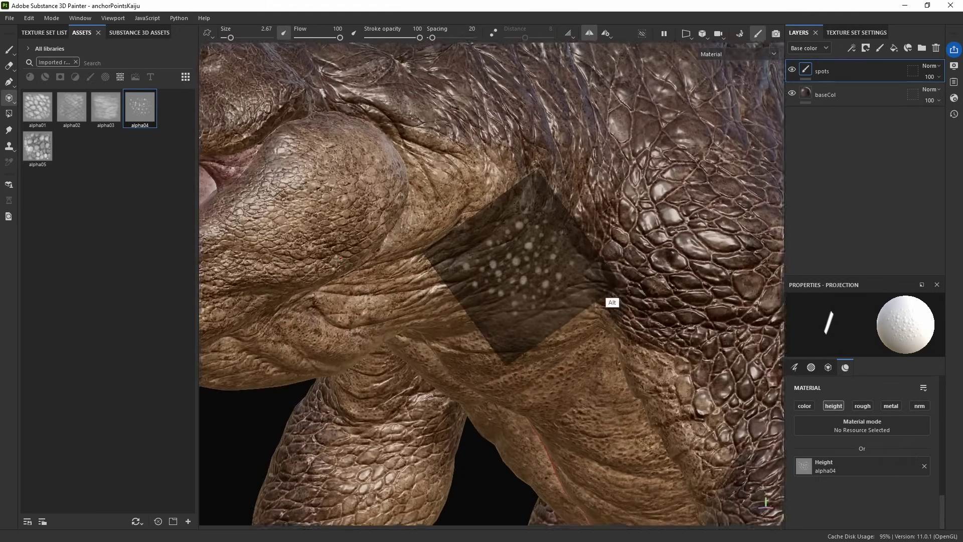
{"action": "left_click_drag", "start_coordinate": [603, 265], "coordinate": [558, 264], "text": "alt"}
{"action": "middle_click_drag", "start_coordinate": [558, 264], "coordinate": [540, 236], "text": "alt"}
{"action": "right_click_drag", "start_coordinate": [541, 236], "coordinate": [556, 253], "text": "alt"}
{"action": "mouse_move", "coordinate": [527, 261]}
{"action": "left_mouse_down"}
{"action": "mouse_move", "coordinate": [523, 274]}
{"action": "mouse_move", "coordinate": [546, 245]}
{"action": "mouse_move", "coordinate": [514, 256]}
{"action": "mouse_move", "coordinate": [527, 262]}
{"action": "left_mouse_up"}
{"action": "key", "text": "s"}
{"action": "middle_click_drag", "start_coordinate": [571, 281], "coordinate": [610, 347]}
{"action": "left_click_drag", "start_coordinate": [609, 347], "coordinate": [584, 345]}
{"action": "middle_click_drag", "start_coordinate": [567, 330], "coordinate": [560, 329]}
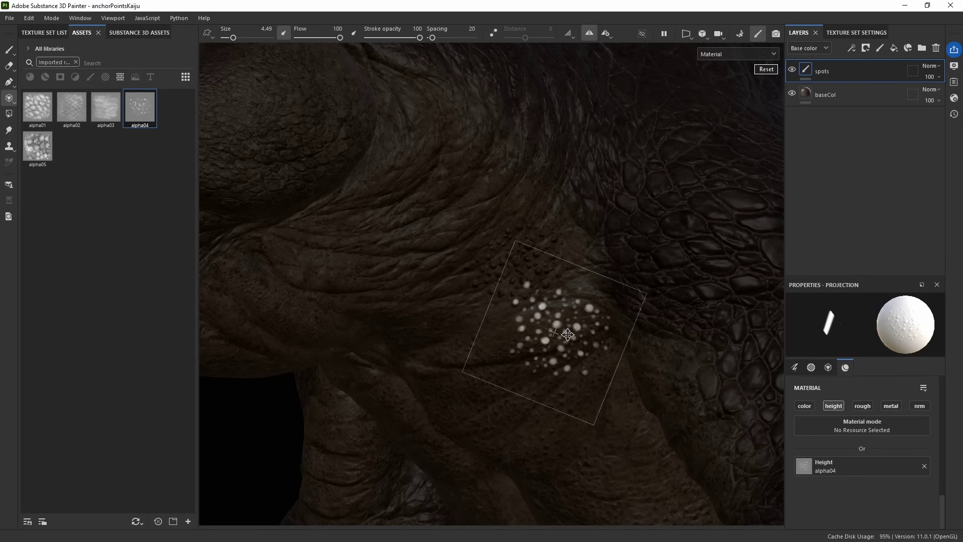
{"action": "left_click_drag", "start_coordinate": [560, 301], "coordinate": [521, 325]}
{"action": "key", "text": "s"}
{"action": "middle_click_drag", "start_coordinate": [546, 311], "coordinate": [489, 312]}
{"action": "mouse_move", "coordinate": [486, 312]}
{"action": "left_mouse_down"}
{"action": "mouse_move", "coordinate": [471, 334]}
{"action": "mouse_move", "coordinate": [470, 304]}
{"action": "mouse_move", "coordinate": [527, 277]}
{"action": "left_mouse_up"}
Leave projection mode and inspect the raised chest bumps from several angles.
{"action": "key", "text": "1"}
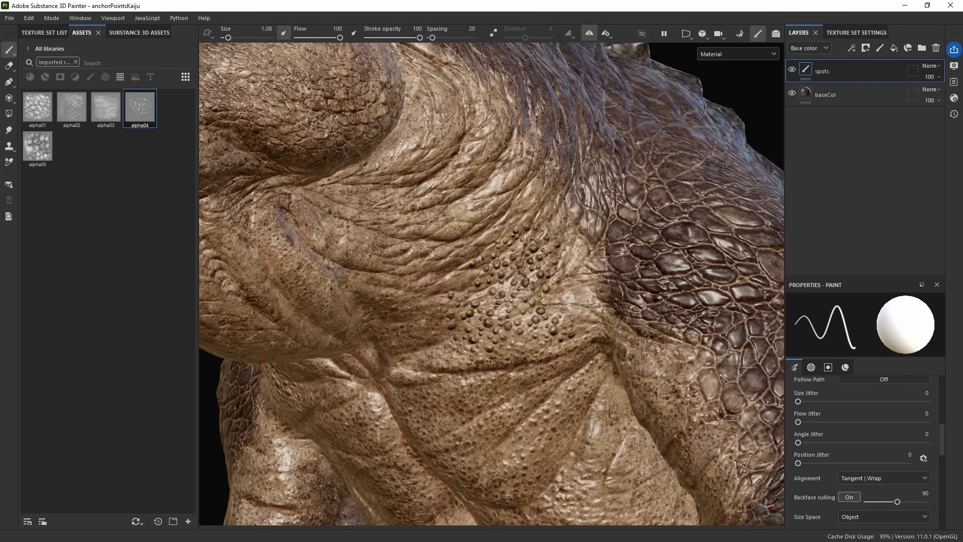
{"action": "left_click_drag", "start_coordinate": [503, 289], "coordinate": [541, 270], "text": "alt"}
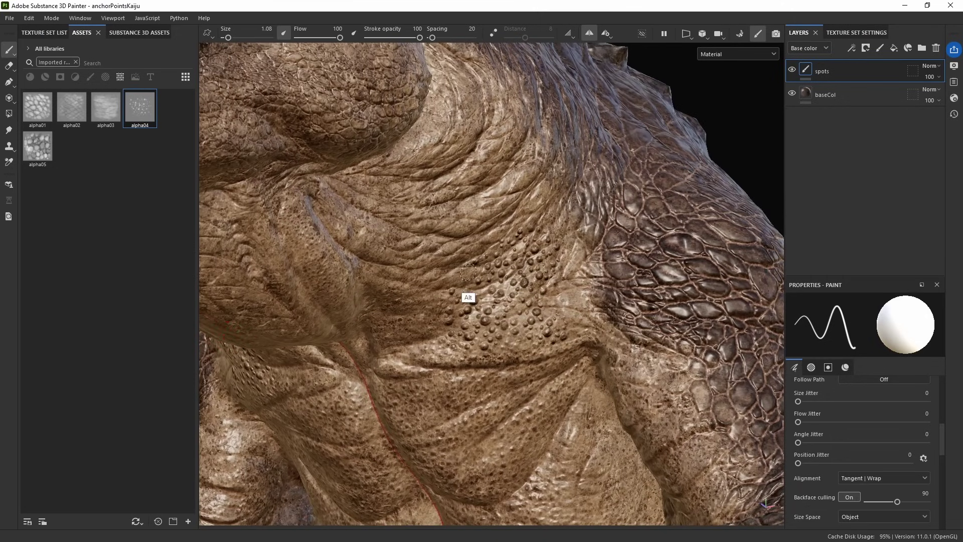
{"action": "mouse_move", "coordinate": [468, 294]}
{"action": "left_mouse_down", "text": "alt"}
{"action": "mouse_move", "coordinate": [477, 282]}
{"action": "mouse_move", "coordinate": [477, 305]}
{"action": "left_mouse_up", "text": "alt"}
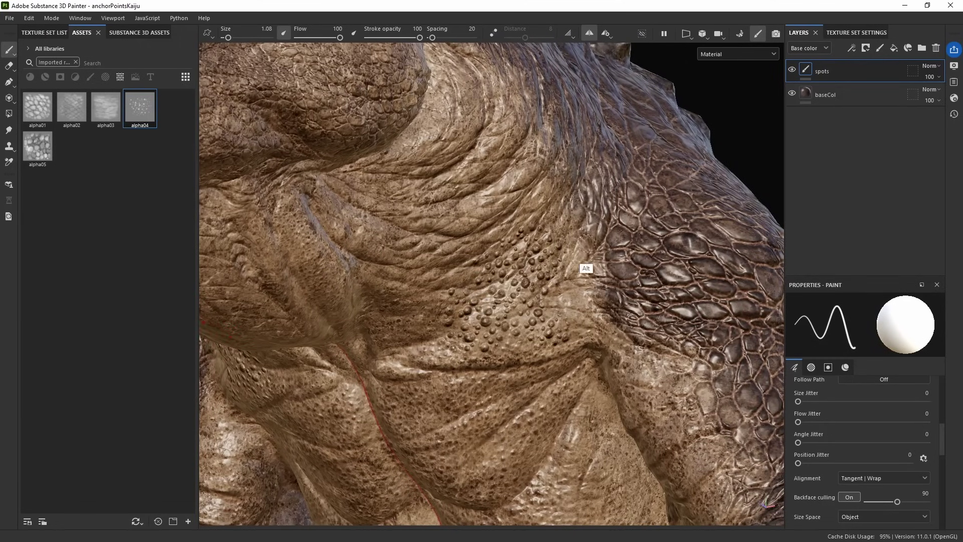
{"action": "left_click_drag", "start_coordinate": [585, 269], "coordinate": [544, 248], "text": "alt"}
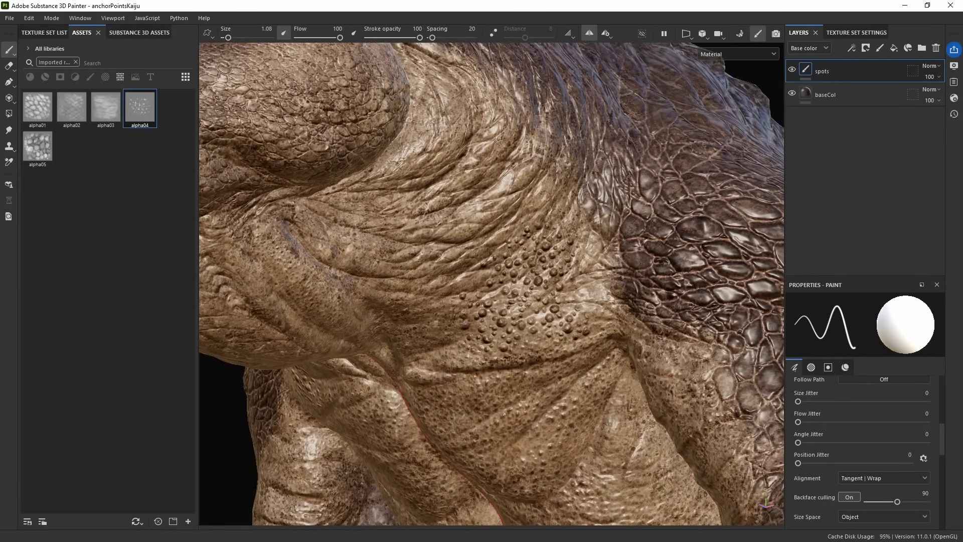
Add an anchor point to the spots layer and a new fill layer named orangeSpots.
{"action": "left_click", "coordinate": [853, 46]}
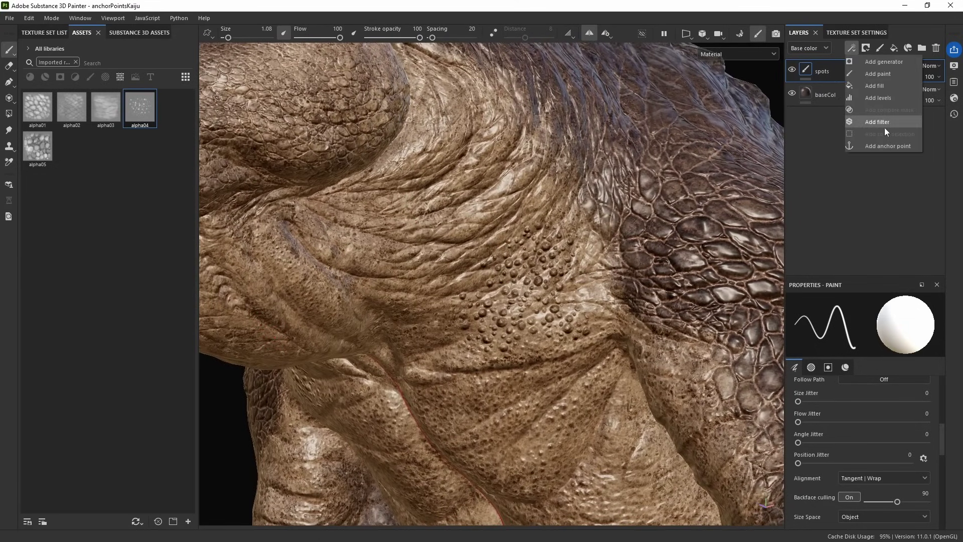
{"action": "left_click", "coordinate": [877, 145]}
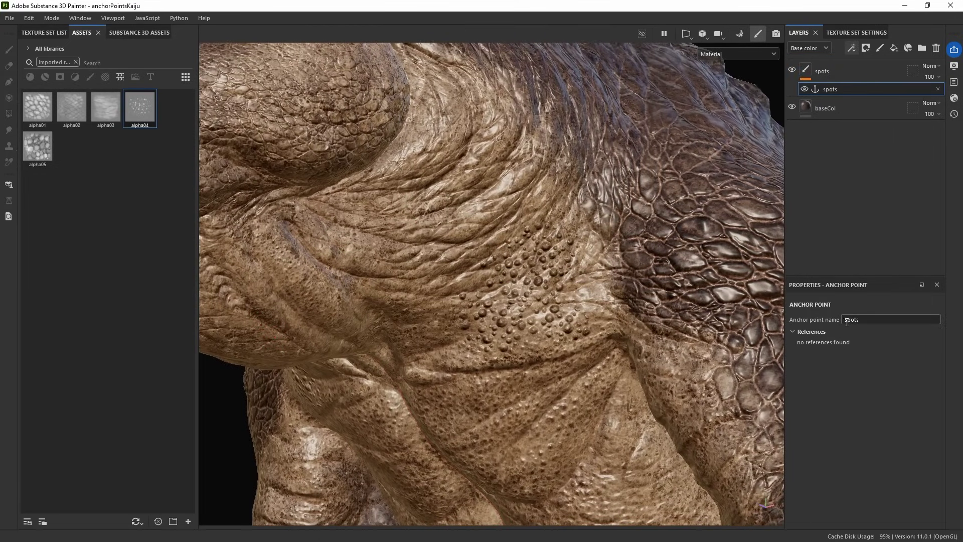
{"action": "left_click", "coordinate": [894, 48]}
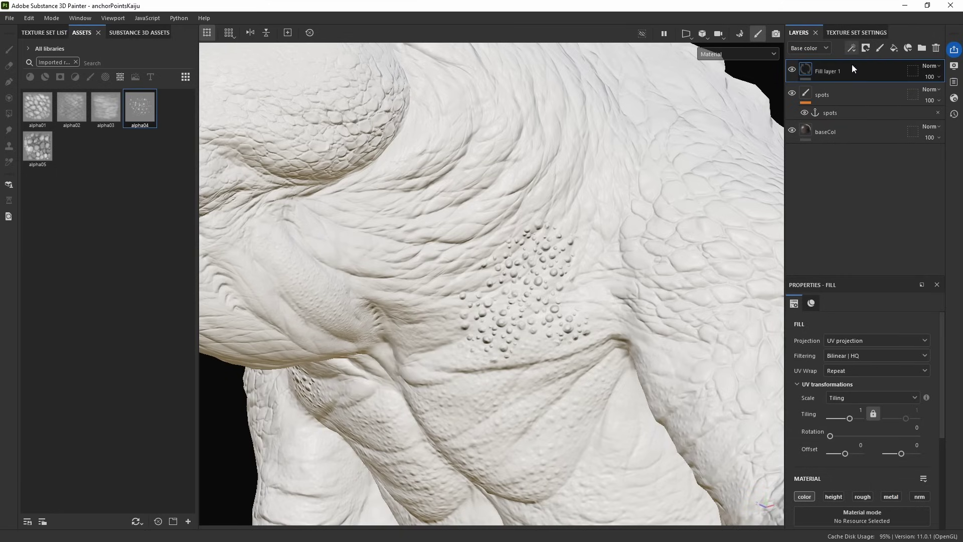
{"action": "type", "text": "orangeSpots"}
{"action": "key", "text": "Return"}
Set orangeSpots' base colour to a bright yellow-orange.
{"action": "scroll", "coordinate": [938, 435], "scroll_direction": "down", "scroll_amount": 3}
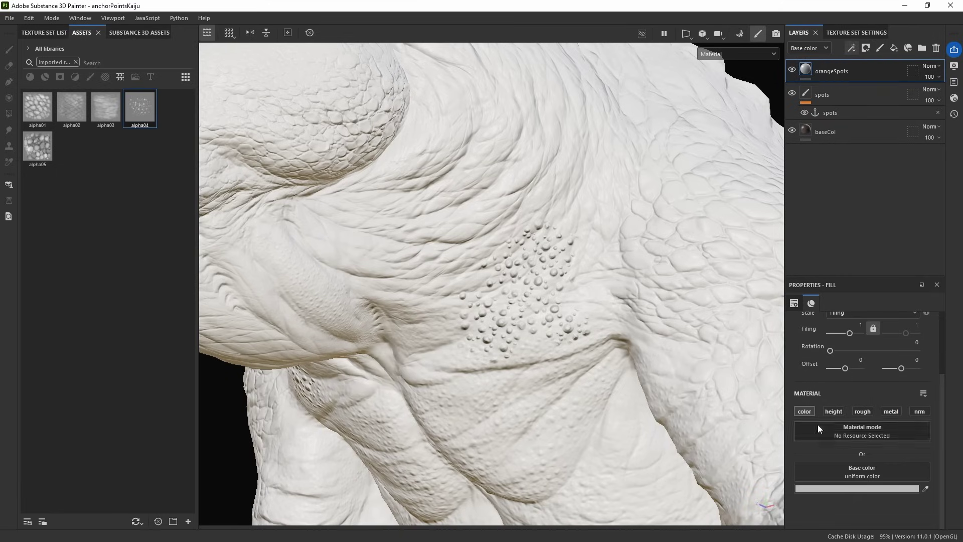
{"action": "left_click", "coordinate": [853, 487]}
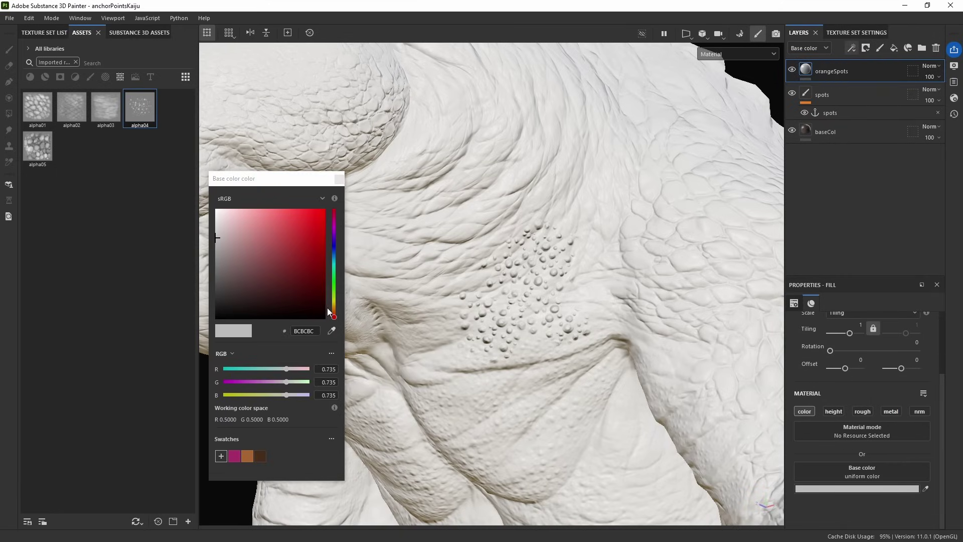
{"action": "left_click_drag", "start_coordinate": [333, 315], "coordinate": [334, 306]}
{"action": "left_click", "coordinate": [299, 241]}
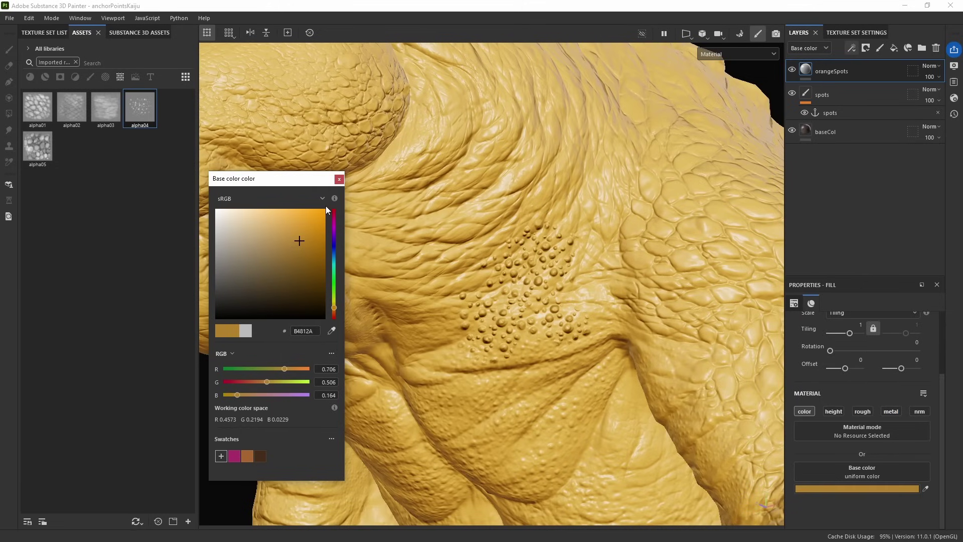
{"action": "left_click", "coordinate": [326, 210]}
{"action": "left_click", "coordinate": [340, 179]}
{"action": "left_click", "coordinate": [829, 66]}
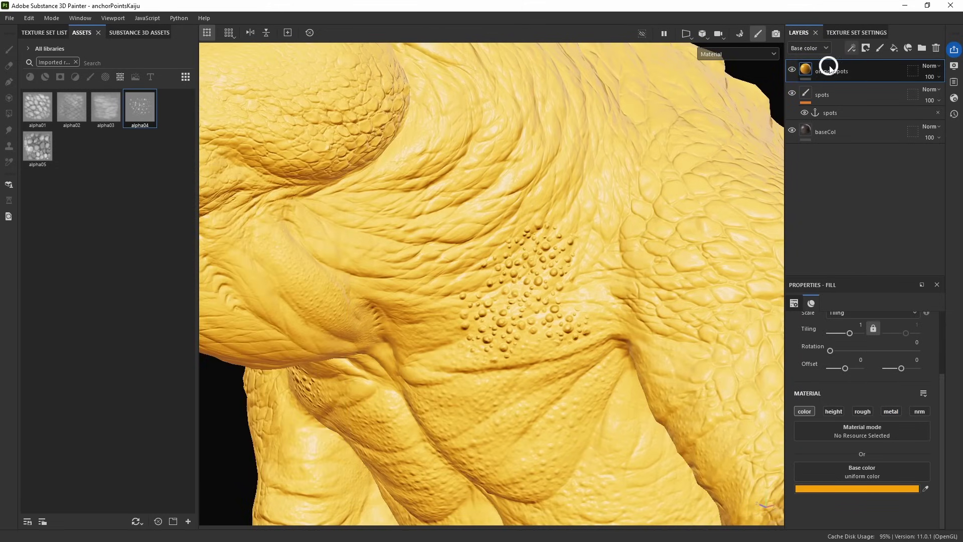
Give orangeSpots a black mask with a fill whose grayscale uses the spots anchor point.
{"action": "right_click", "coordinate": [829, 66]}
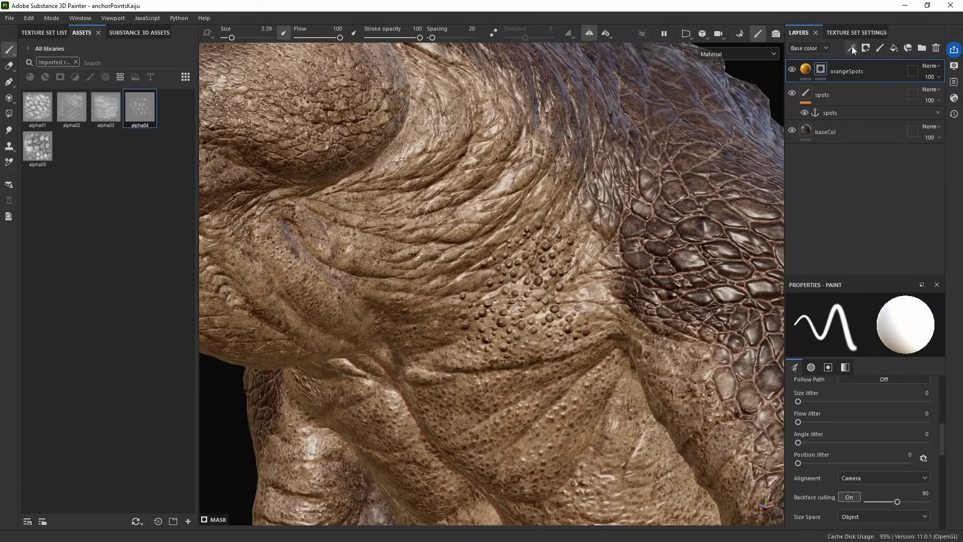
{"action": "left_click", "coordinate": [852, 47]}
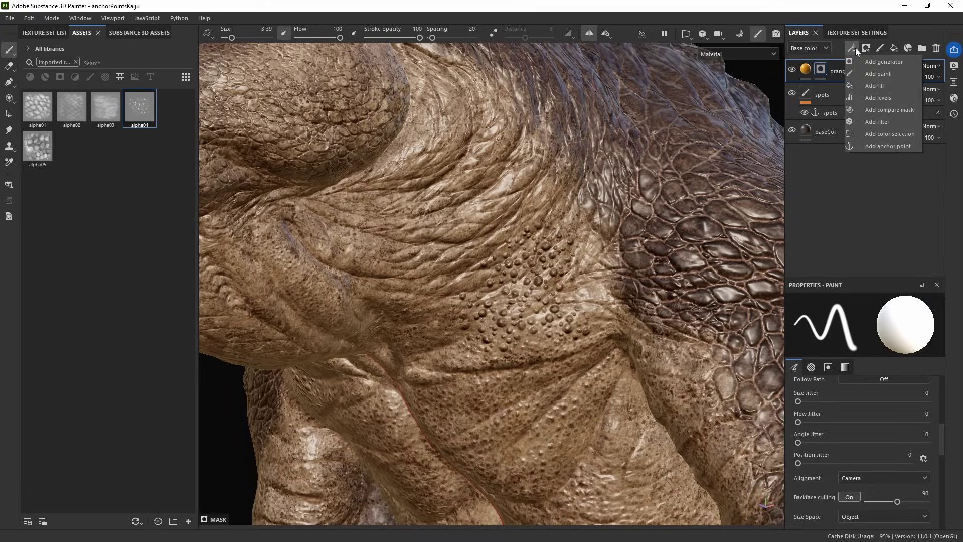
{"action": "left_click", "coordinate": [880, 85]}
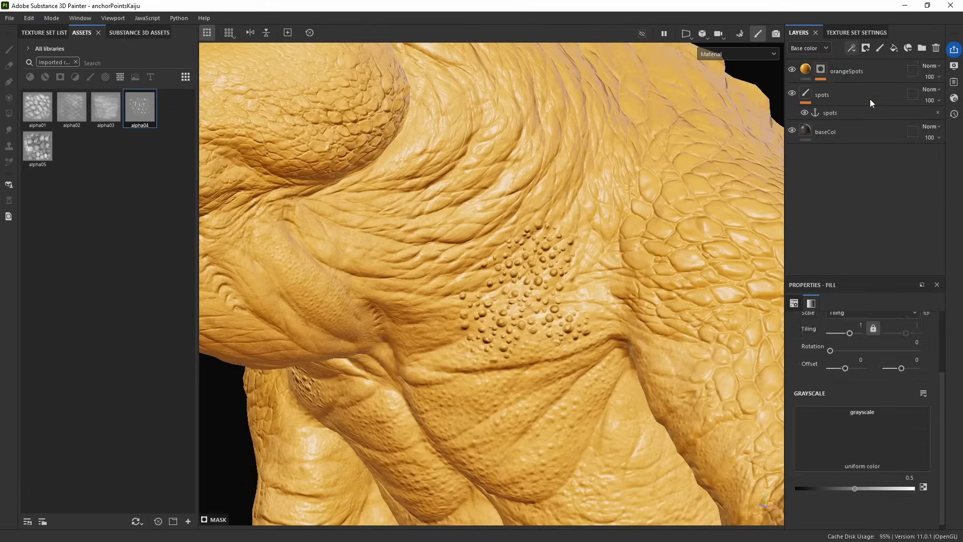
{"action": "left_click", "coordinate": [853, 417]}
{"action": "left_click", "coordinate": [884, 269]}
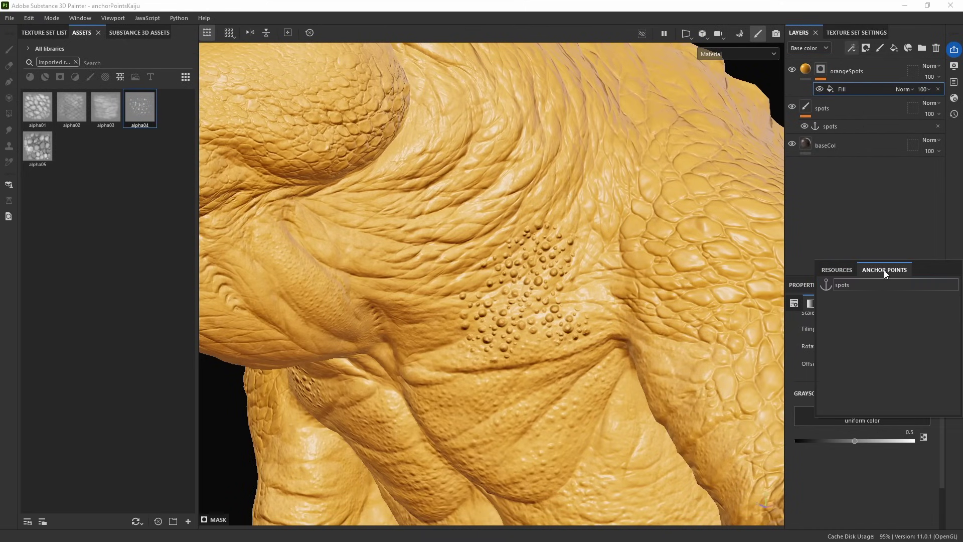
{"action": "left_click", "coordinate": [848, 285]}
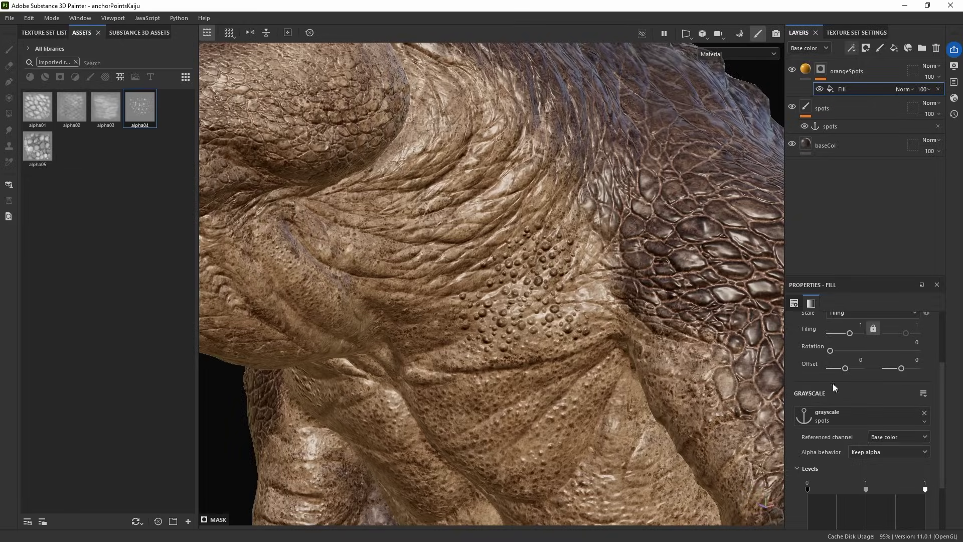
Cycle the viewport's single-channel views and settle on the Height channel.
{"action": "key", "text": "c"}
{"action": "key", "text": "c"}
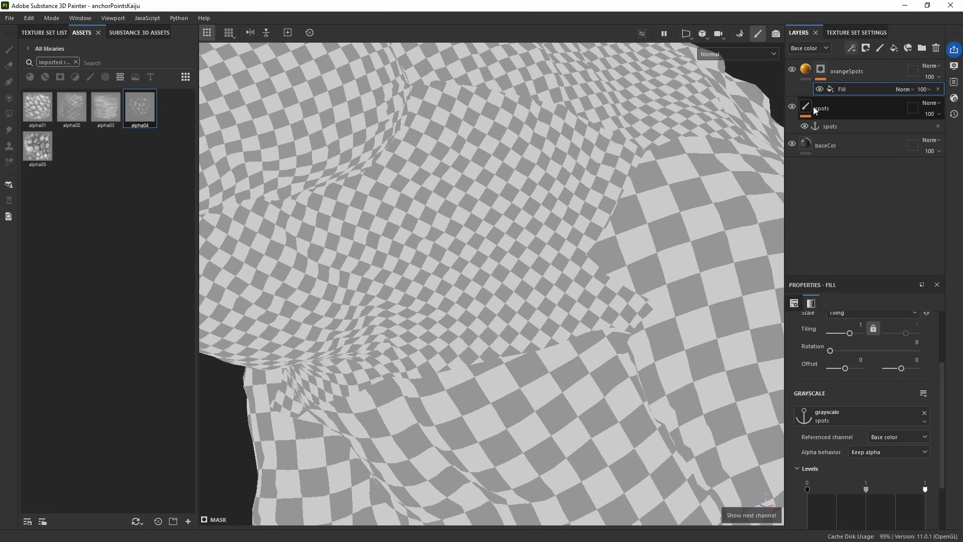
{"action": "key", "text": "c"}
{"action": "key", "text": "c"}
{"action": "key", "text": "c"}
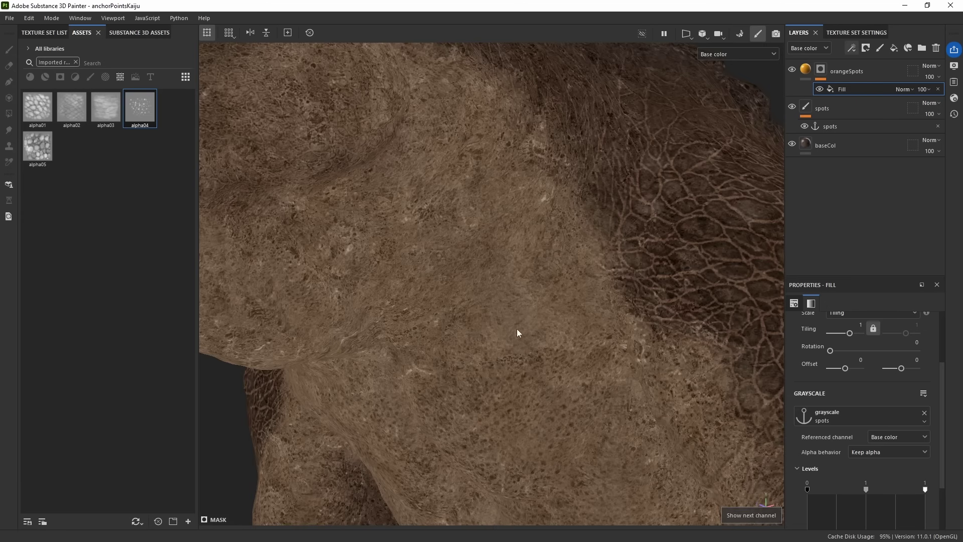
{"action": "key", "text": "shift+c"}
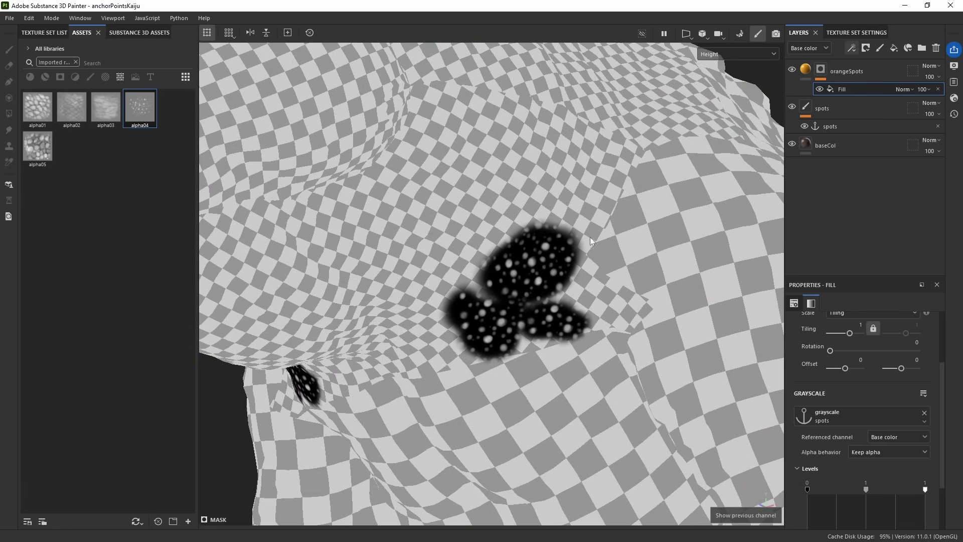
Back in material view, set the orange mask's referenced channel to the spots layer's Height.
{"action": "key", "text": "m"}
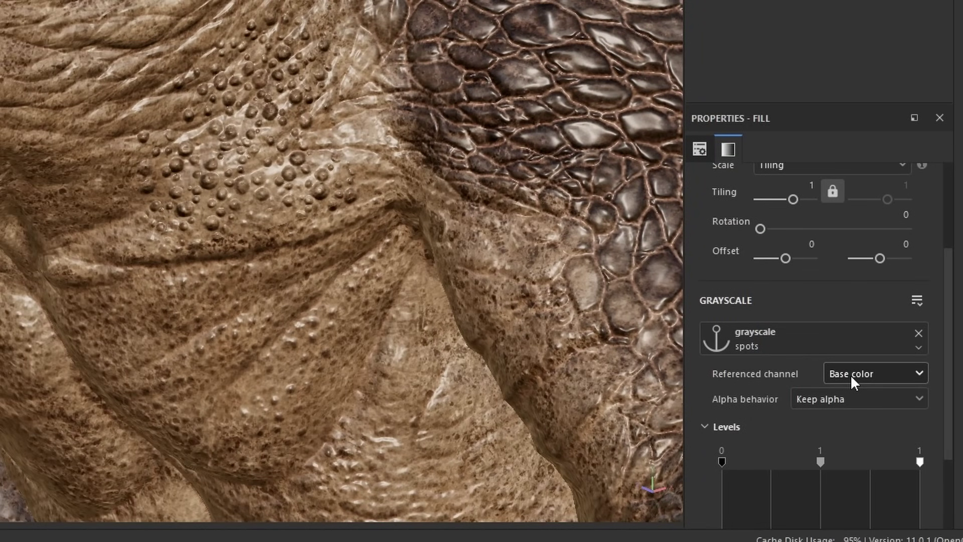
{"action": "left_click", "coordinate": [850, 376]}
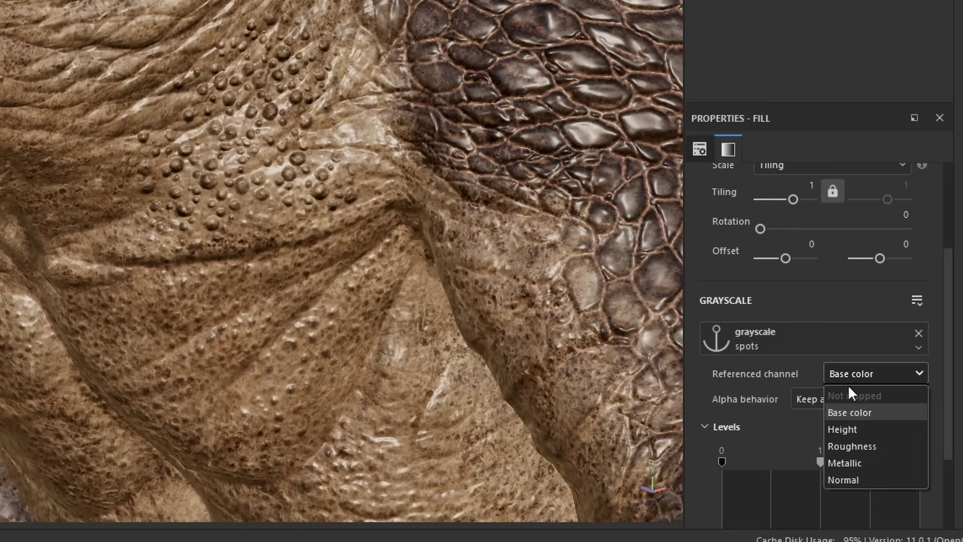
{"action": "left_click", "coordinate": [842, 428]}
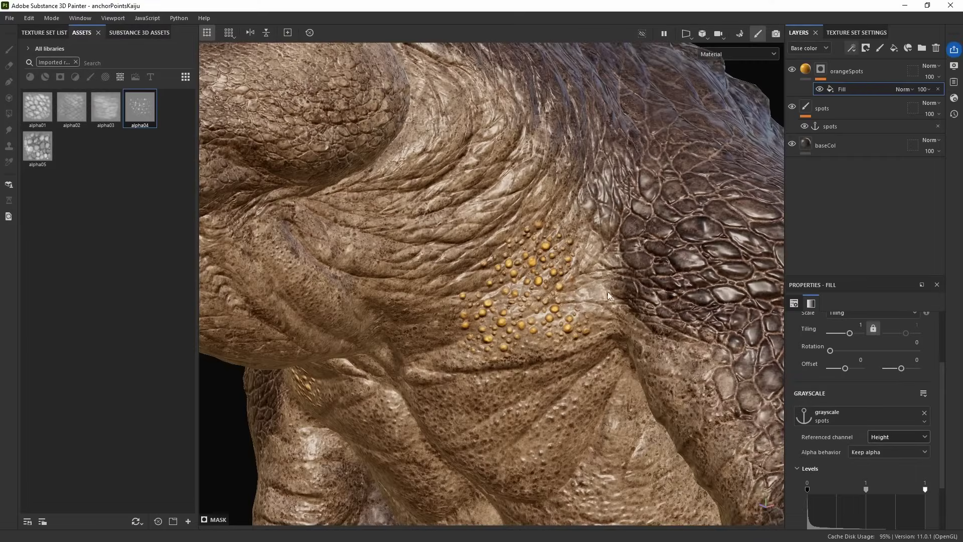
{"action": "right_click_drag", "start_coordinate": [617, 288], "coordinate": [602, 276], "text": "alt"}
{"action": "left_click_drag", "start_coordinate": [601, 275], "coordinate": [571, 273], "text": "alt"}
Preview brown, cyan and turquoise base colours on orangeSpots, then cancel to keep orange.
{"action": "left_click", "coordinate": [805, 71]}
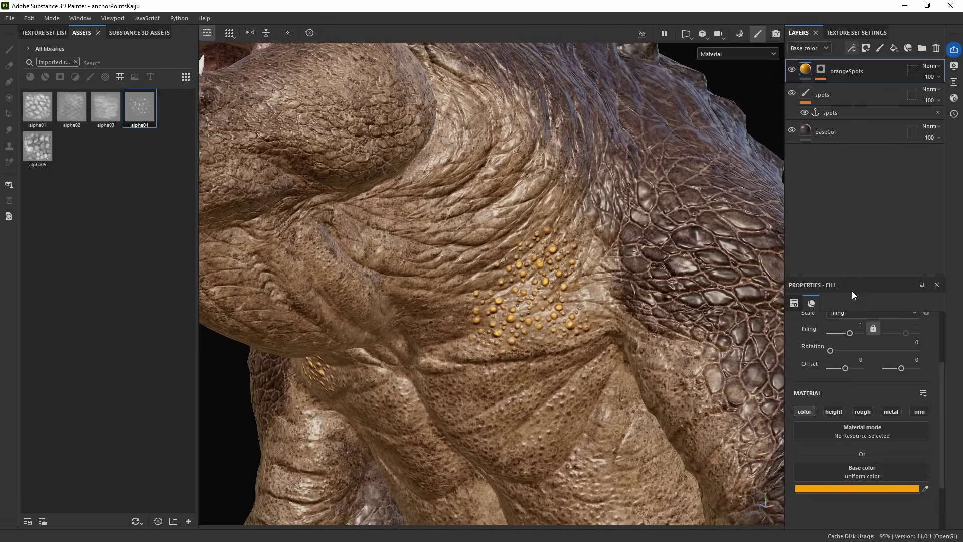
{"action": "left_click", "coordinate": [829, 490]}
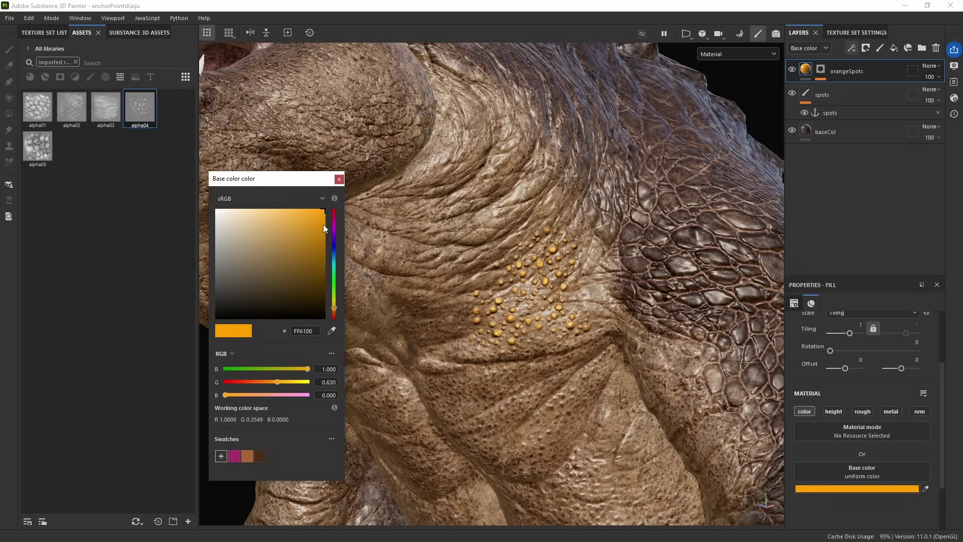
{"action": "left_click_drag", "start_coordinate": [323, 225], "coordinate": [316, 206]}
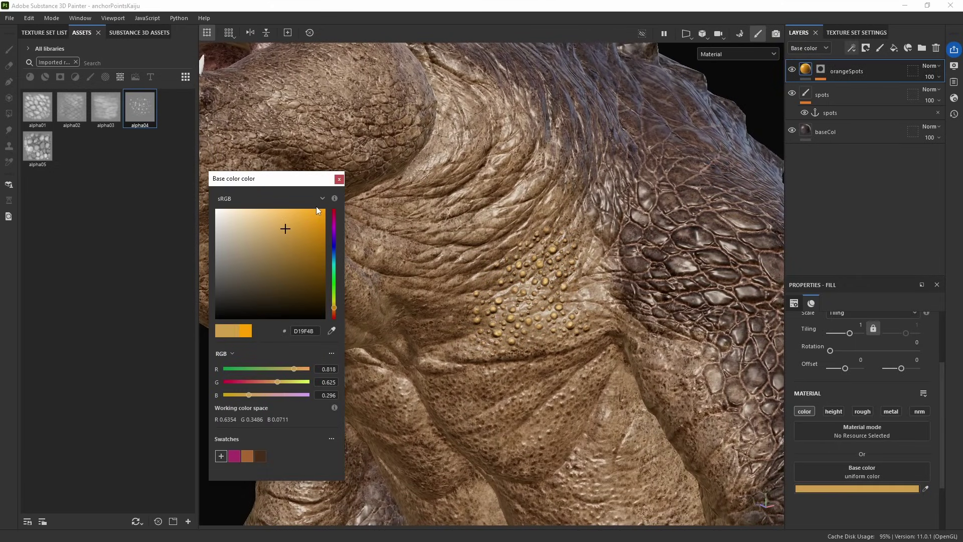
{"action": "left_click", "coordinate": [333, 262]}
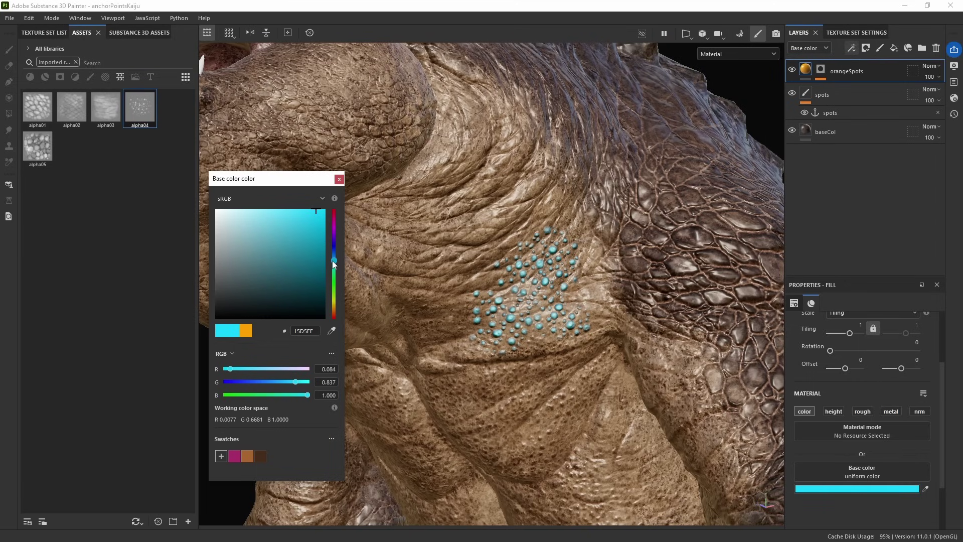
{"action": "left_click_drag", "start_coordinate": [333, 265], "coordinate": [334, 267]}
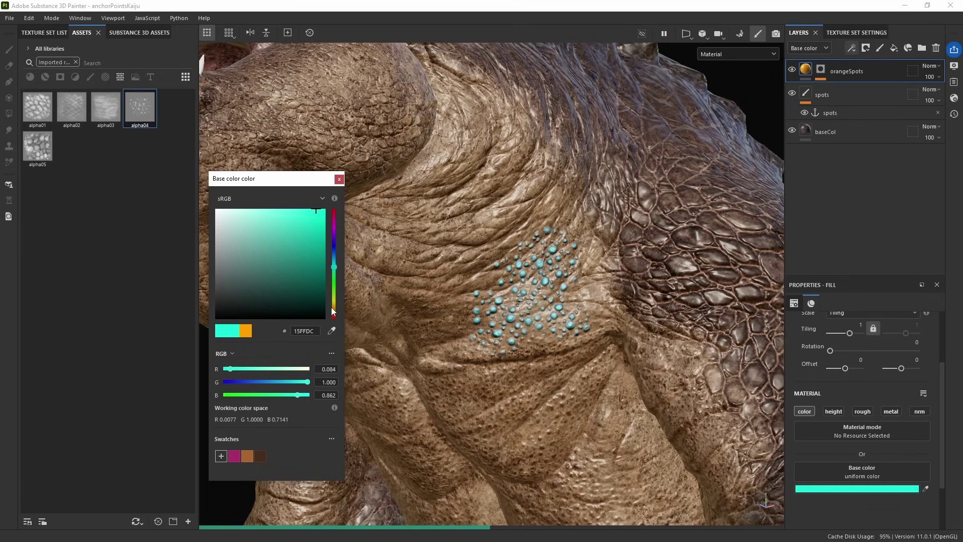
{"action": "key", "text": "Escape"}
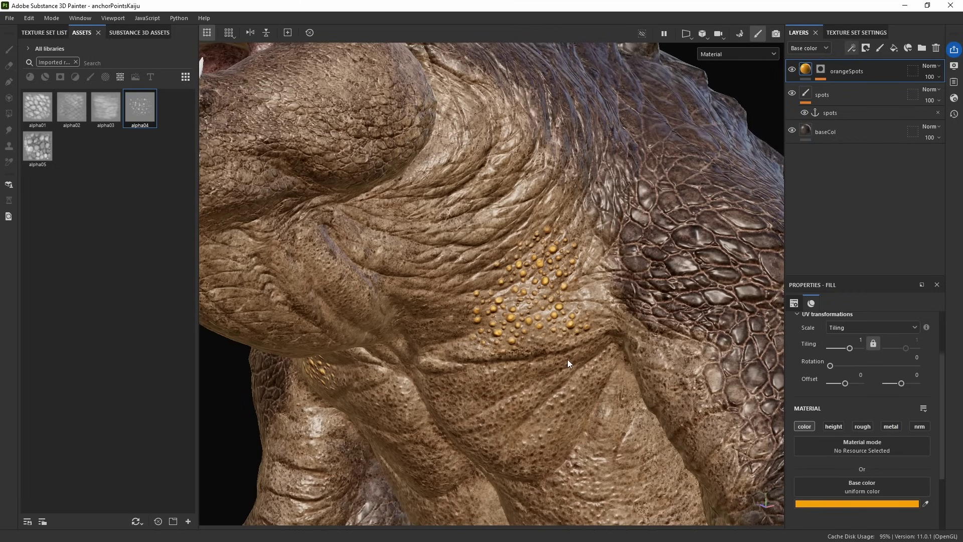
Enable the roughness channel on orangeSpots and lower it to about 0.1088.
{"action": "left_click", "coordinate": [867, 426]}
{"action": "scroll", "coordinate": [940, 422], "scroll_direction": "down", "scroll_amount": 3}
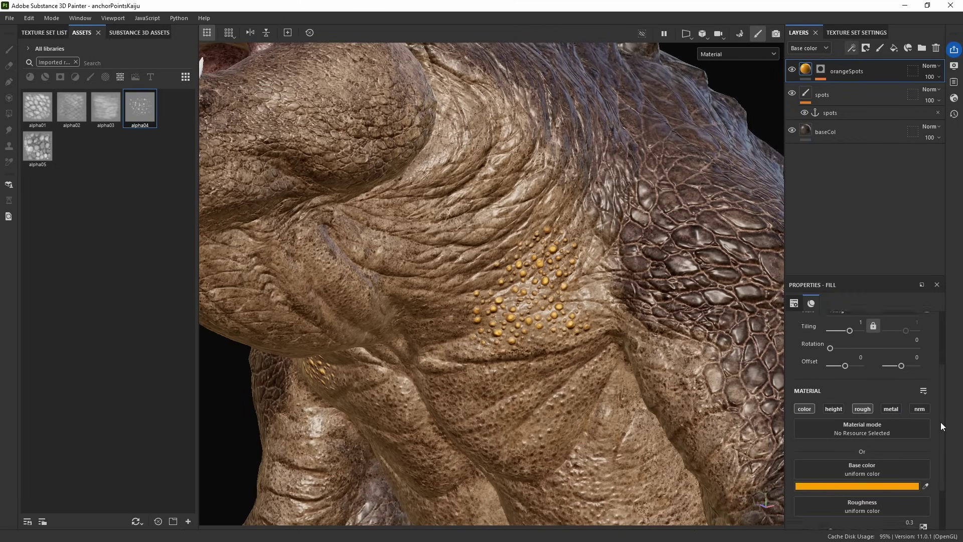
{"action": "left_click_drag", "start_coordinate": [828, 463], "coordinate": [807, 466]}
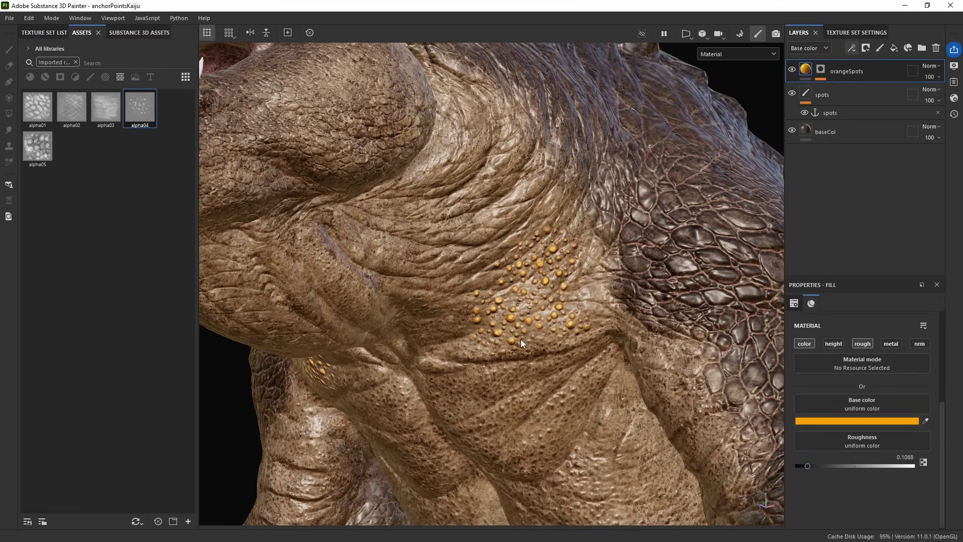
{"action": "left_click_drag", "start_coordinate": [520, 341], "coordinate": [466, 332], "text": "alt"}
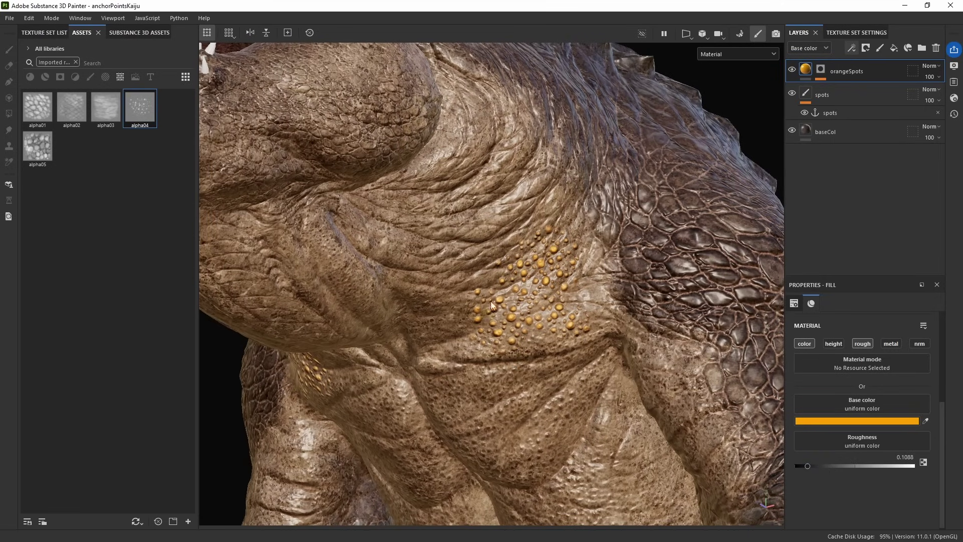
{"action": "left_click_drag", "start_coordinate": [540, 345], "coordinate": [567, 308], "text": "alt"}
Check the Roughness channel alone, then return to material view and inspect the jaw.
{"action": "key", "text": "c"}
{"action": "key", "text": "c"}
{"action": "key", "text": "c"}
{"action": "key", "text": "m"}
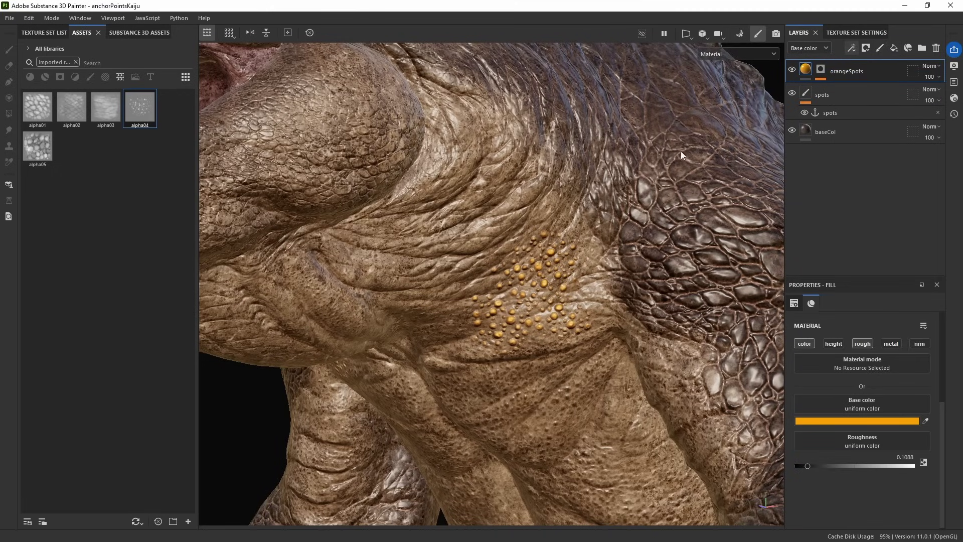
{"action": "scroll", "coordinate": [393, 291], "scroll_direction": "down", "scroll_amount": 2}
{"action": "right_click_drag", "start_coordinate": [510, 280], "coordinate": [543, 290], "text": "alt"}
{"action": "left_click_drag", "start_coordinate": [544, 290], "coordinate": [632, 221], "text": "alt"}
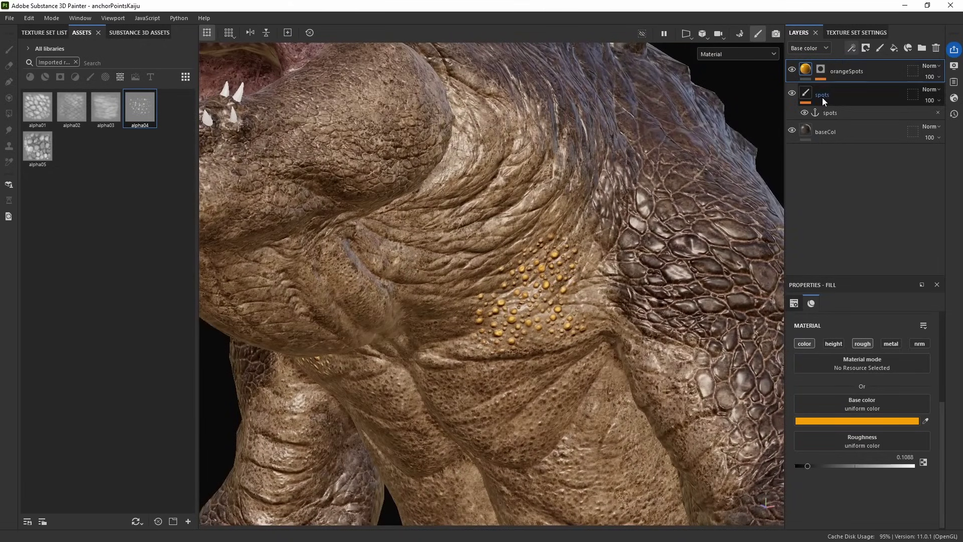
On the spots layer, move the projection stencil up the neck and paint spots through it.
{"action": "left_click", "coordinate": [822, 95]}
{"action": "key", "text": "3"}
{"action": "mouse_move", "coordinate": [522, 321]}
{"action": "left_mouse_down", "text": "alt"}
{"action": "mouse_move", "coordinate": [516, 301]}
{"action": "mouse_move", "coordinate": [534, 329]}
{"action": "left_mouse_up", "text": "alt"}
{"action": "key", "text": "s"}
{"action": "middle_click_drag", "start_coordinate": [508, 325], "coordinate": [505, 290]}
{"action": "left_click_drag", "start_coordinate": [509, 288], "coordinate": [504, 283], "text": "alt"}
{"action": "key", "text": "s"}
{"action": "middle_click_drag", "start_coordinate": [505, 283], "coordinate": [497, 278]}
{"action": "left_click_drag", "start_coordinate": [497, 281], "coordinate": [522, 279]}
Rotate the stencil to about 45 degrees and paint new spots on the upper neck.
{"action": "key", "text": "s"}
{"action": "middle_click_drag", "start_coordinate": [522, 279], "coordinate": [540, 246]}
{"action": "left_click_drag", "start_coordinate": [540, 246], "coordinate": [547, 260]}
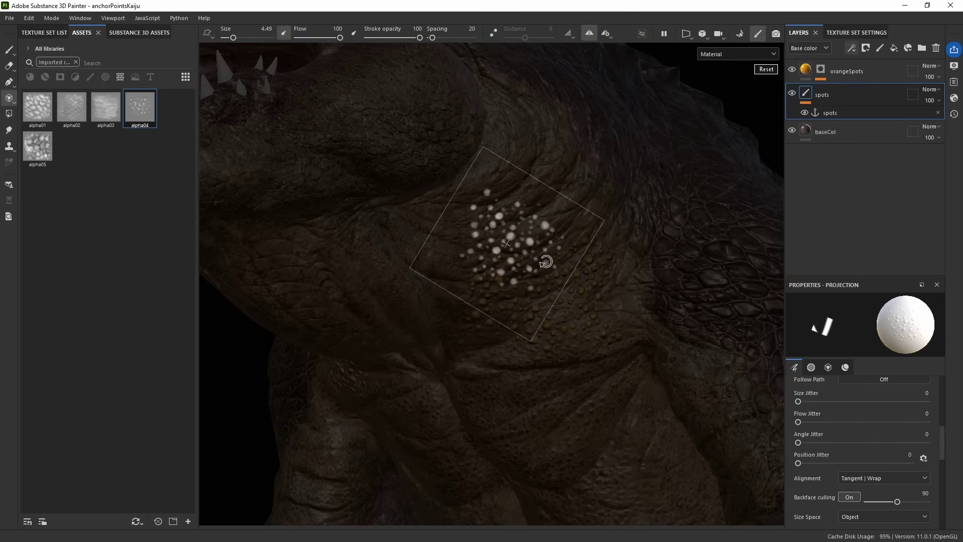
{"action": "middle_click_drag", "start_coordinate": [547, 260], "coordinate": [563, 249]}
{"action": "mouse_move", "coordinate": [558, 249]}
{"action": "left_mouse_down"}
{"action": "mouse_move", "coordinate": [531, 236]}
{"action": "mouse_move", "coordinate": [534, 226]}
{"action": "left_mouse_up"}
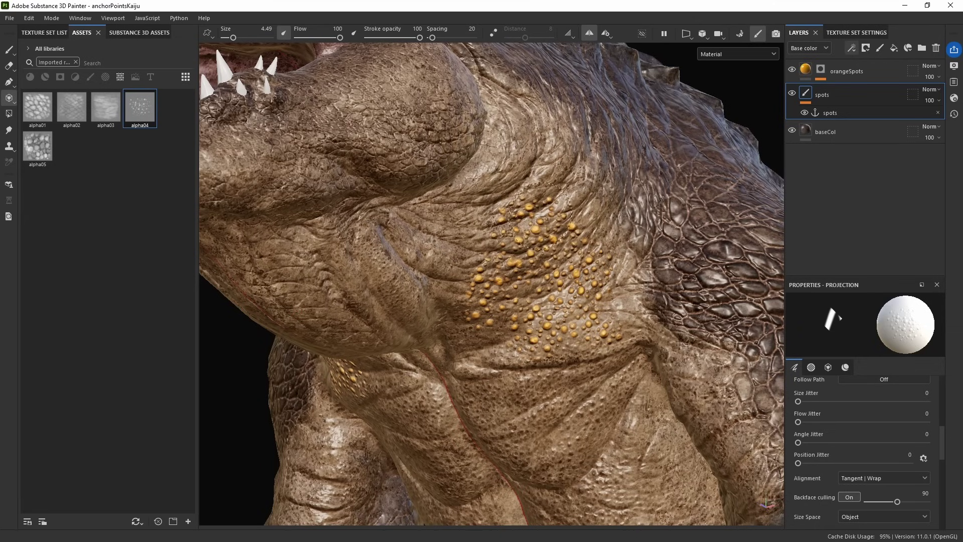
Back on the brush, move spots above orangeSpots, then undo to keep orangeSpots on top.
{"action": "key", "text": "1"}
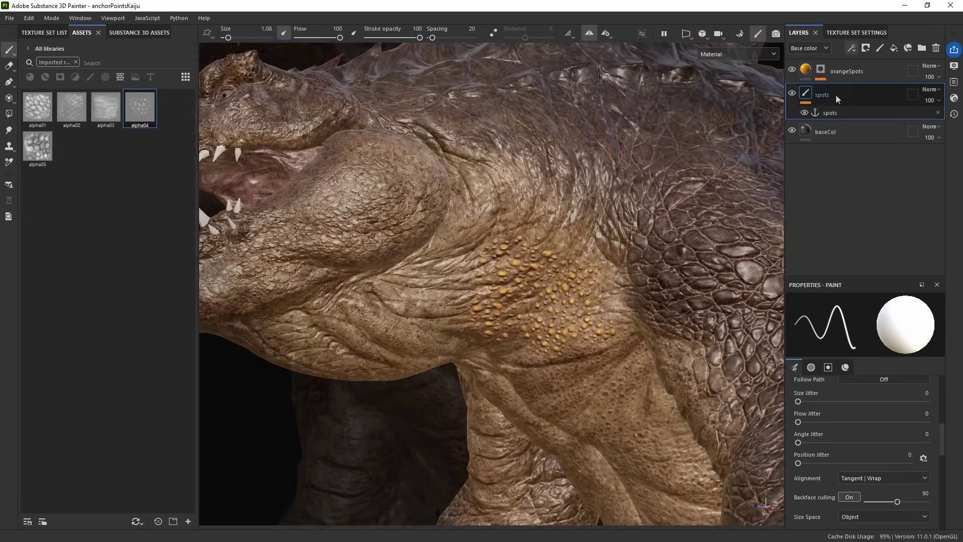
{"action": "left_click_drag", "start_coordinate": [836, 95], "coordinate": [845, 65]}
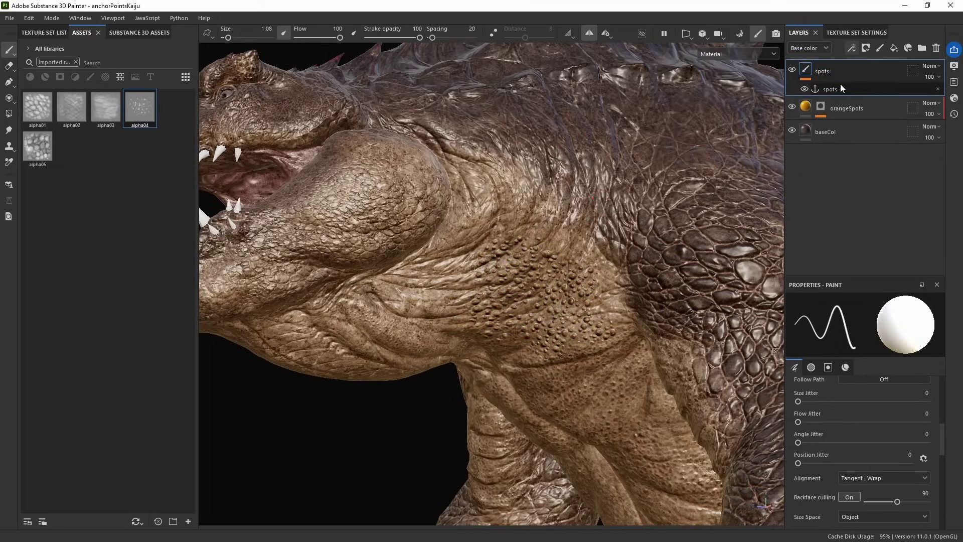
{"action": "key", "text": "ctrl+z"}
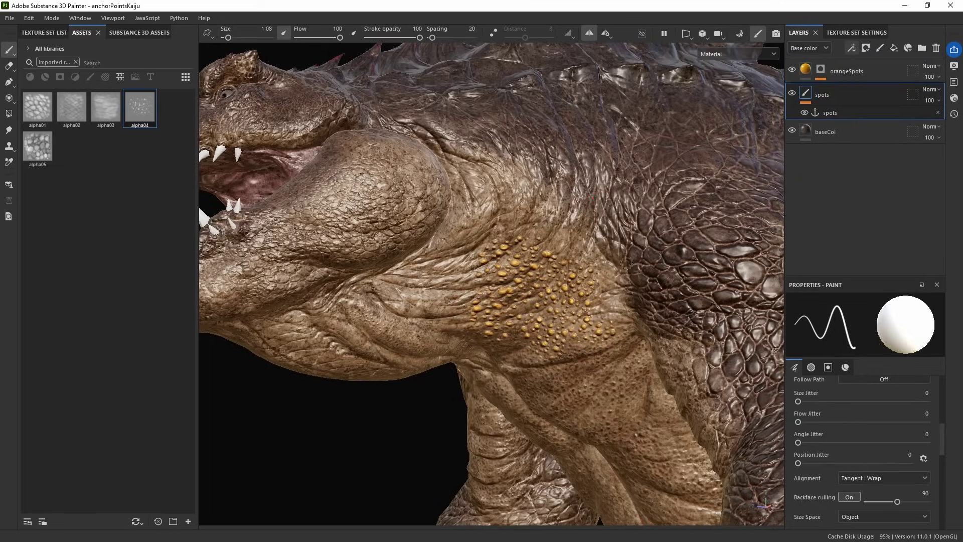